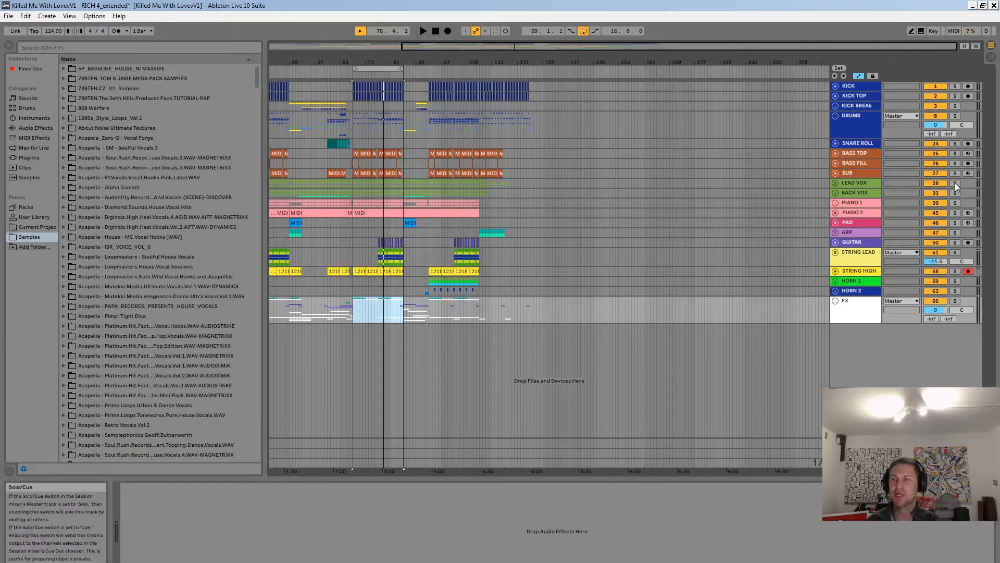
Step: Solo the LEAD VOX and BACK VOX tracks, play them, and set the loop to 20 bars from bar 49
left_click(955, 183)
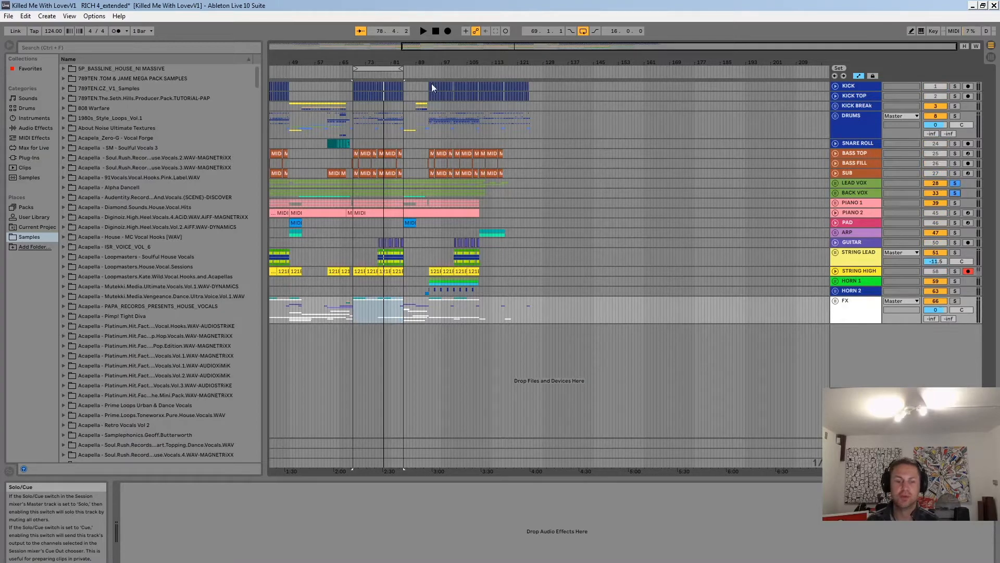
left_click(323, 75)
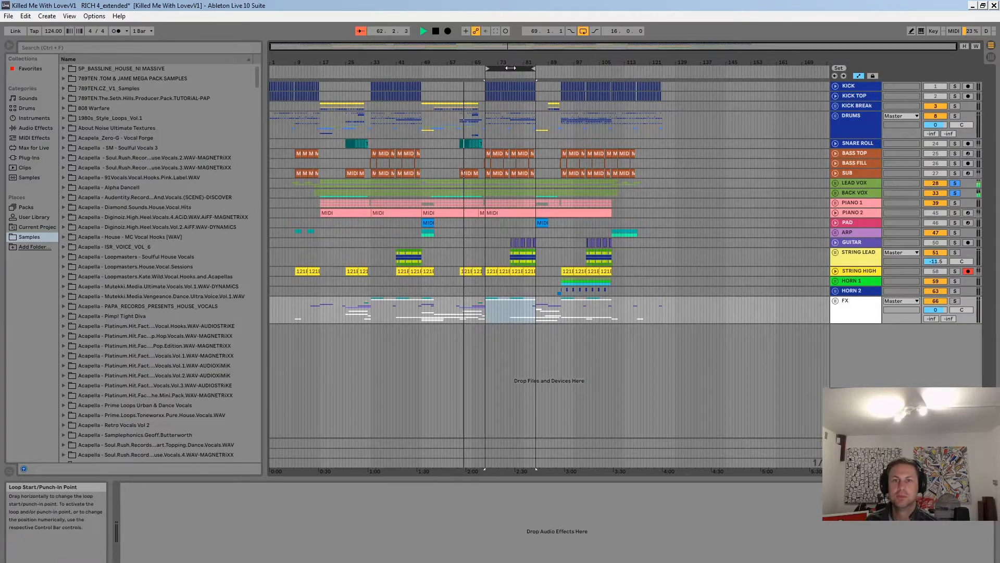
left_click_drag(510, 67, 422, 71)
key("space")
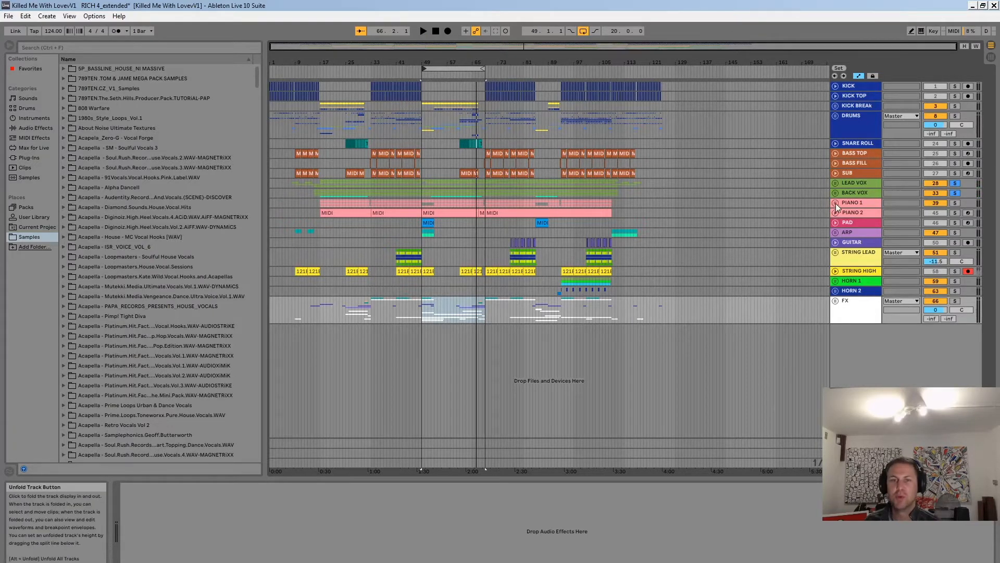
Step: Add PIANO 1 and PIANO 2 to the soloed vocals and audition the breakdown inside the loop
left_click(955, 213)
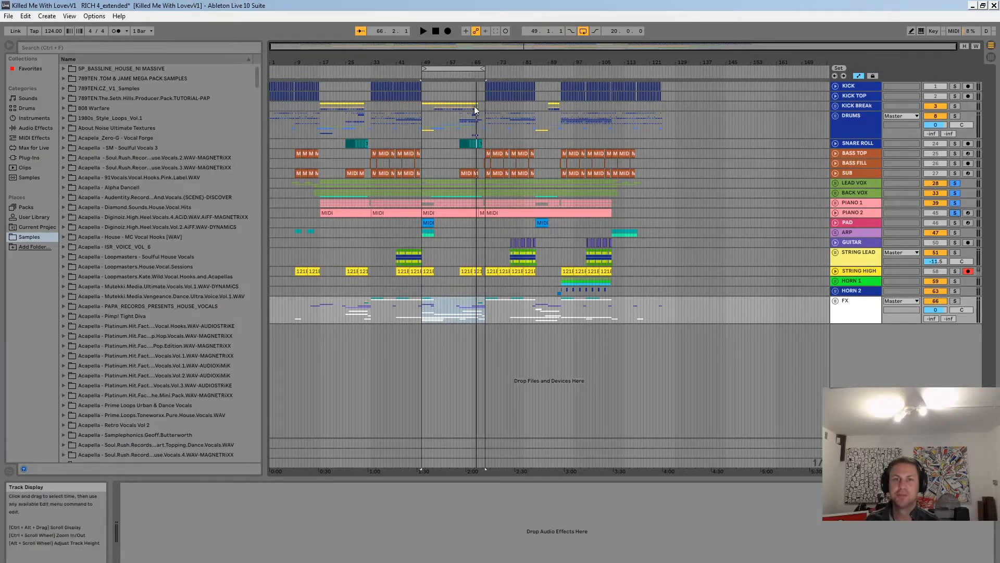
left_click(432, 75)
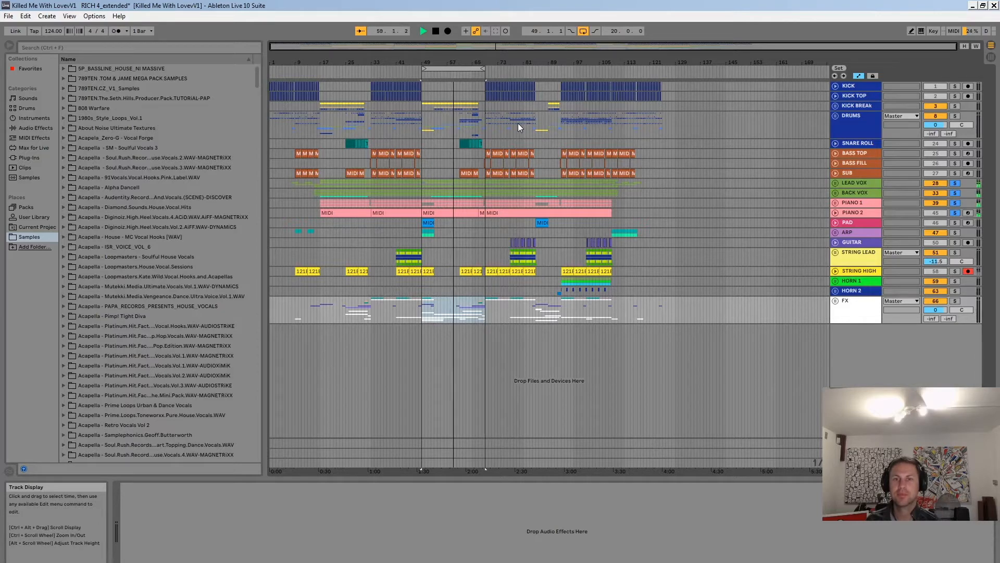
key("space")
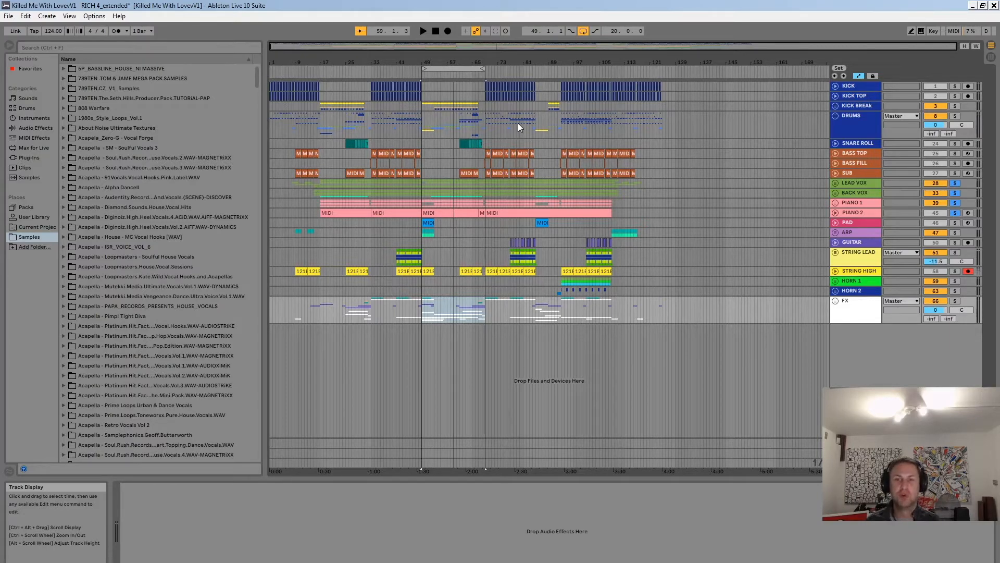
Step: Loop 16 bars from bar 69 and audition KICK and KICK TOP, each soloed alone and both together
left_click_drag(455, 71, 533, 70)
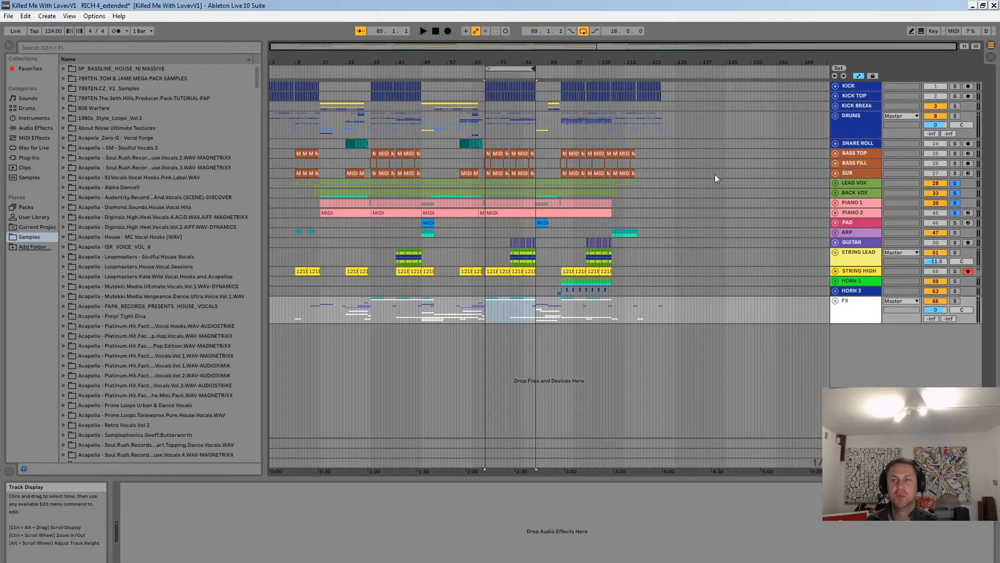
left_click(955, 85)
key("space")
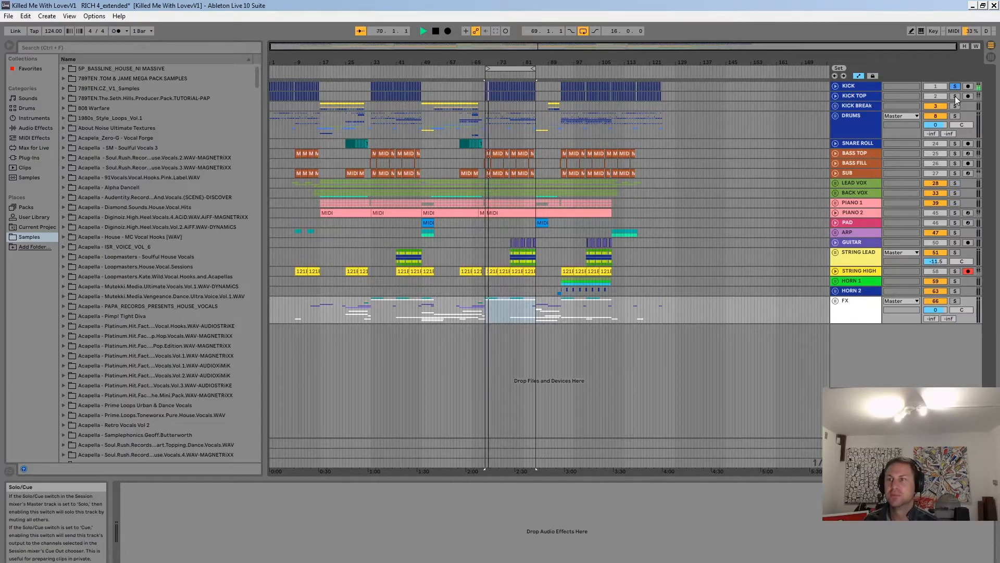
left_click(955, 96)
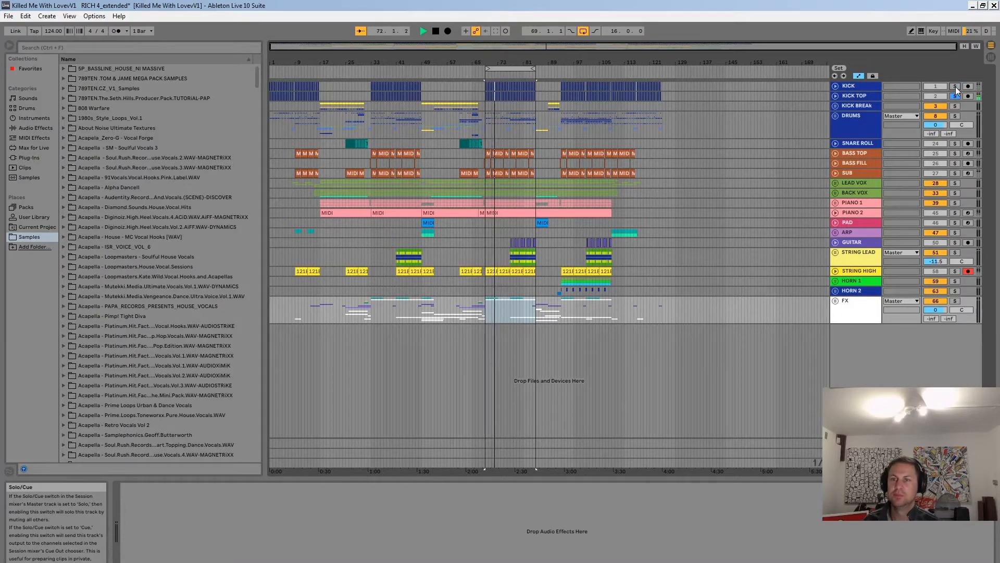
left_click(955, 87, "ctrl")
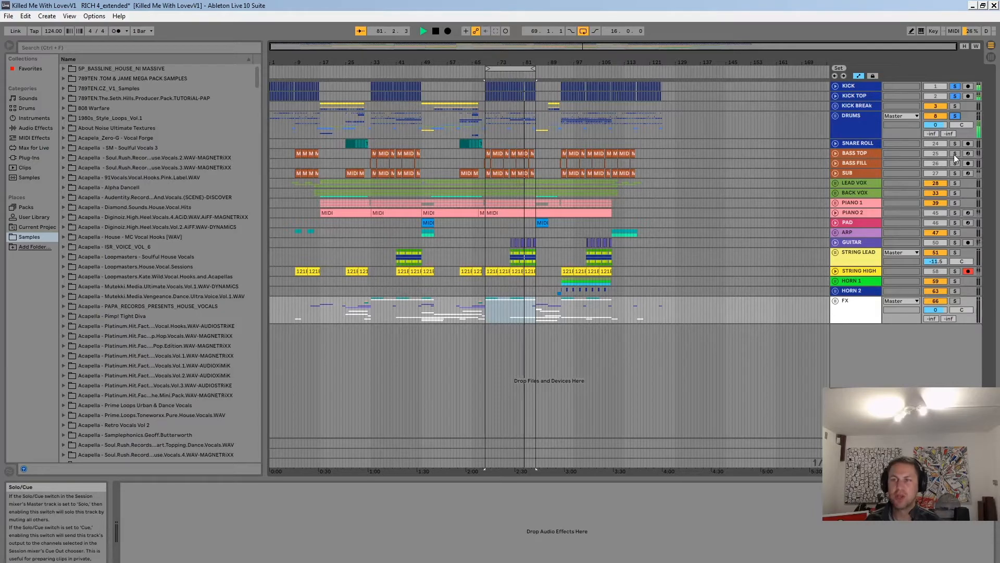
Step: Solo the SUB track and show its device chain with the VND Bass Stab 127 G sampler
left_click(955, 172)
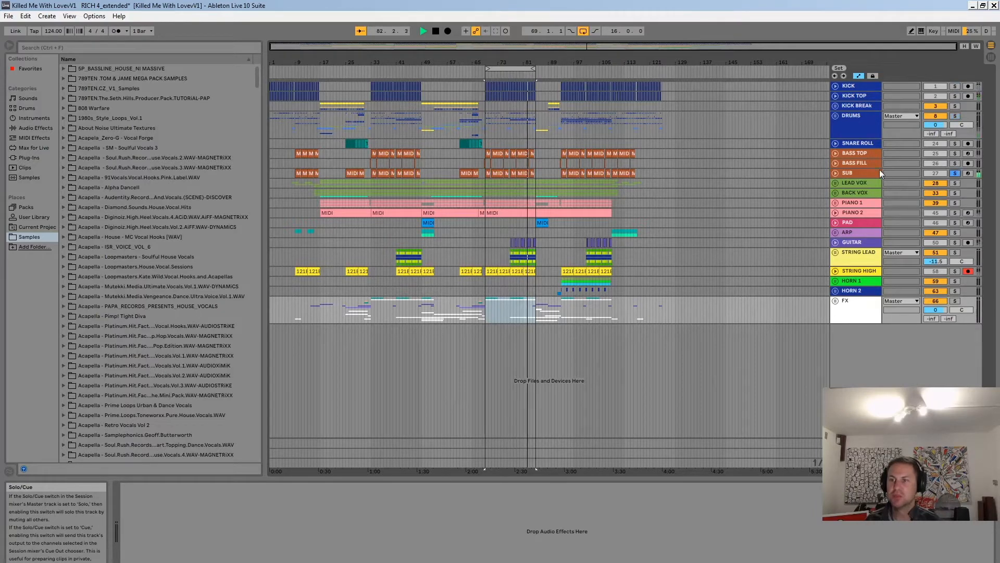
left_click(864, 171)
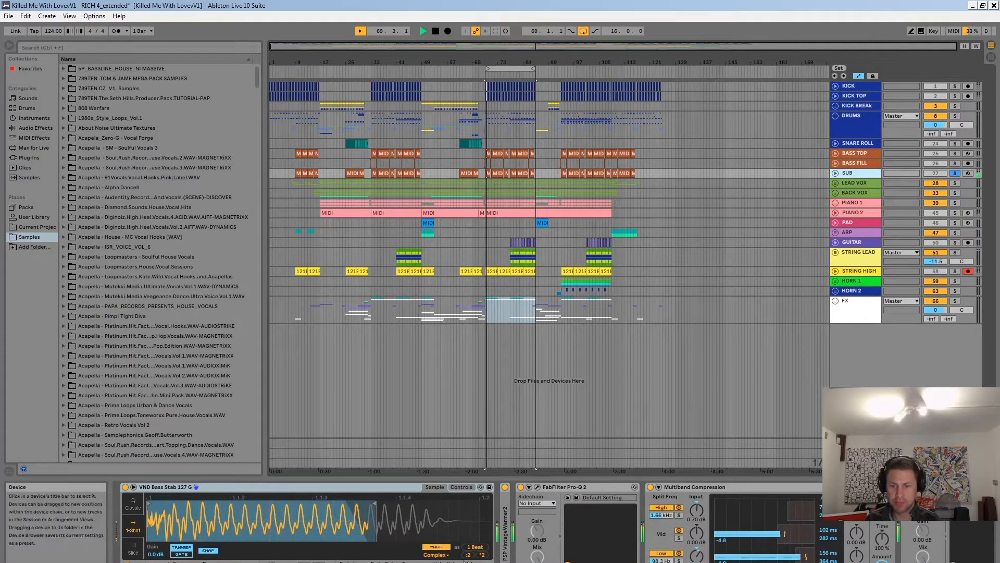
left_click(307, 487)
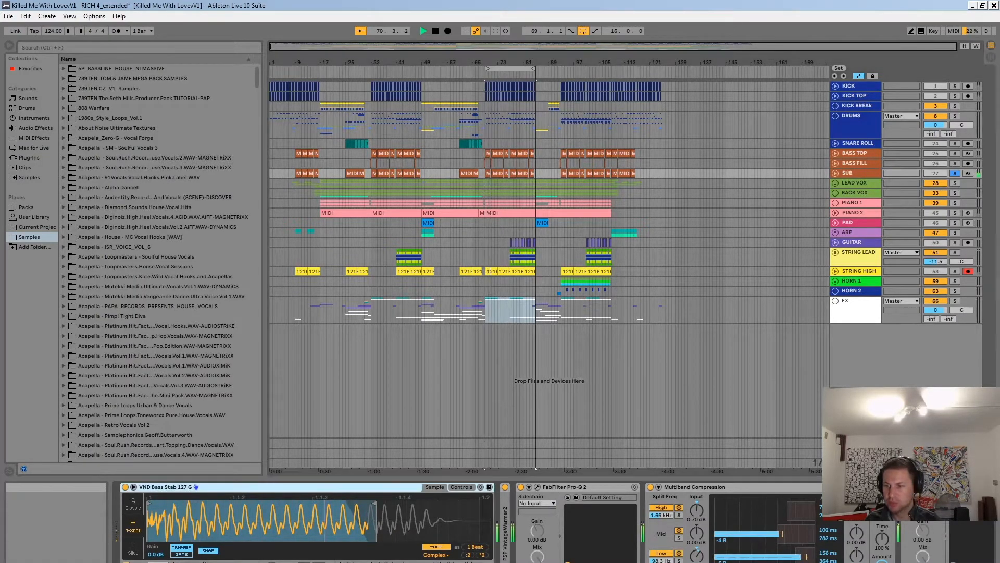
Step: Bypass PSP VintageWarmer2, FabFilter Pro-Q 2 and Multiband Compression on the SUB track
left_click(505, 487)
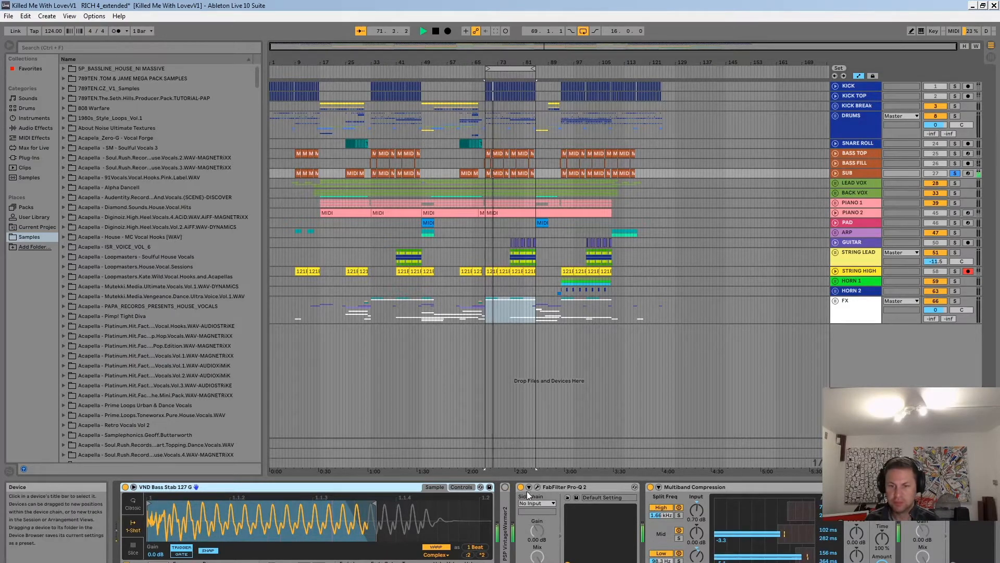
left_click(521, 487)
left_click(651, 487)
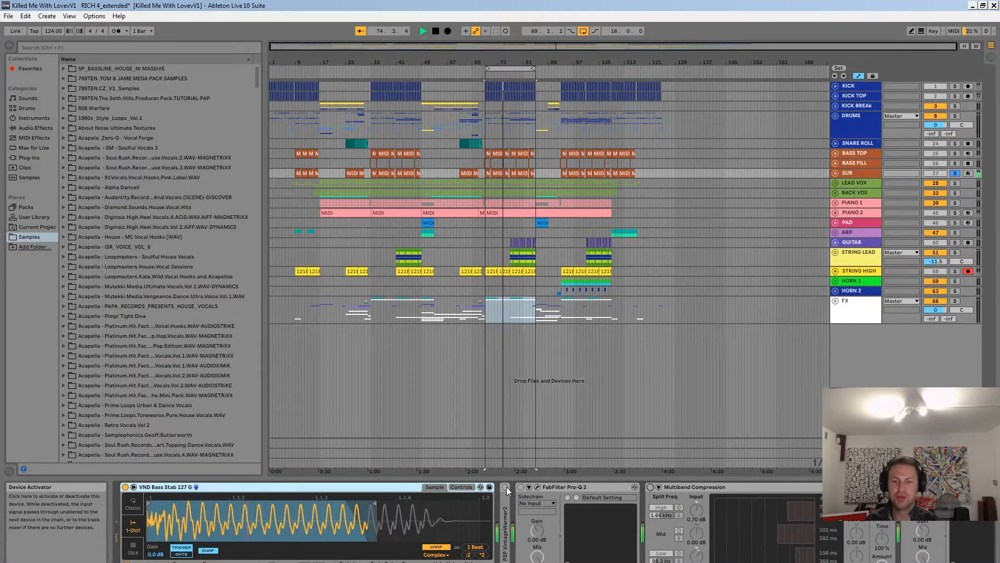
Step: Re-enable the three bypassed SUB effects one at a time, inspecting the FabFilter Pro-Q 2 curve along the way
left_click(506, 487)
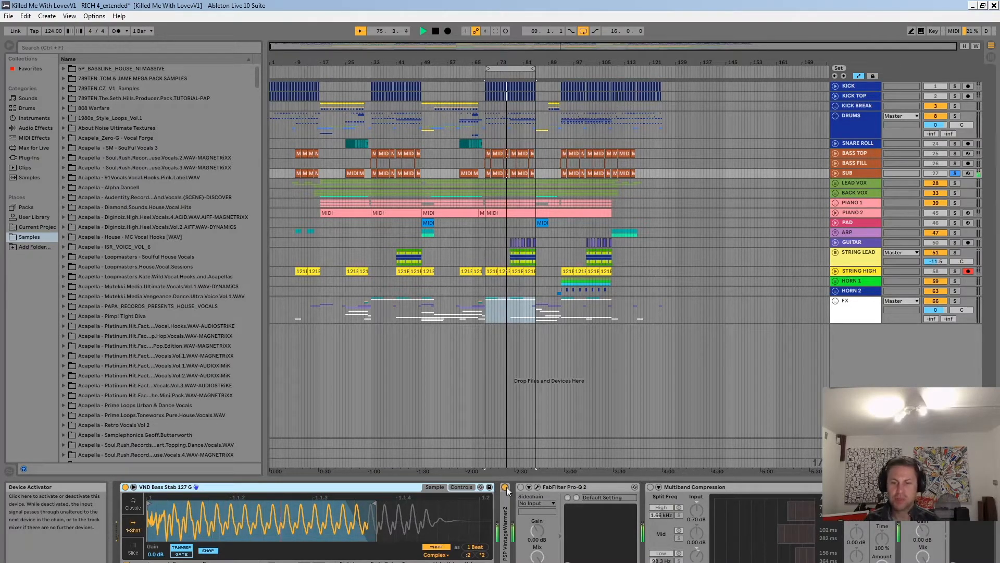
left_click(521, 487)
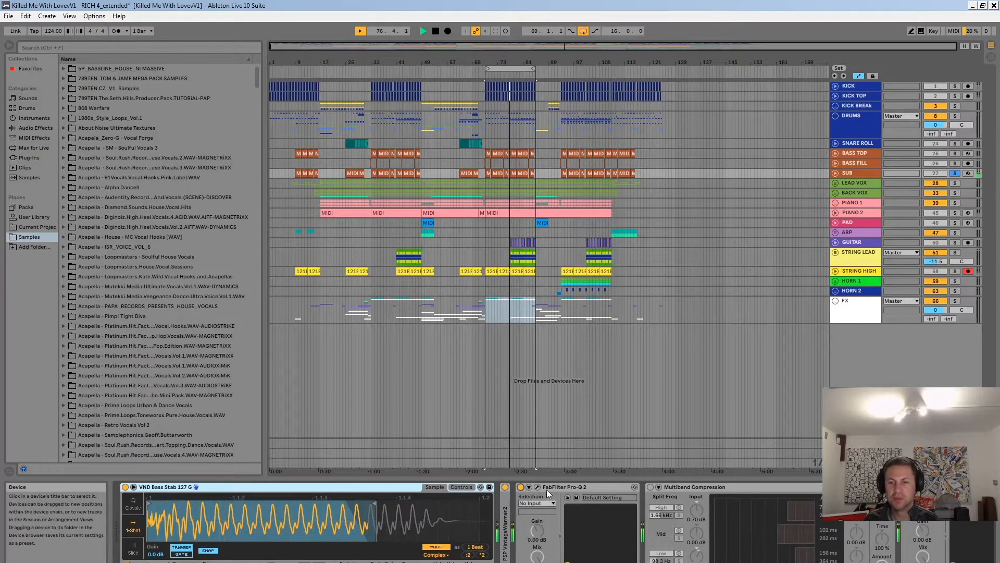
left_click(537, 488)
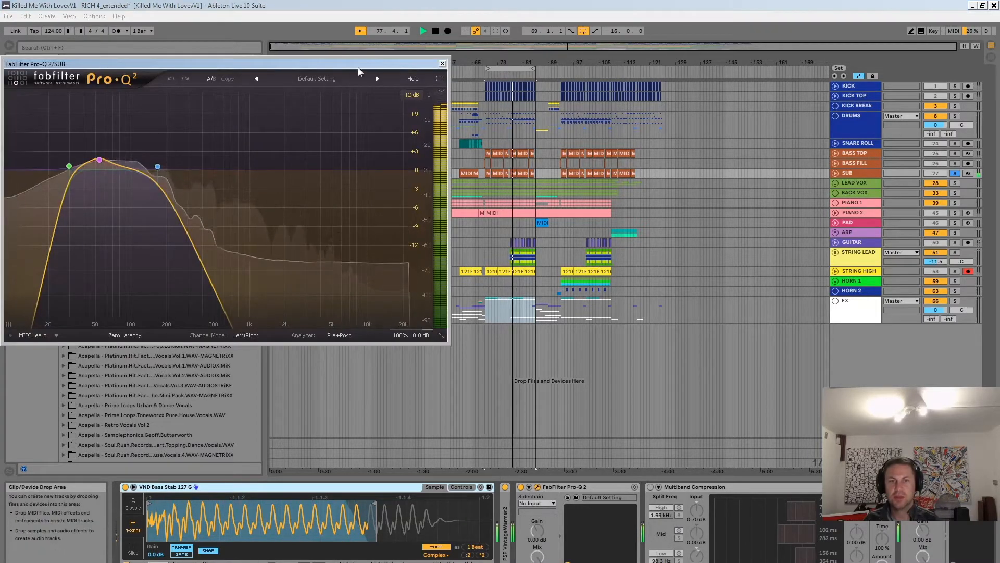
left_click(442, 63)
left_click(651, 487)
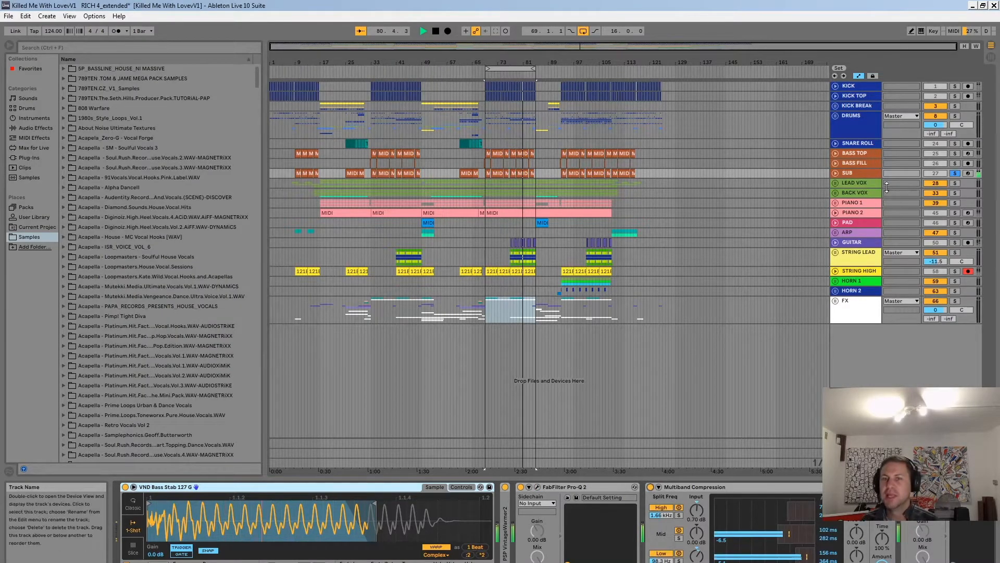
Step: Solo BASS TOP, show its device chain, and add SUB to the solo
left_click(958, 155)
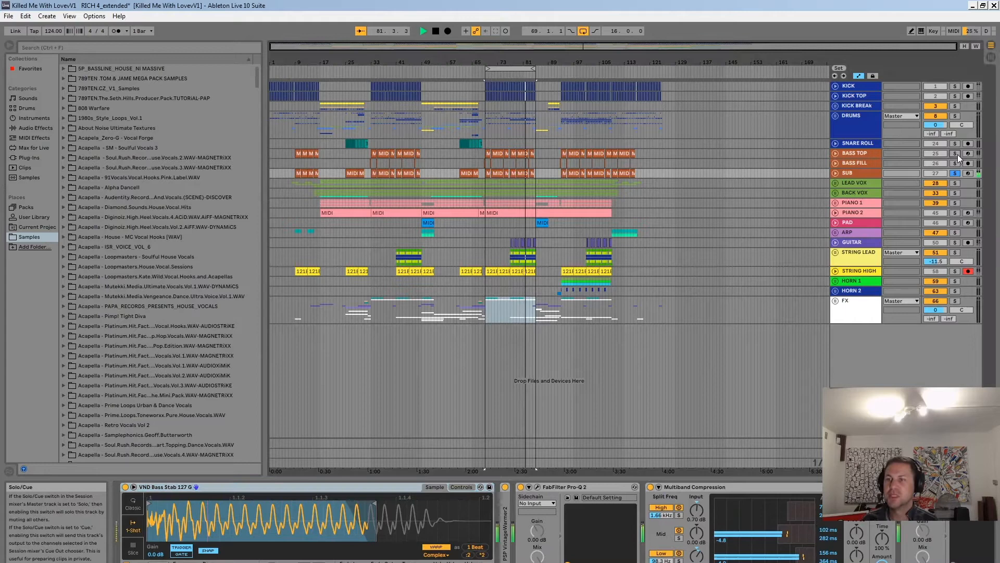
left_click(864, 153)
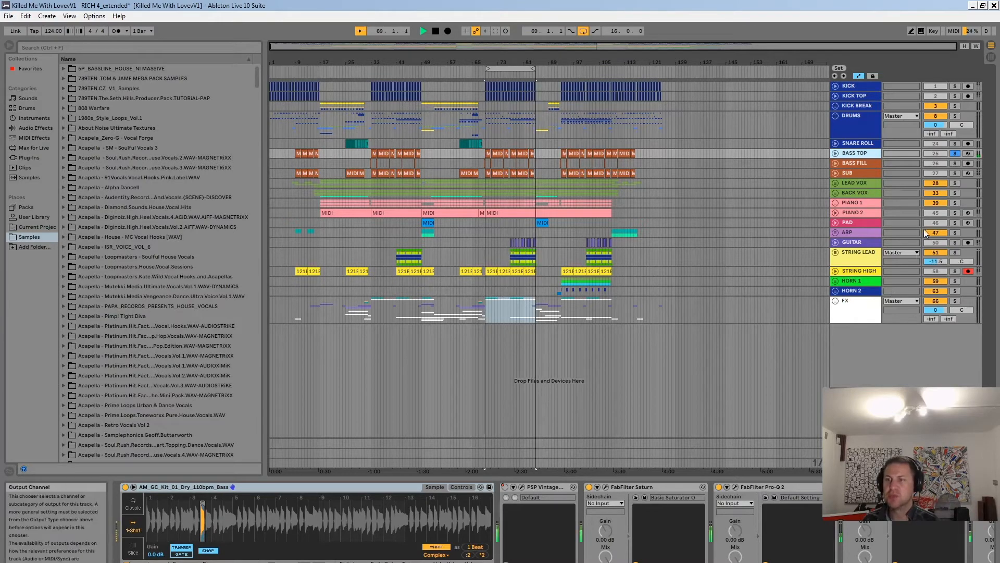
left_click(956, 173, "ctrl")
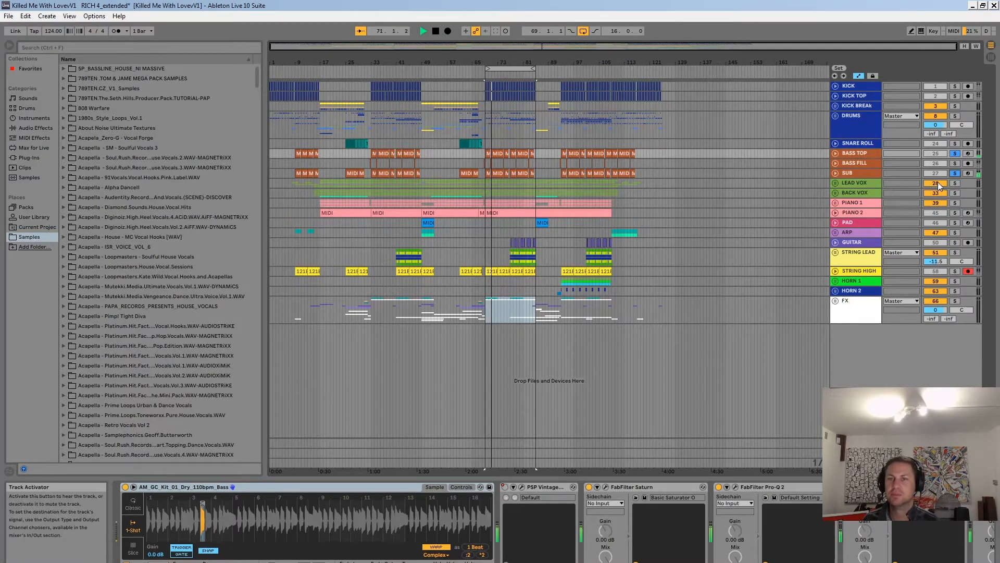
Step: Add BASS FILL to the soloed bass tracks and follow the three layers from bar 69 before stopping playback
left_click_drag(492, 62, 492, 102)
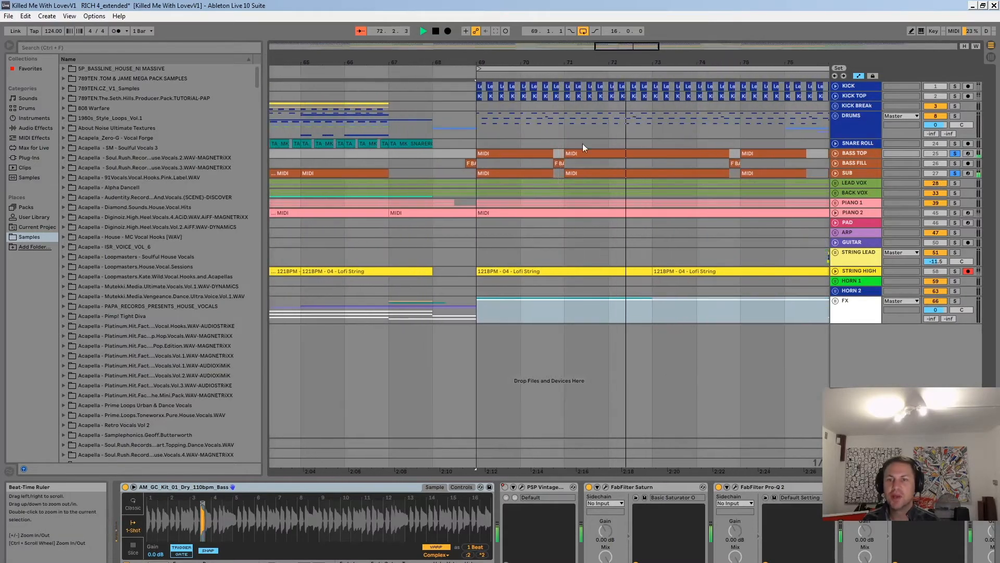
left_click(955, 163, "ctrl")
left_click_drag(751, 63, 709, 63)
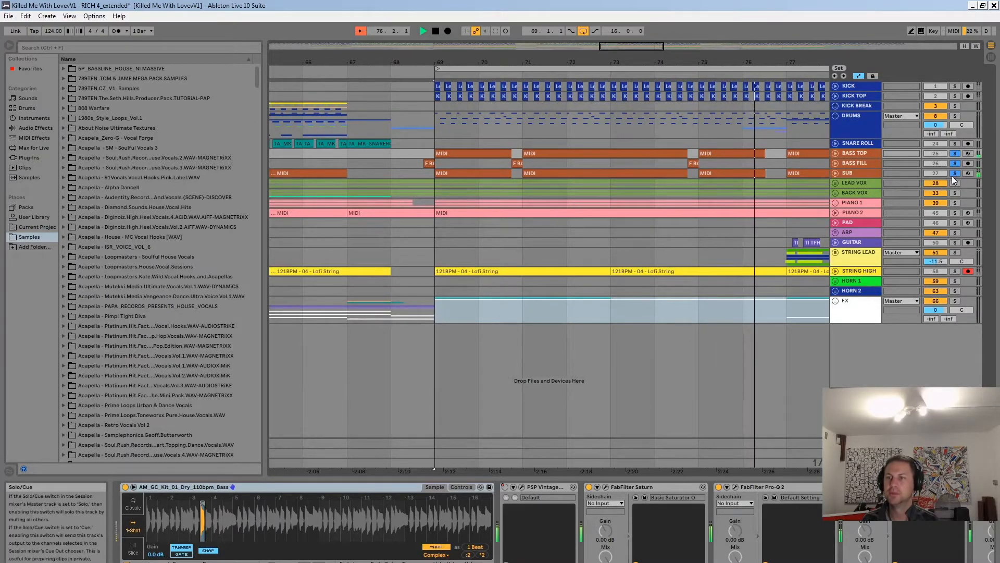
left_click_drag(749, 60, 671, 55)
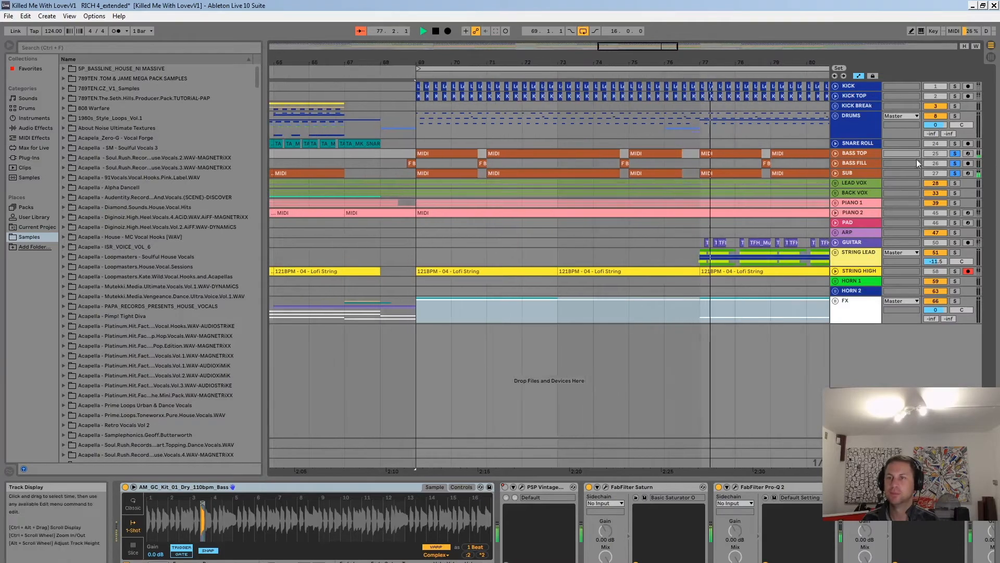
left_click_drag(776, 63, 719, 61)
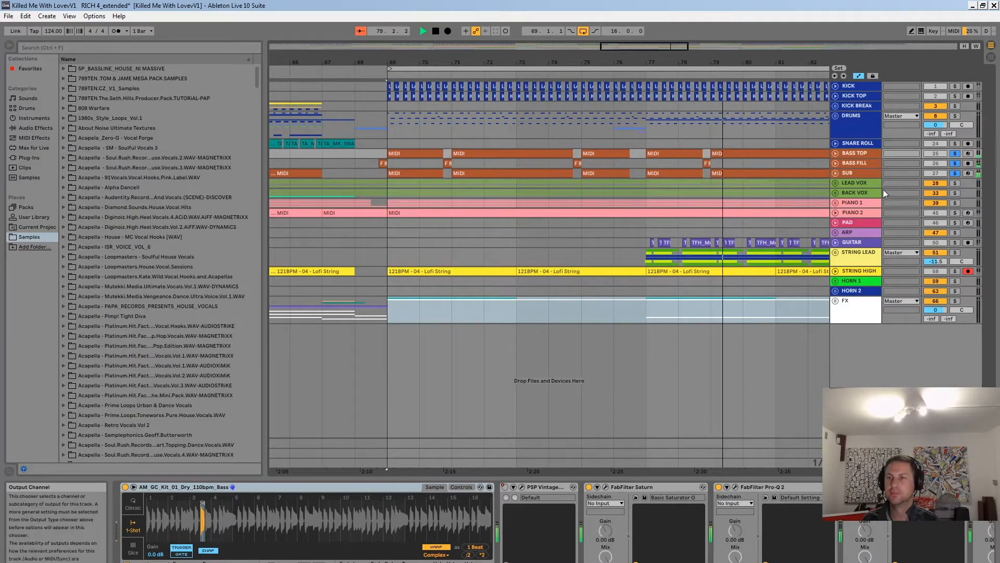
key("space")
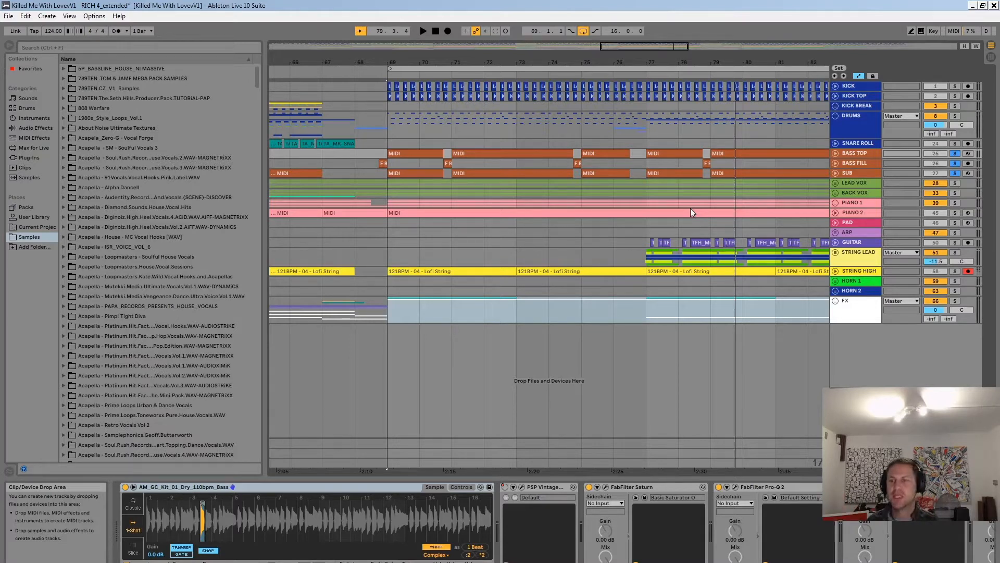
Step: Unfold and solo the PIANO 1 group with only layer 40 Nexus active, and play it while showing that layer's devices
left_click(853, 203)
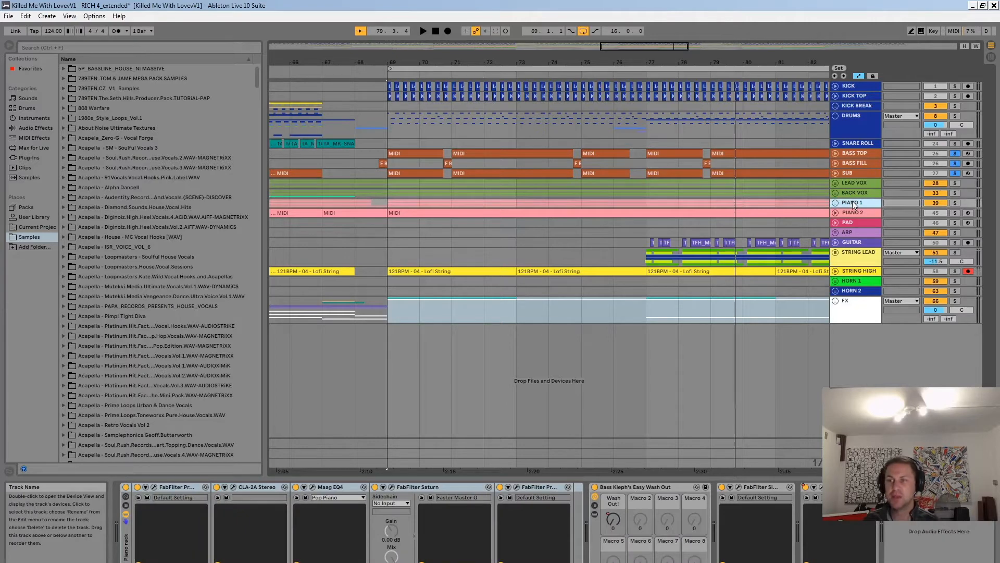
left_click(835, 202)
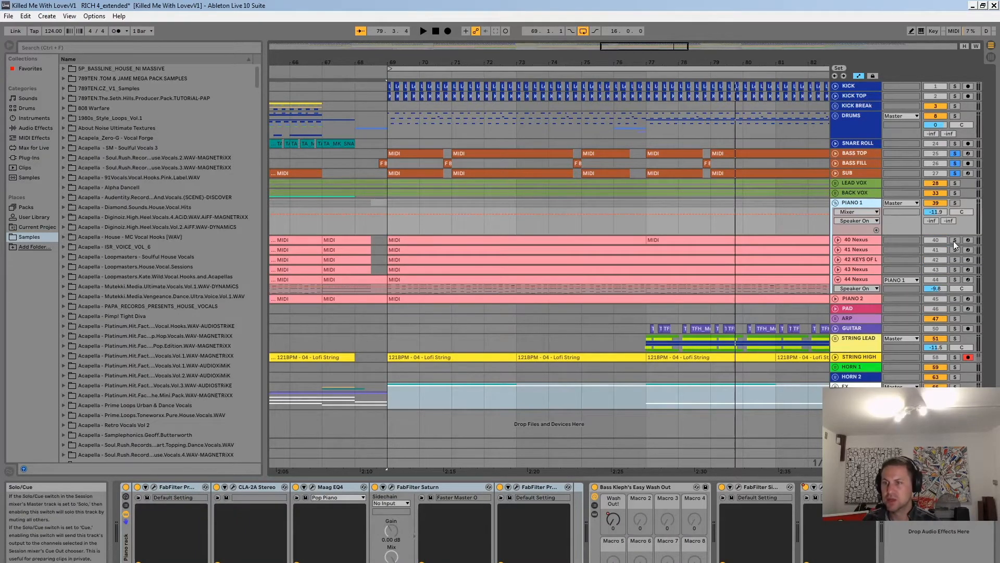
left_click(955, 202)
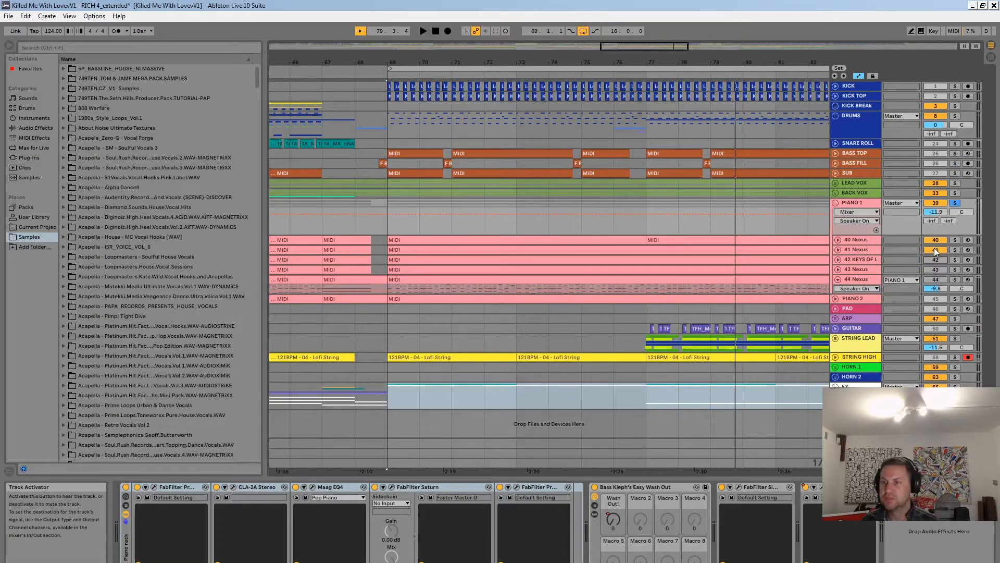
key("space")
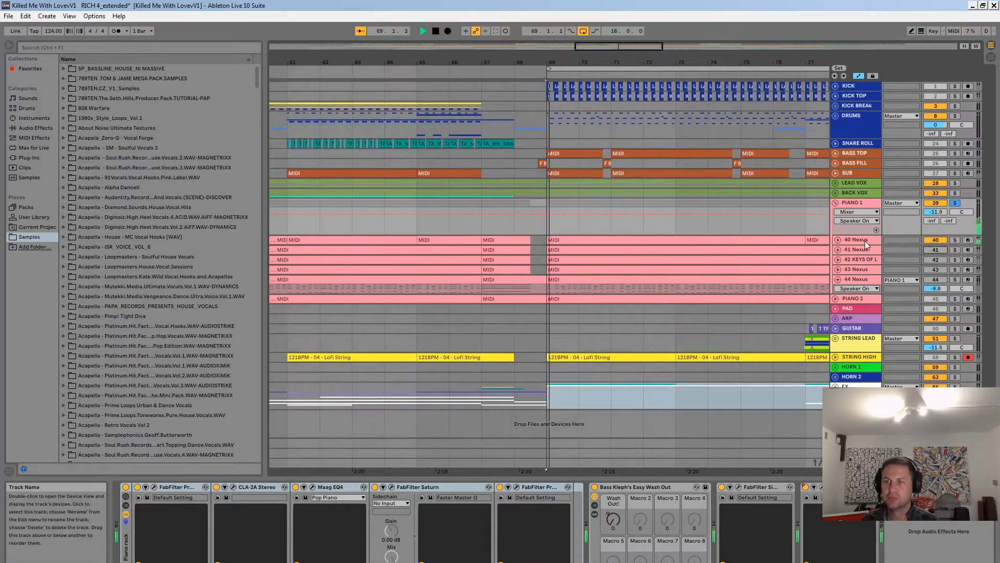
left_click(867, 244)
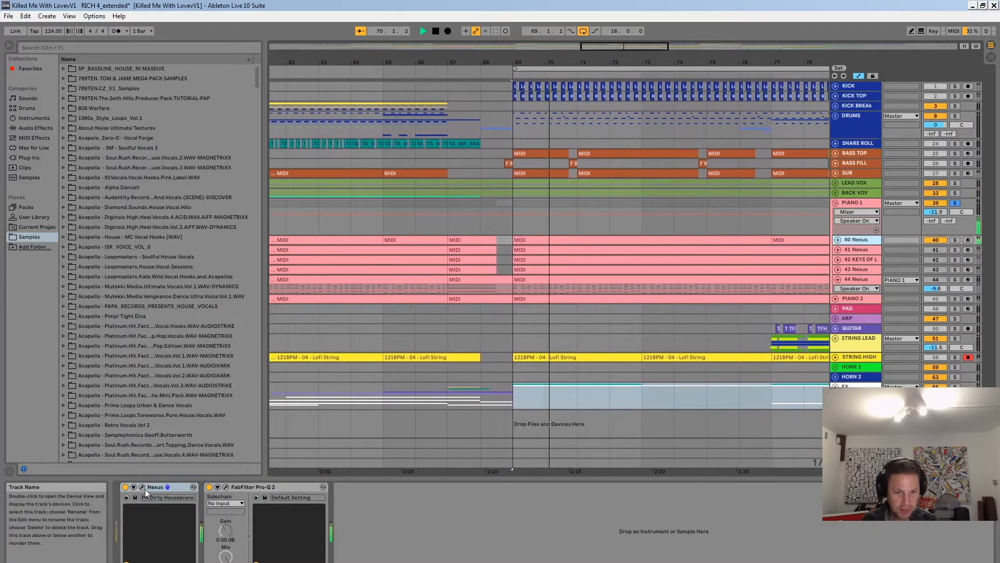
Step: Reactivate the 41 Nexus and 42 KEYS layers in the PIANO 1 group and solo 42 KEYS
left_click(936, 249)
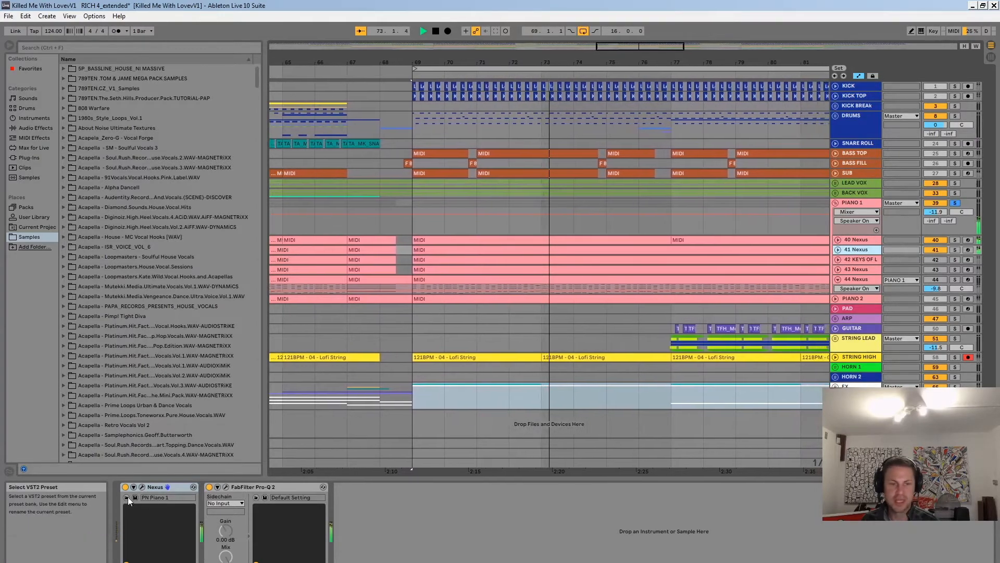
left_click(935, 260)
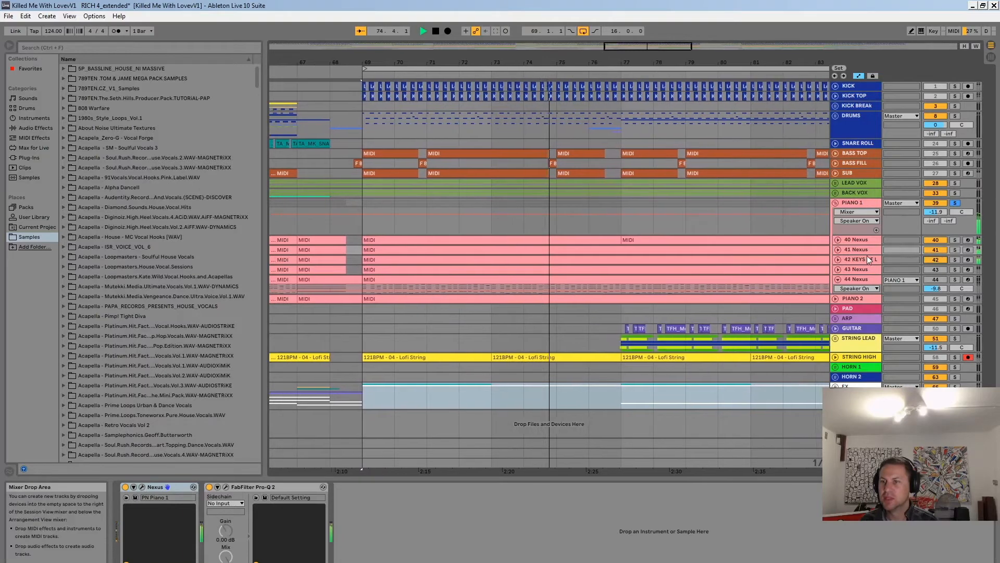
left_click(953, 260)
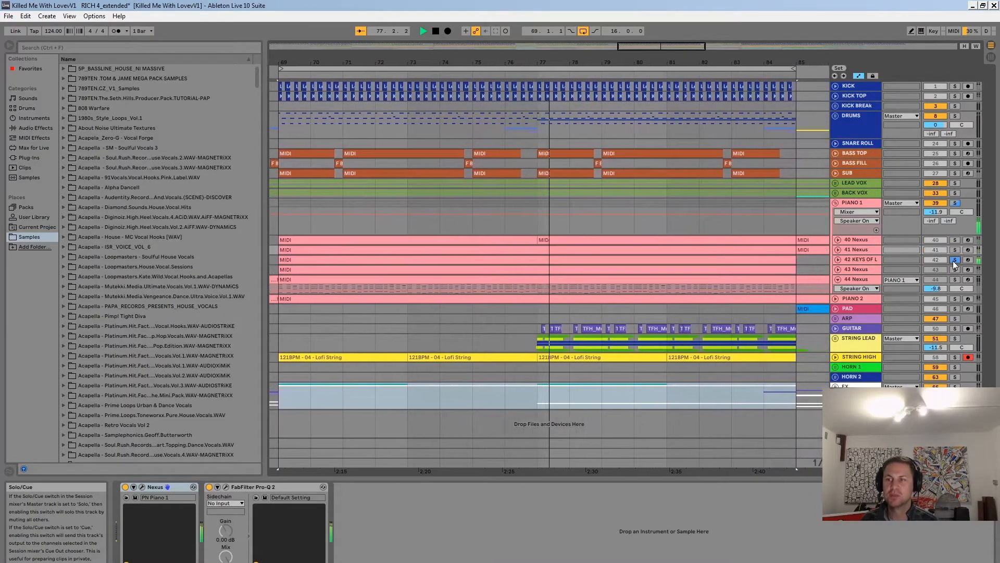
Step: Solo the whole PIANO 1 group and reactivate its 43 Nexus and 44 Nexus layers during playback, showing each layer's devices
left_click(955, 203)
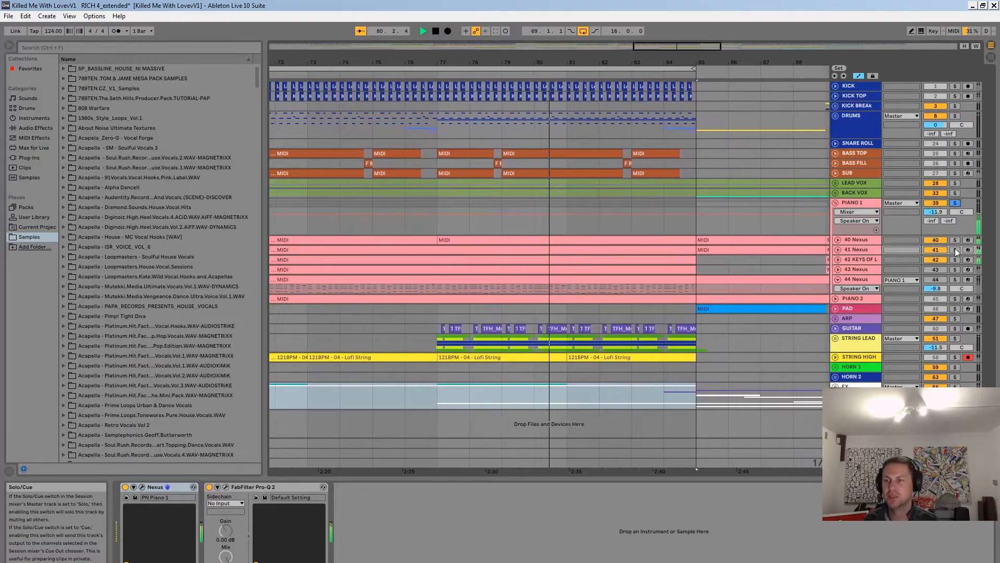
left_click(868, 269)
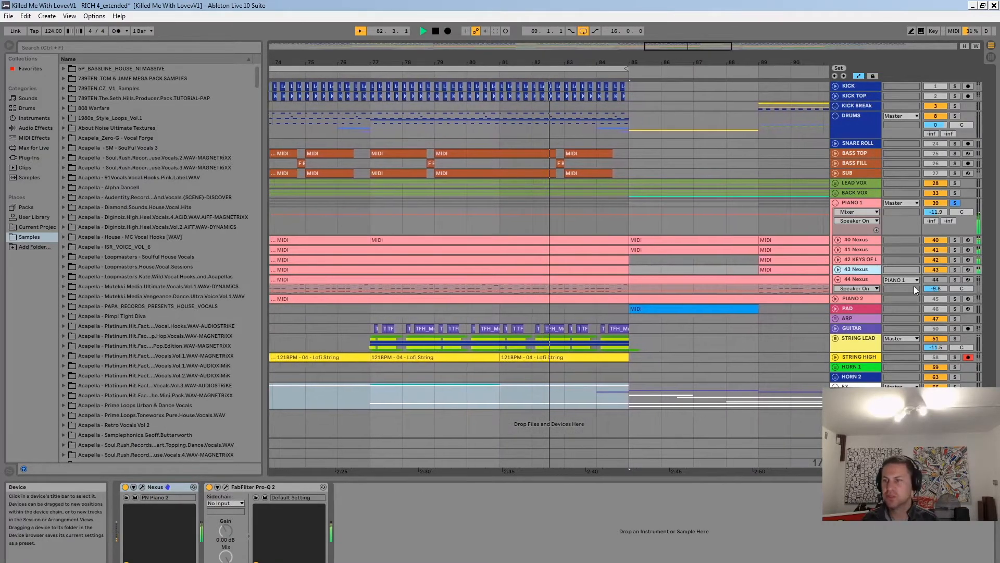
left_click(936, 280)
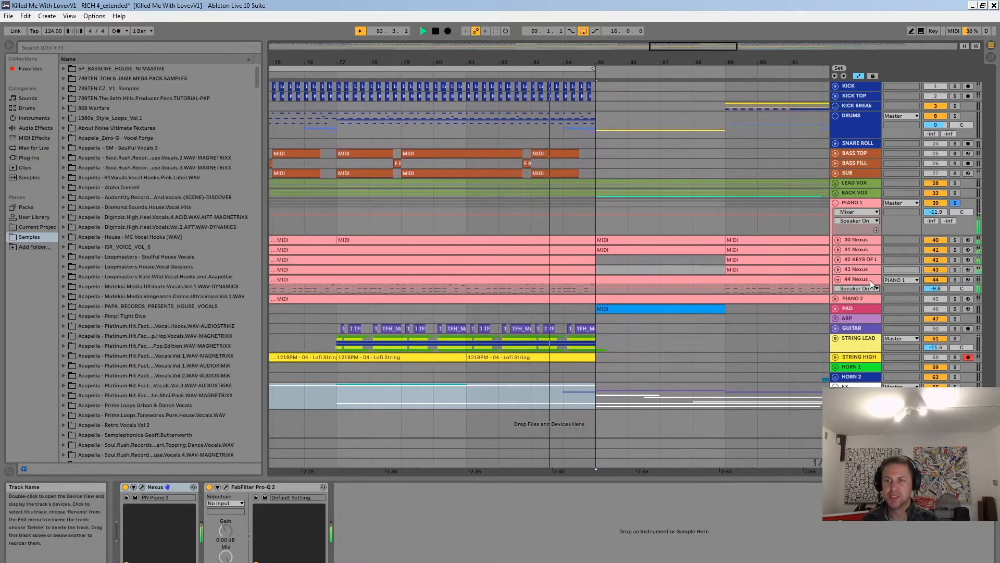
left_click(871, 283)
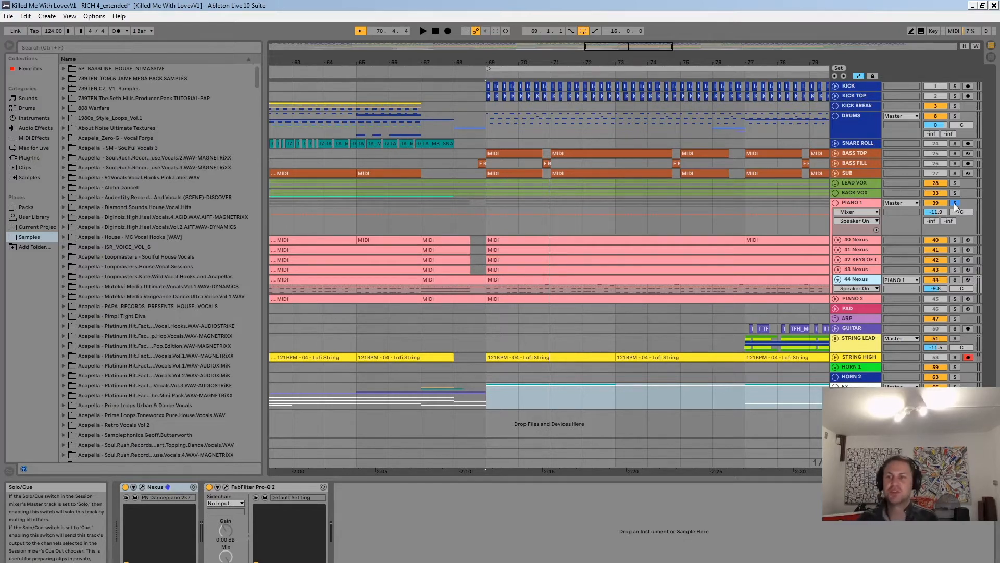
Step: Show the device chains of the 42 KEYS, 41 Nexus and 43 Nexus piano layers
left_click(860, 259)
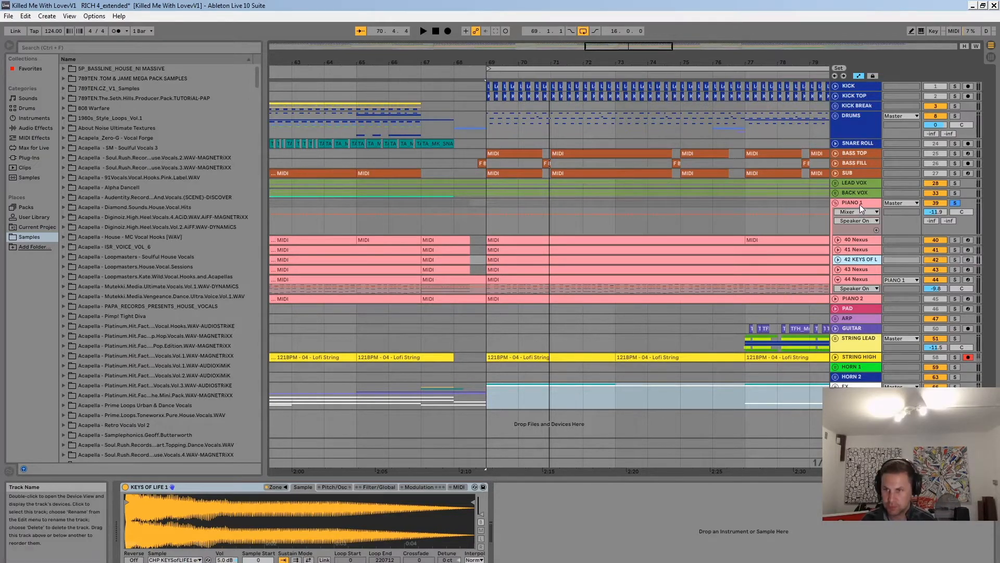
left_click(851, 249)
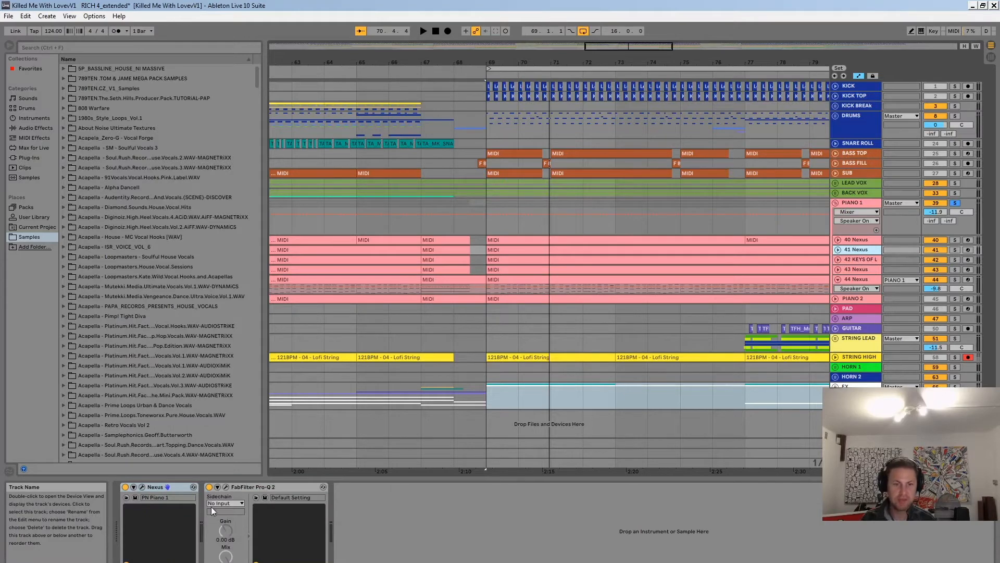
left_click(855, 270)
Step: View the FabFilter Pro-Q 2 settings on the 44 Nexus and 40 Nexus layers, closing each plug-in window
left_click(856, 279)
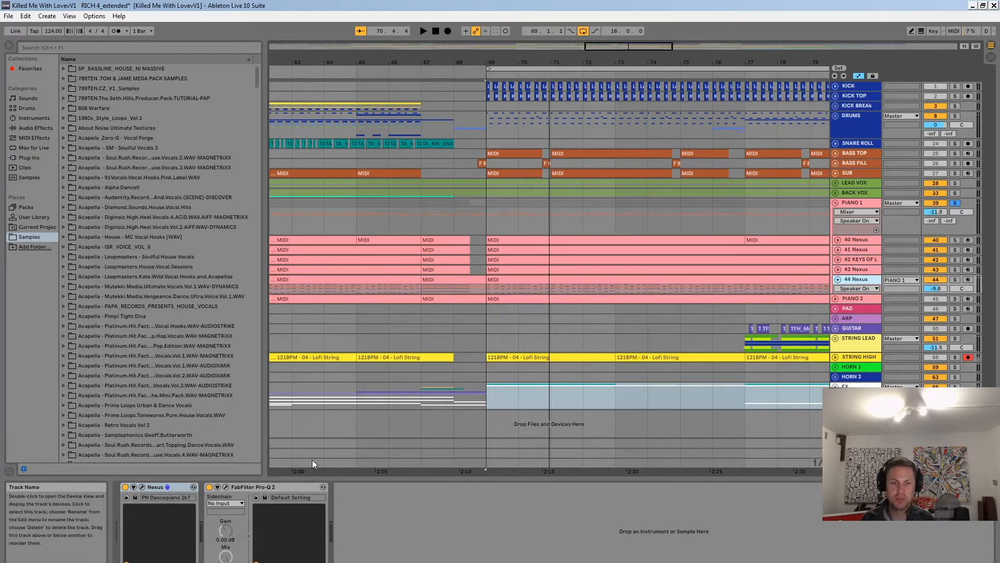
left_click(226, 486)
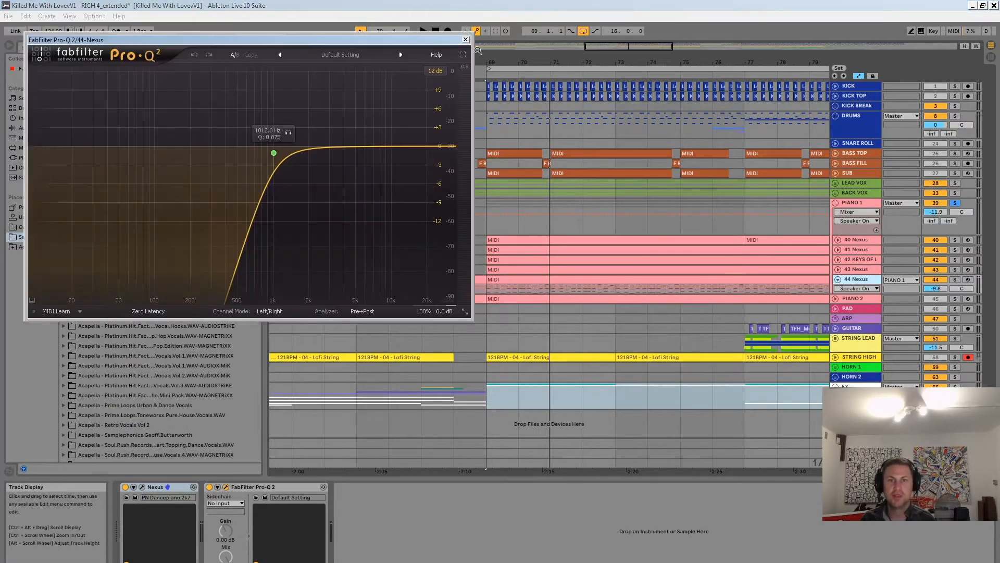
left_click(466, 41)
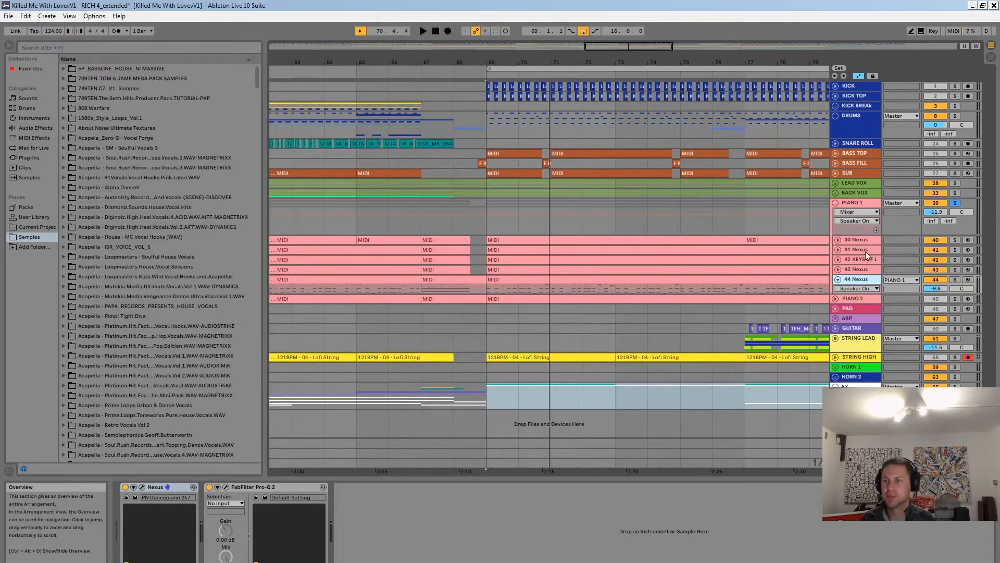
left_click(855, 240)
left_click(227, 487)
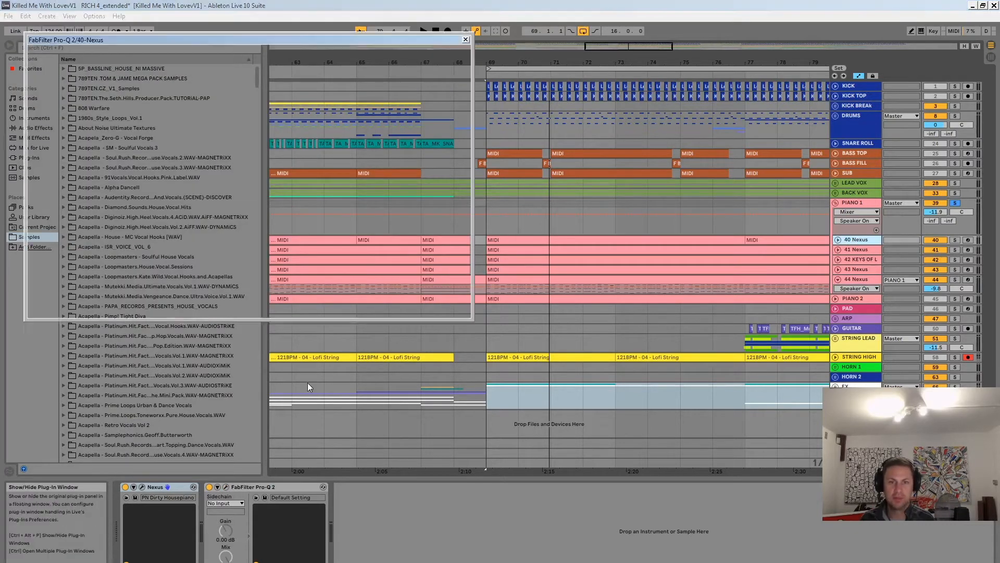
left_click(465, 39)
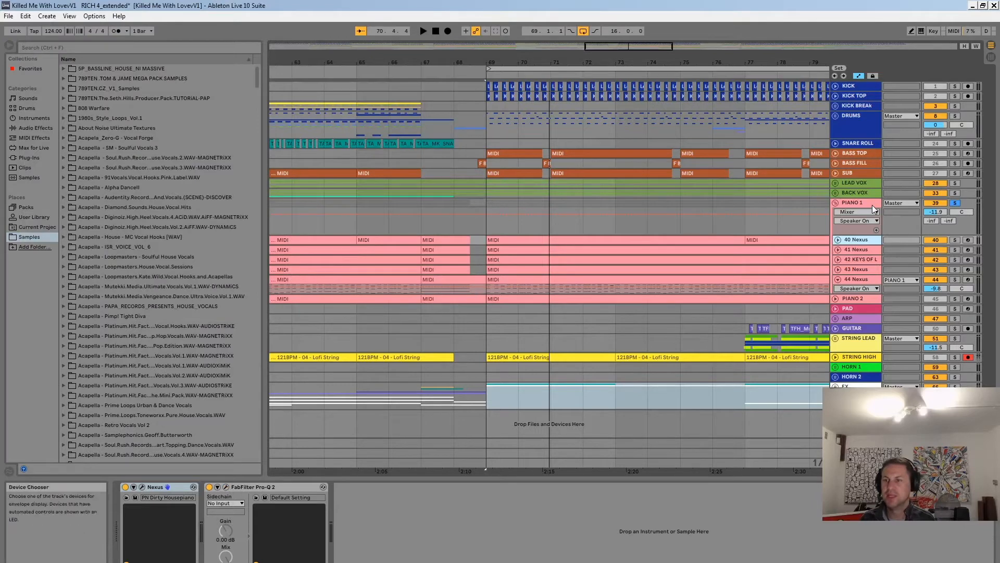
Step: Show the PIANO 1 group's effect chain, view its first FabFilter plug-in, and play the soloed group
left_click(854, 202)
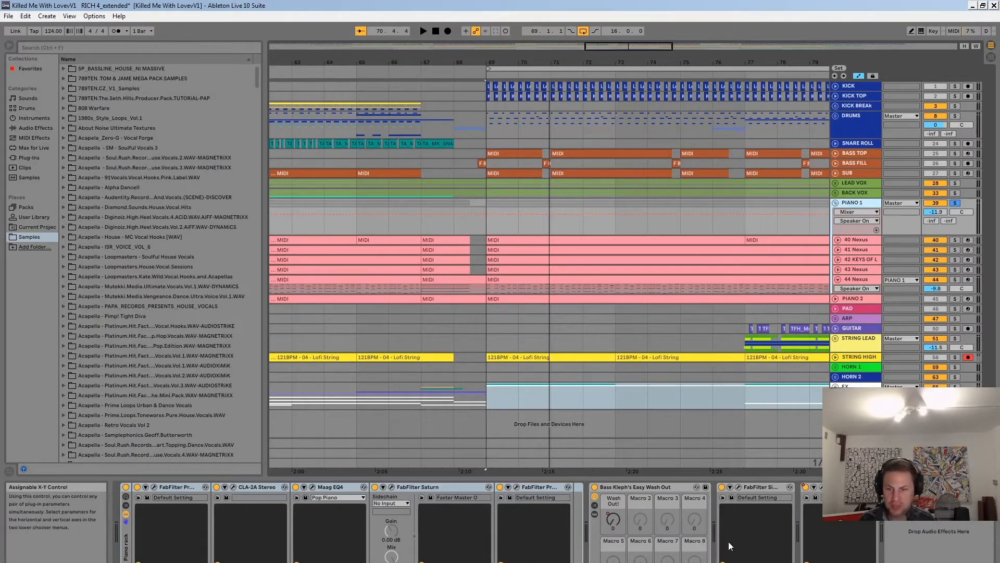
left_click(155, 487)
left_click(394, 35)
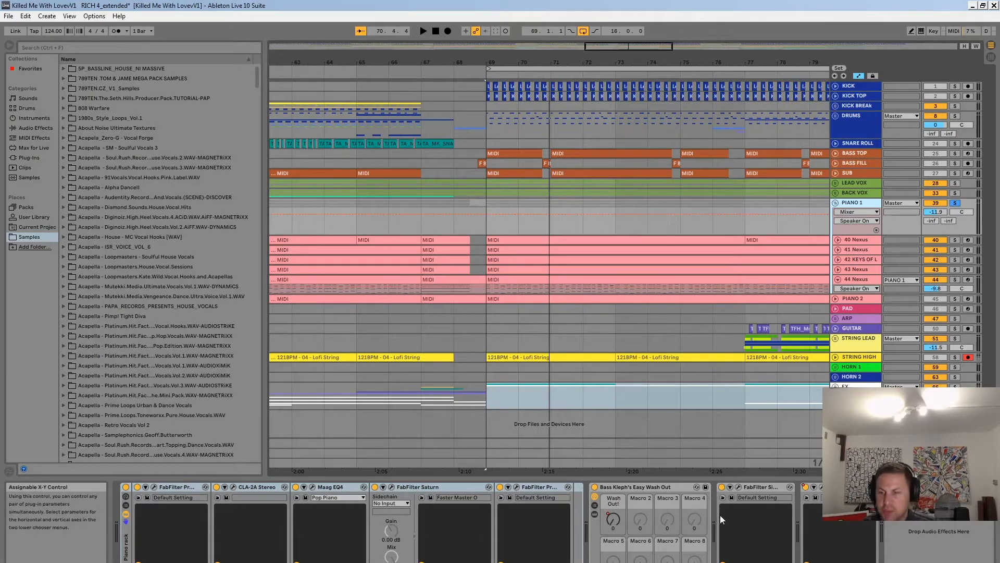
left_click(957, 203)
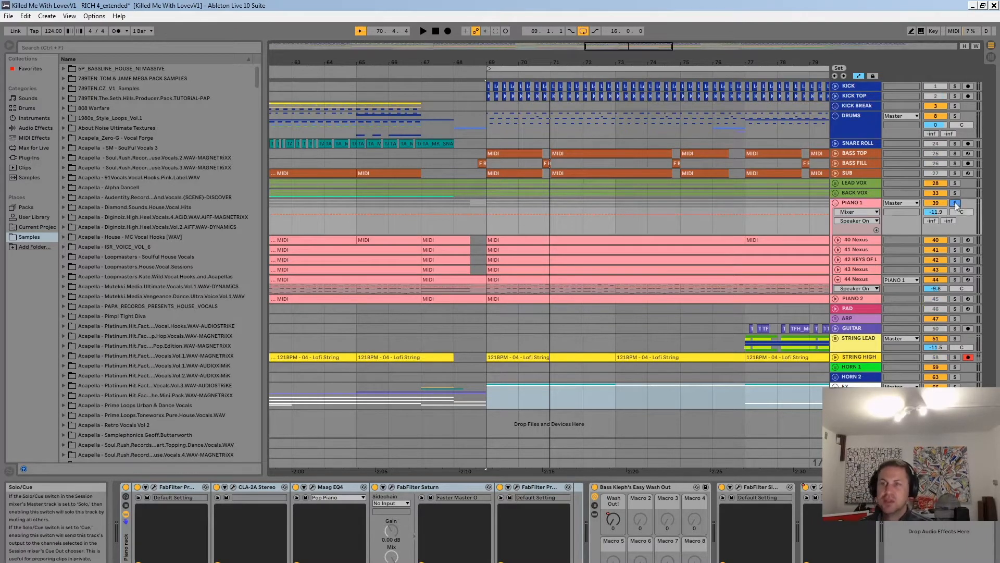
key("space")
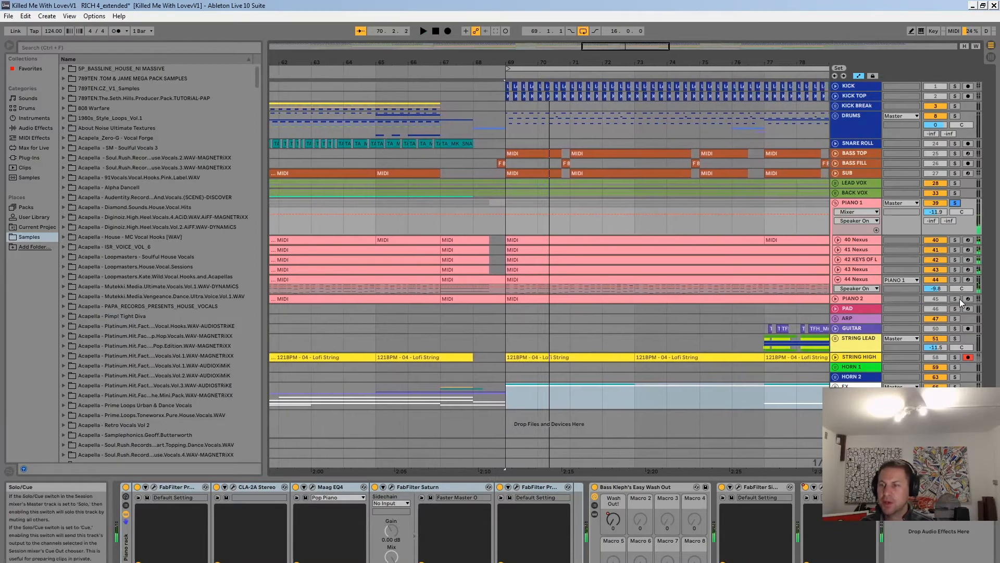
Step: Solo only PIANO 2, show its device chain and play it from bar 69
left_click(955, 299)
left_click(875, 295)
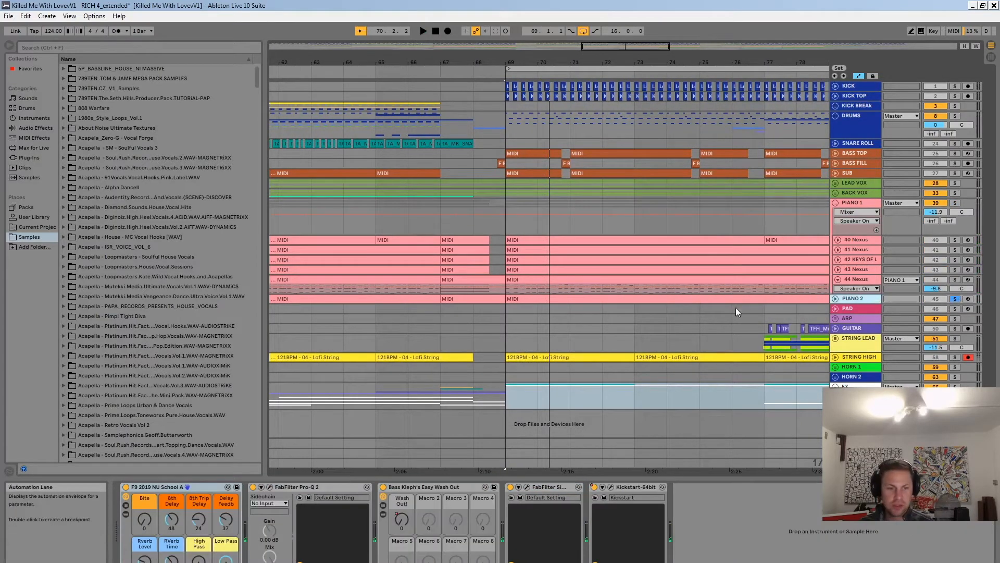
key("space")
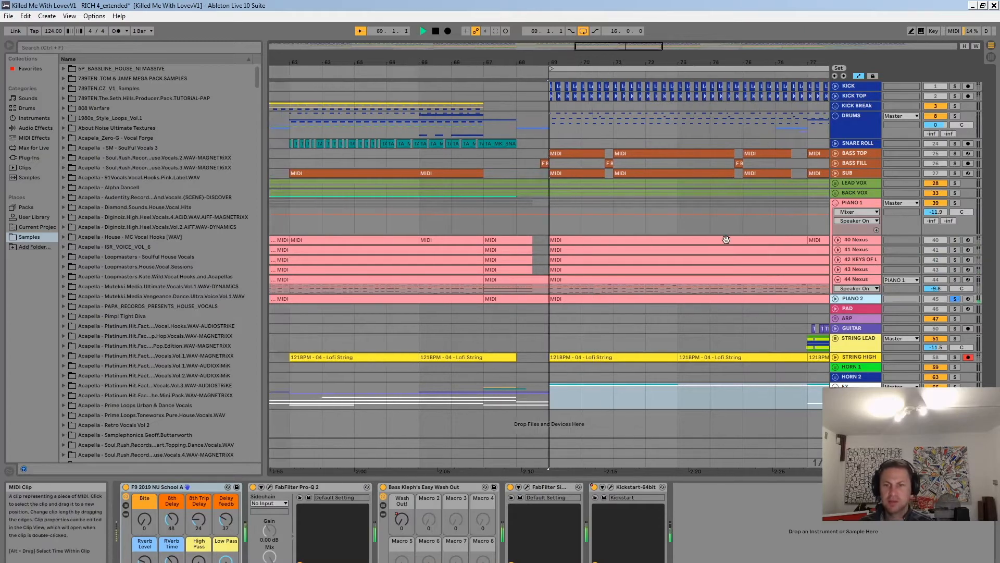
Step: Add PIANO 1 to the solo and compare it with and without PIANO 2, leaving both soloed
left_click(954, 203)
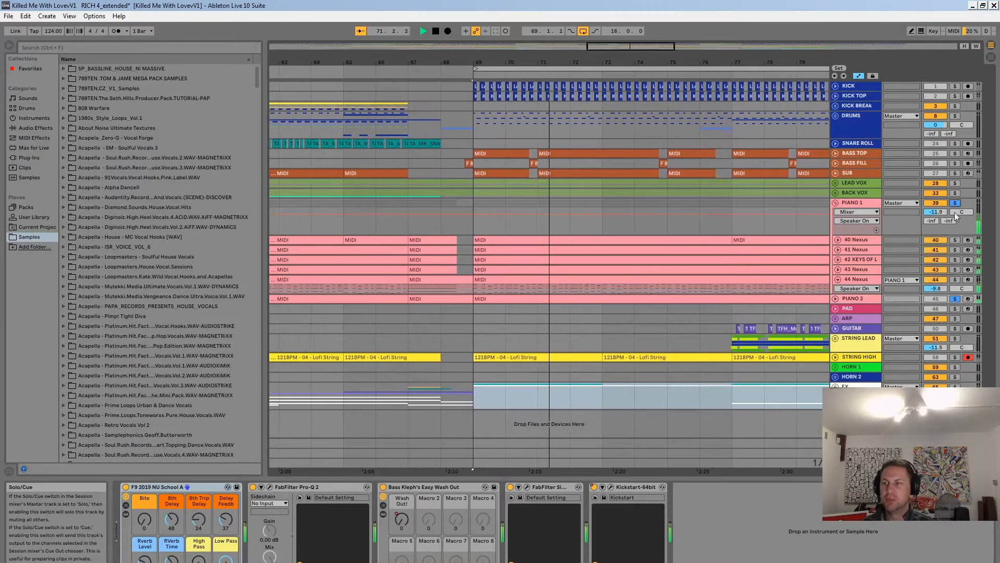
left_click(955, 298)
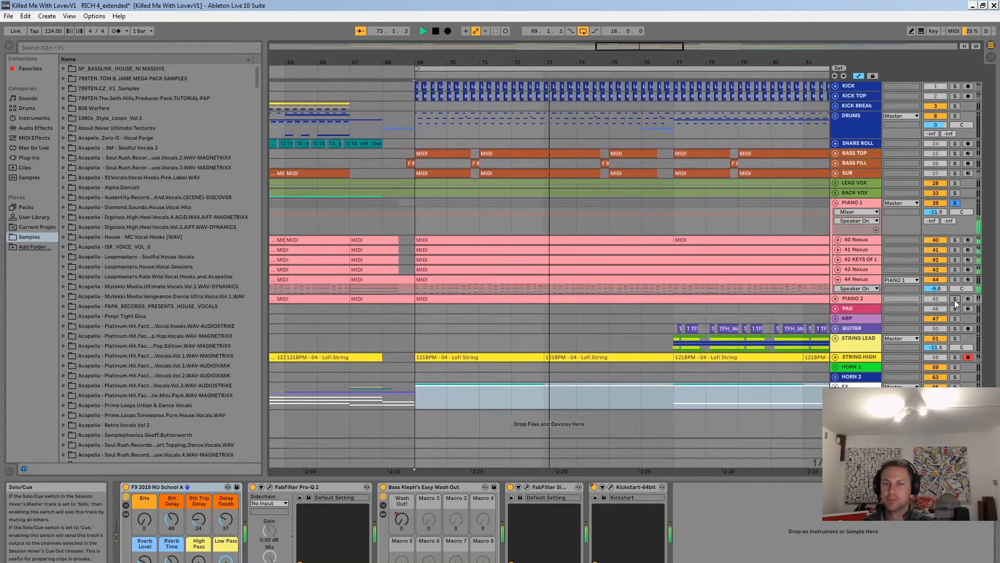
left_click(955, 298, "ctrl")
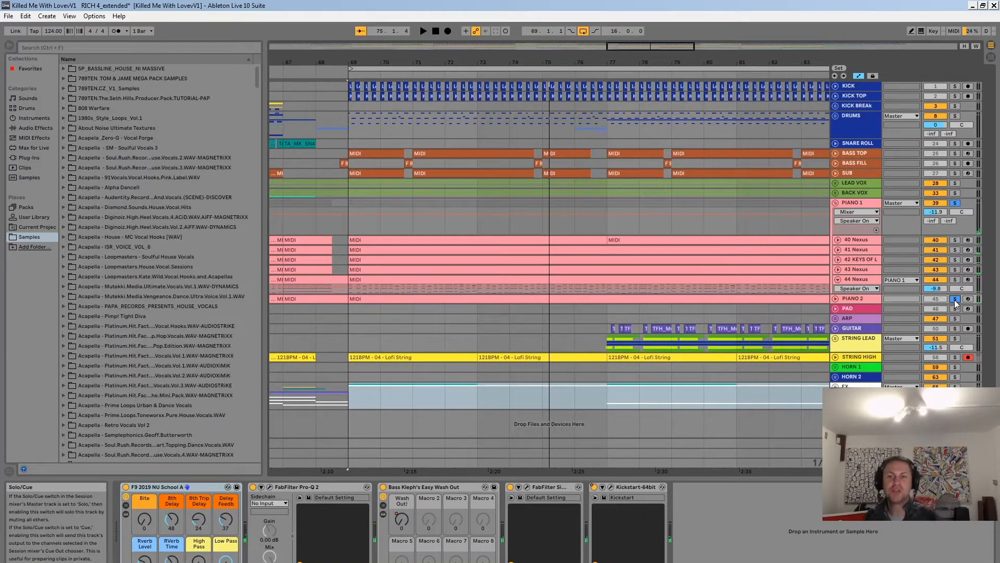
Step: Add BASS TOP, BASS FILL, SUB, KICK, KICK TOP and DRUMS to the soloed pianos while playing from bar 69
left_click_drag(561, 62, 620, 57)
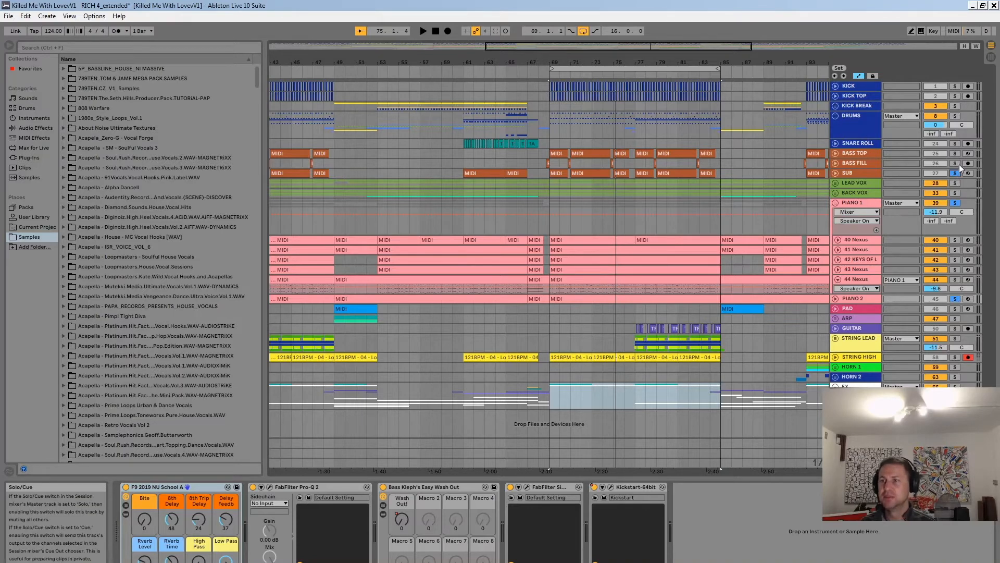
key("space")
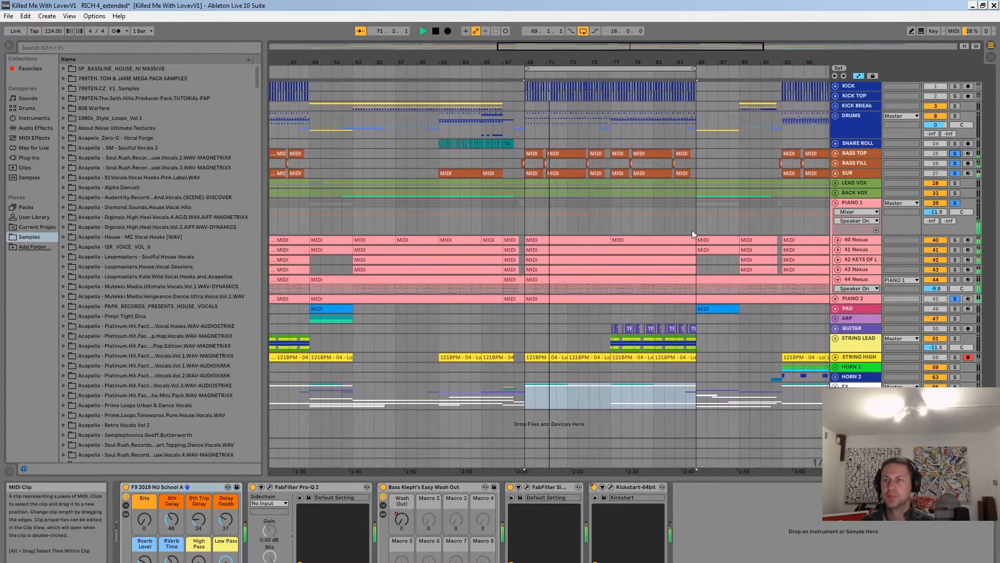
left_click(954, 87)
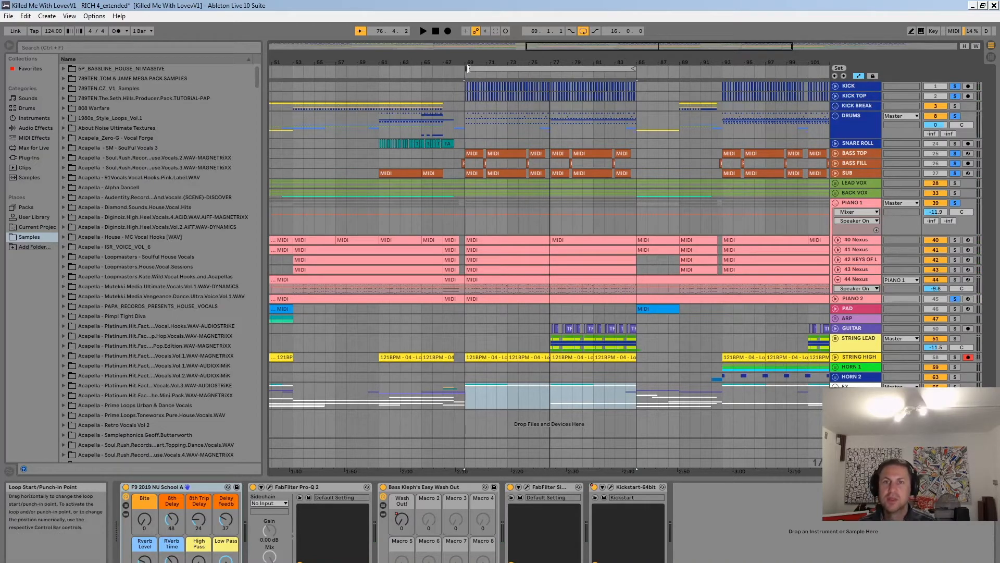
Step: Move the loop start to bar 77 and play the loop with GUITAR added to the soloed tracks
left_click_drag(468, 68, 554, 78)
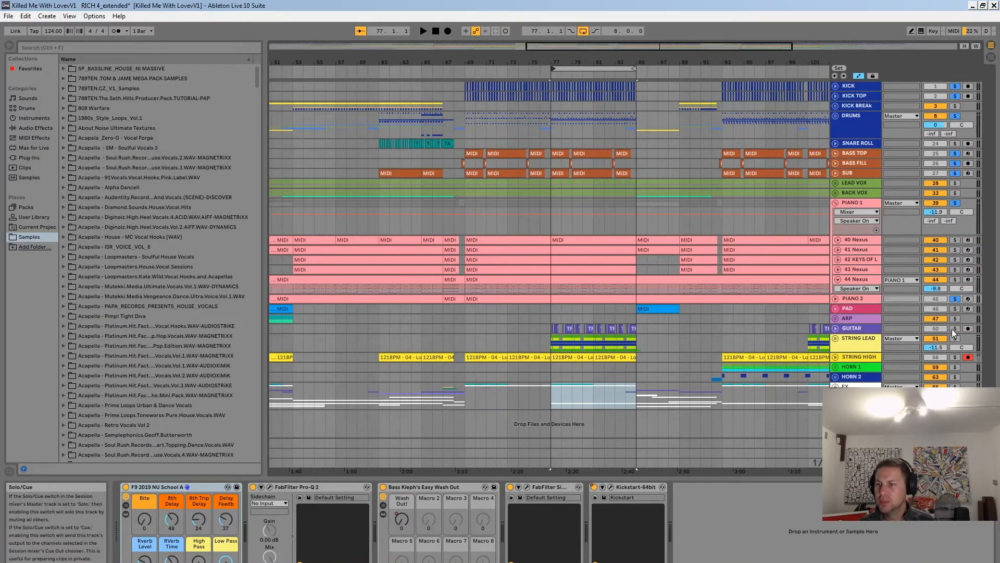
key("space")
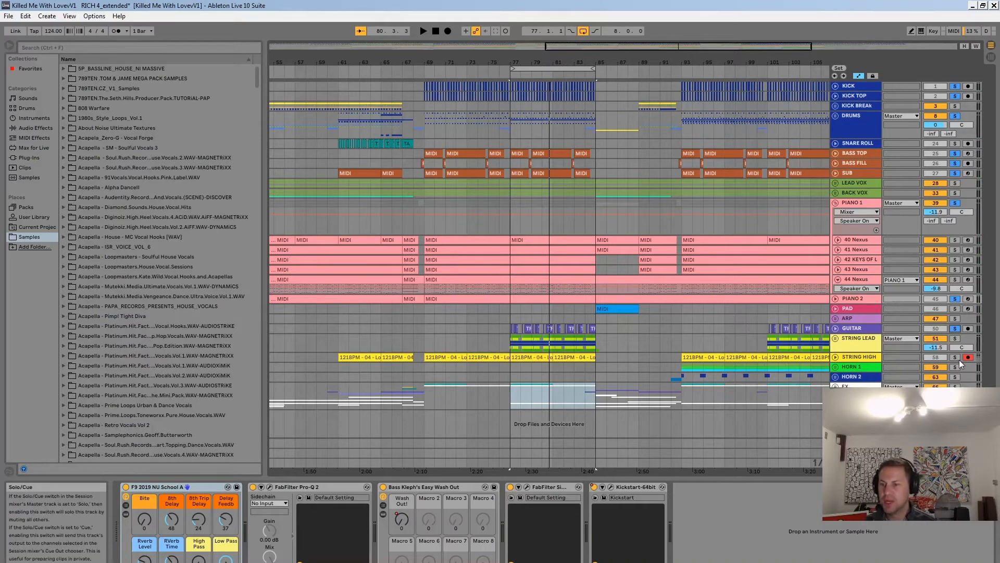
key("space")
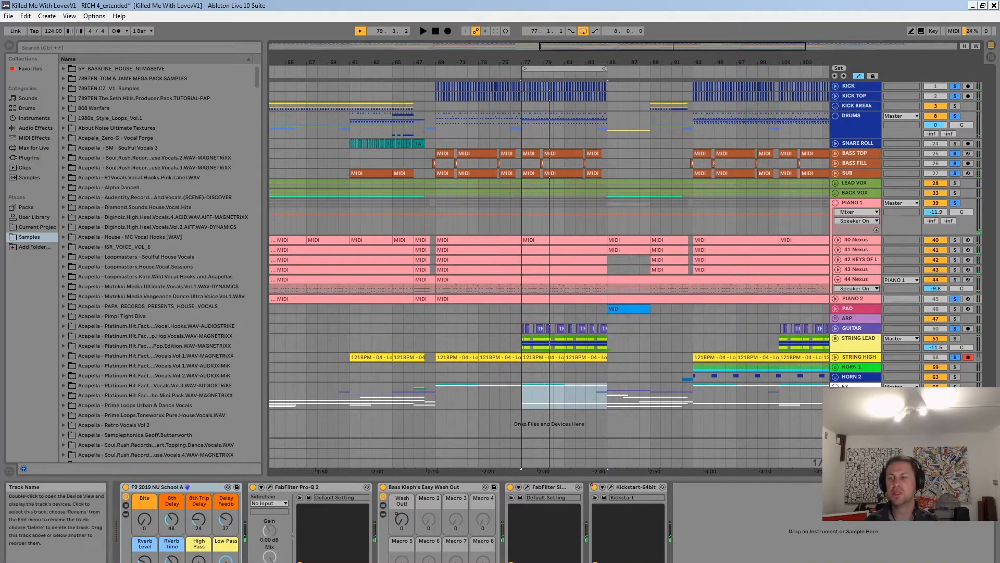
Step: Show the devices of track 68 KSHMR inside the FX group, fold the group again and play the loop
left_click(835, 387)
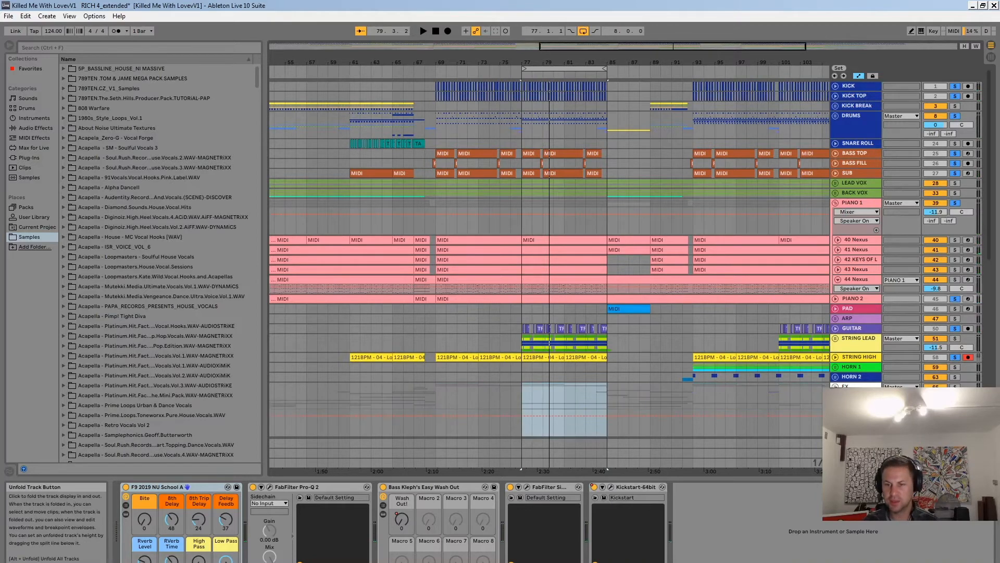
scroll(613, 363, "down", 4)
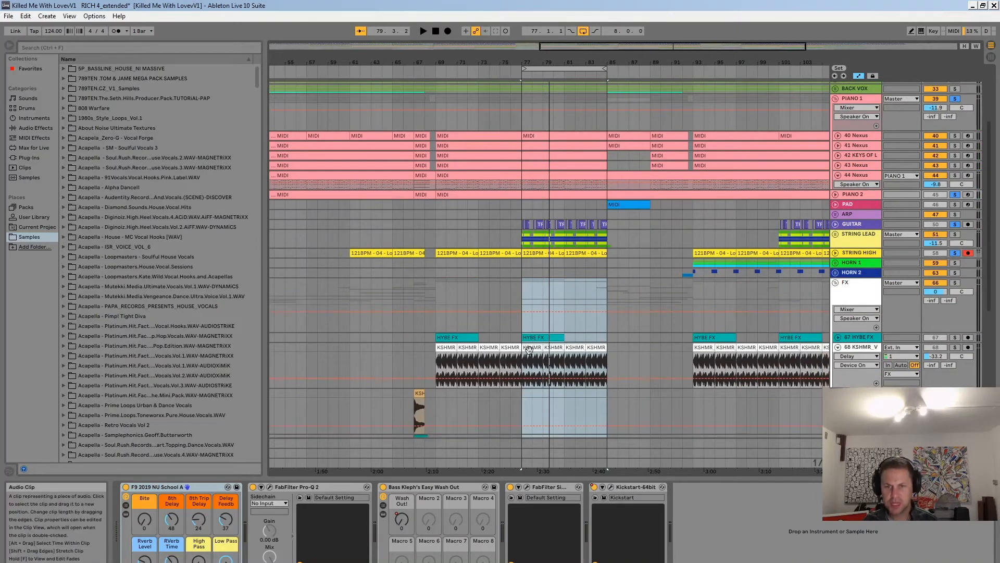
left_click(856, 353)
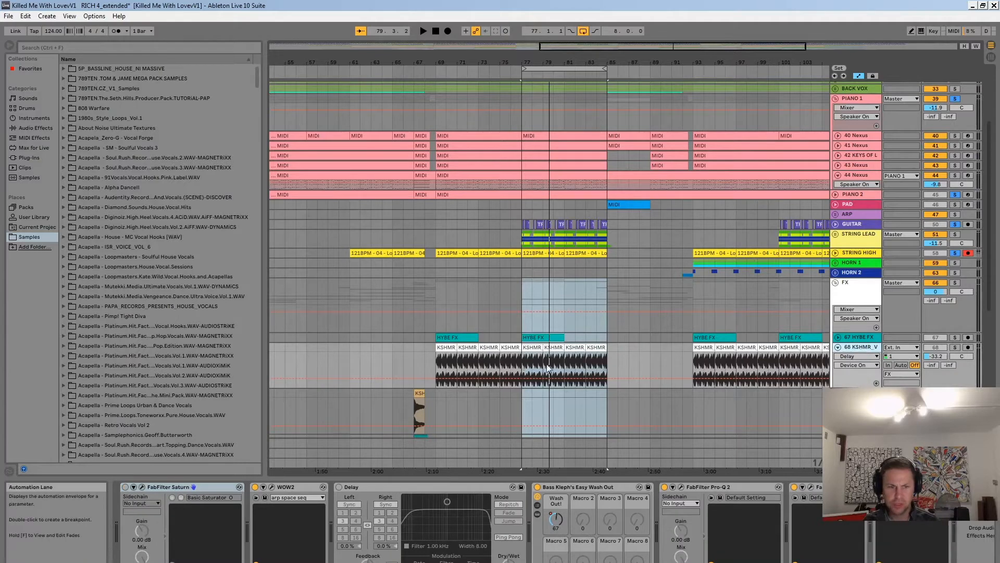
left_click(835, 282)
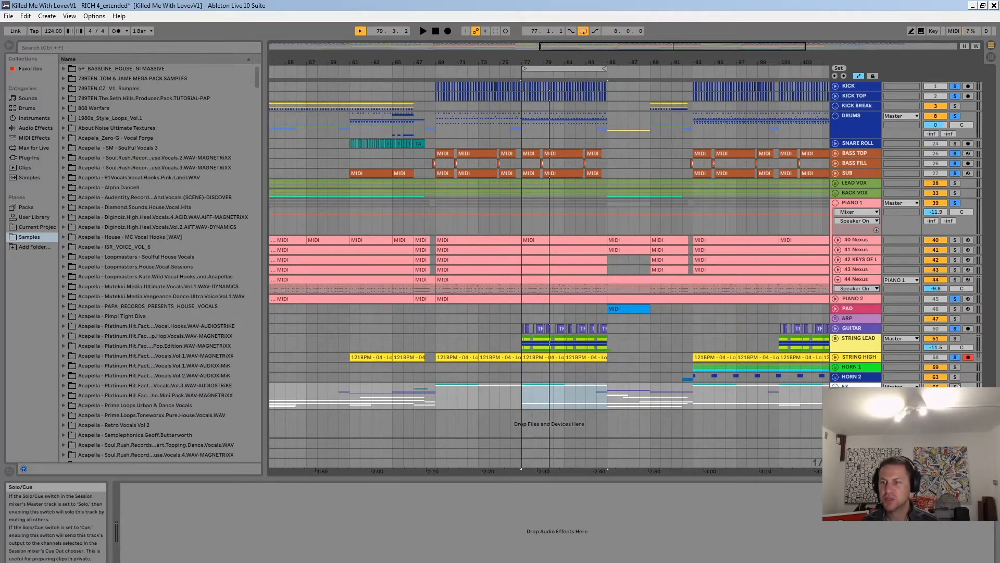
key("space")
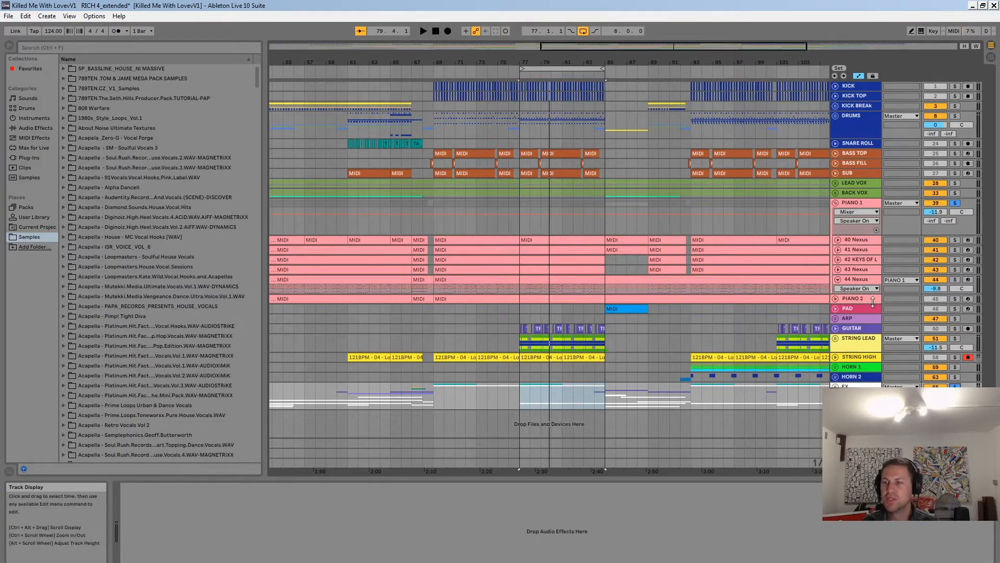
Step: Replace the piano solos with STRING LEAD alone and play it over the loop from bar 77
left_click(954, 299)
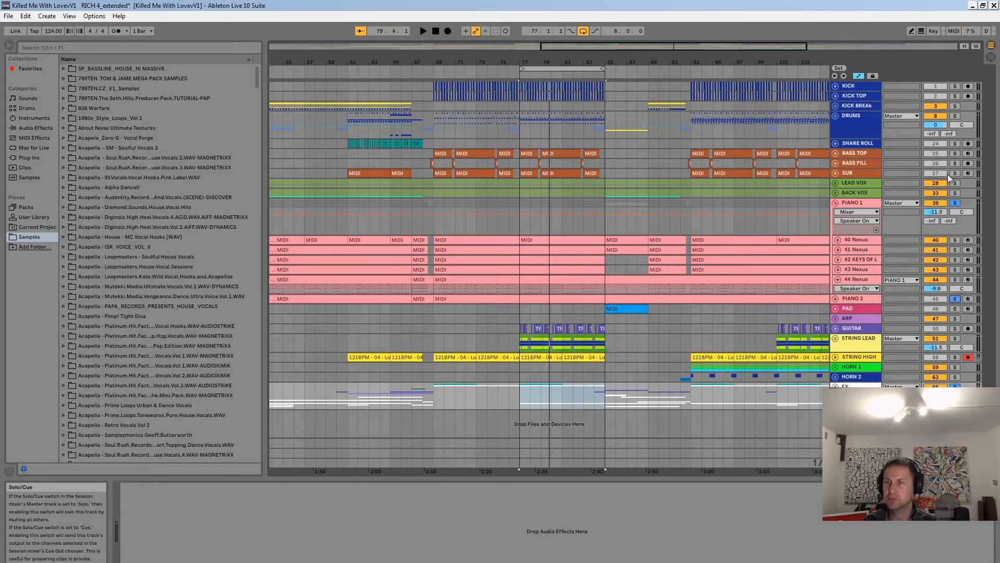
left_click(957, 367)
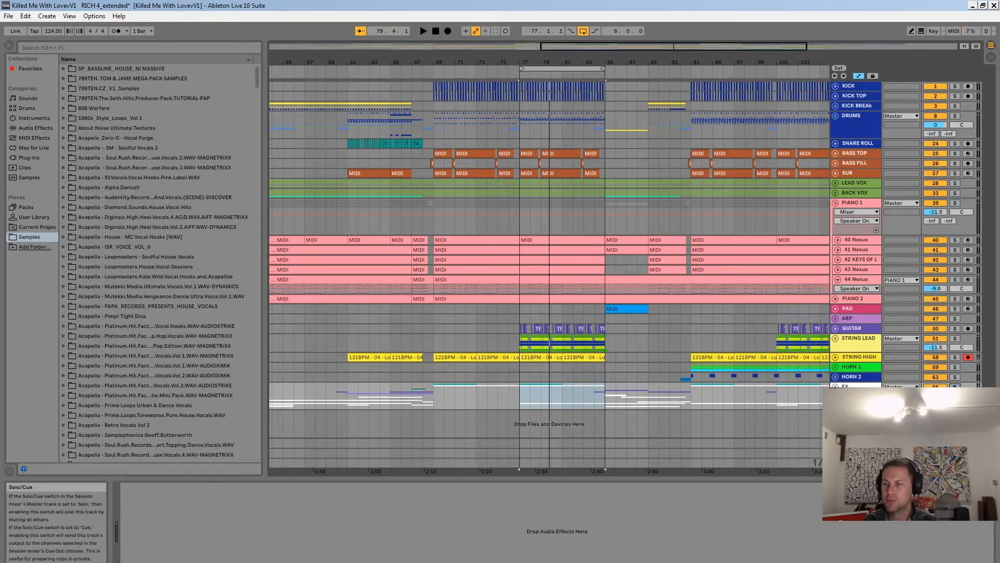
left_click(956, 367)
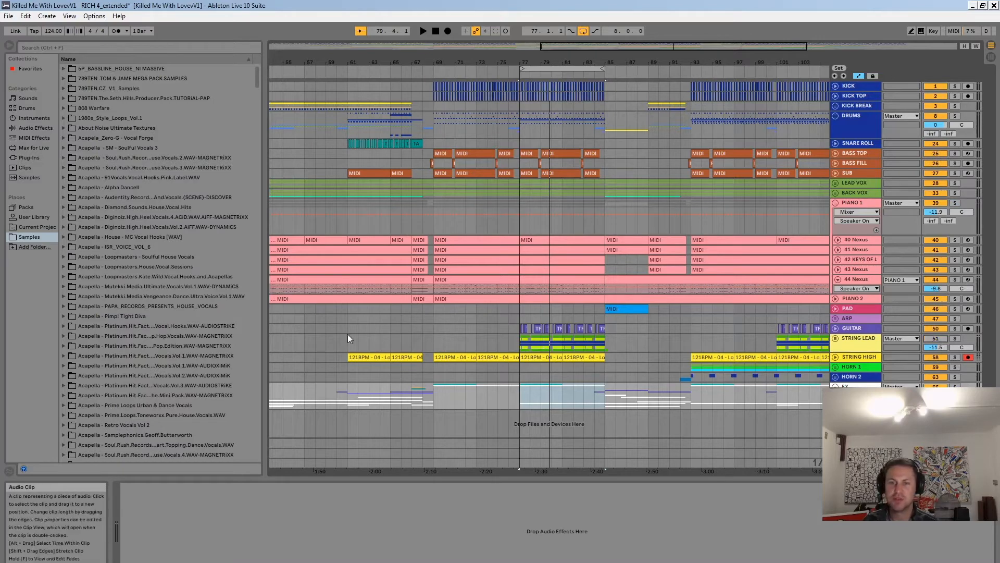
key("space")
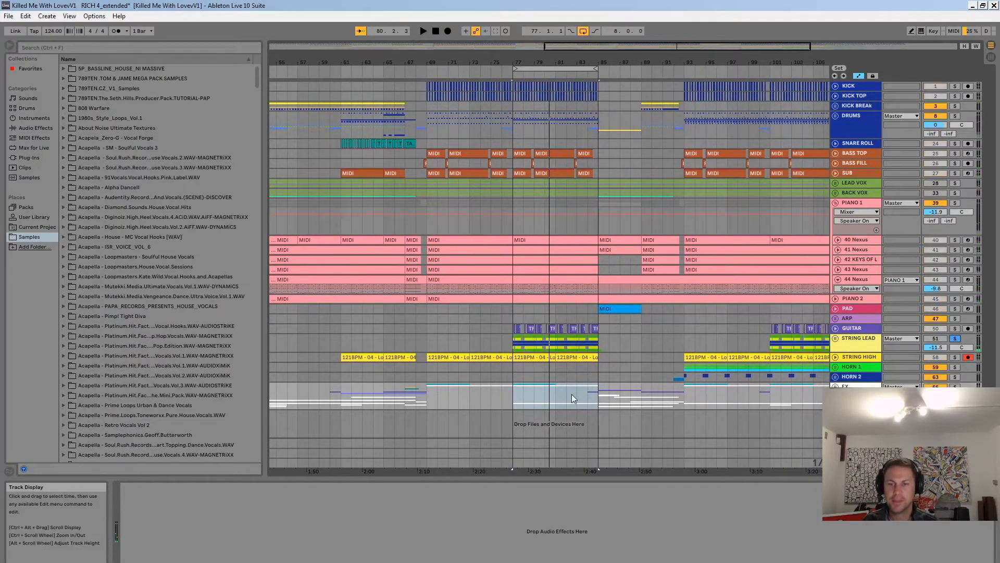
Step: Unfold the STRING LEAD group, minimize tracks 54 to 57 inside it and play the strings from bar 77
left_click(835, 339)
key("space")
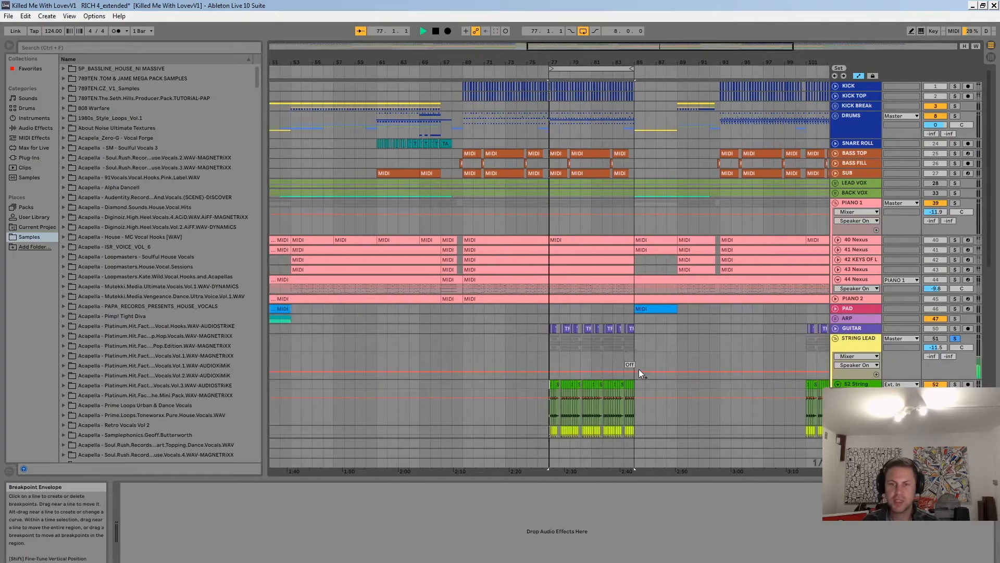
scroll(687, 371, "down", 5)
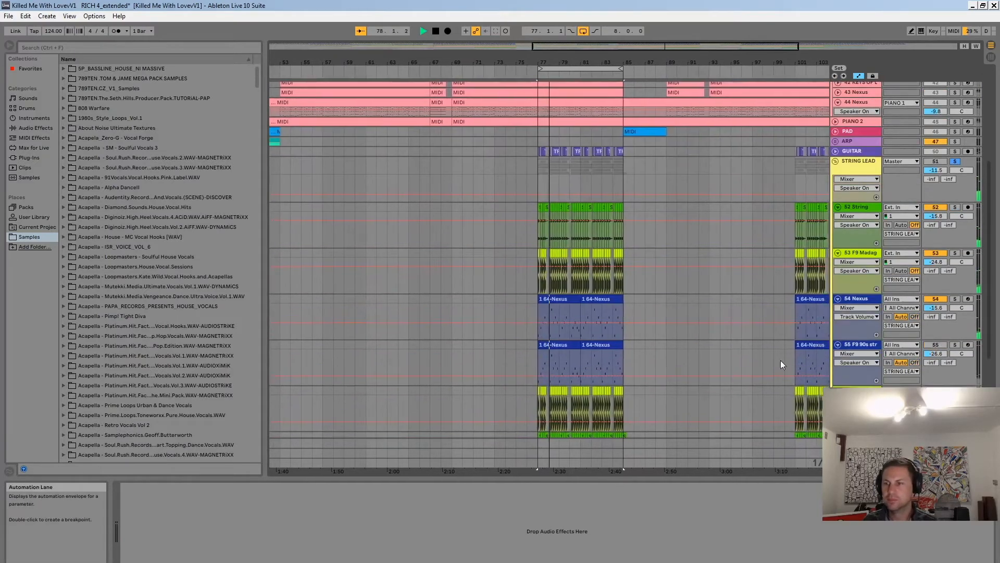
left_click(837, 344)
left_click(837, 299)
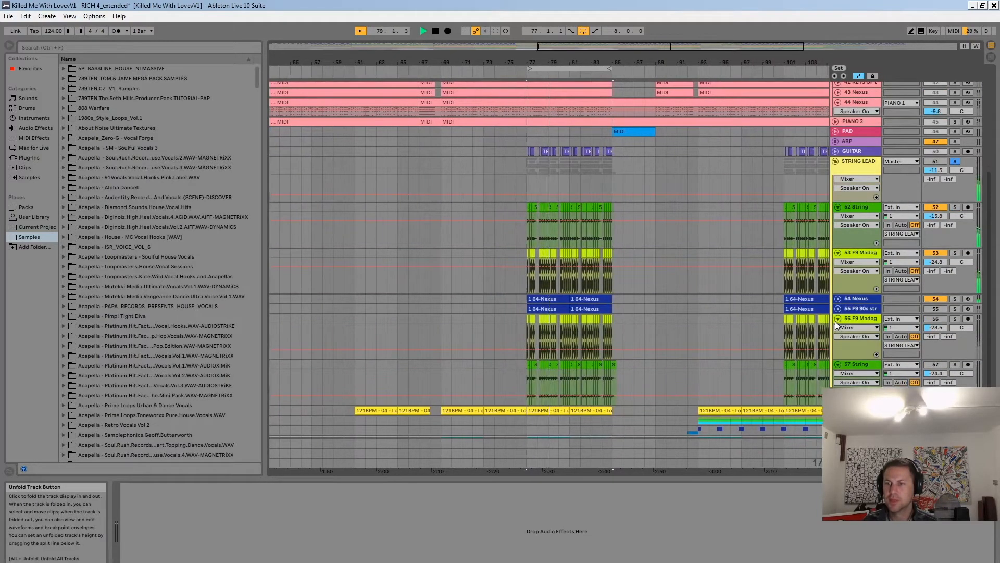
left_click(838, 329)
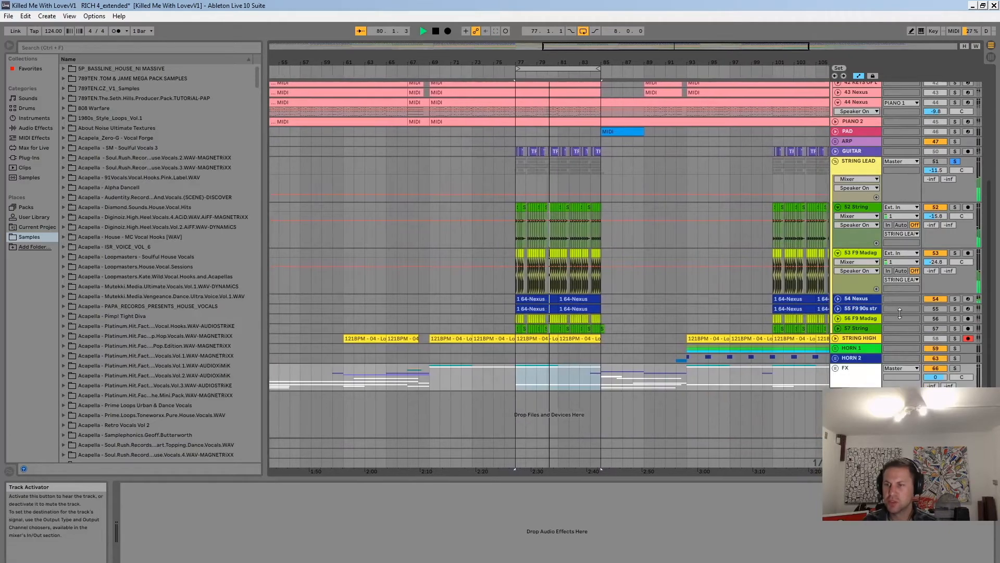
key("space")
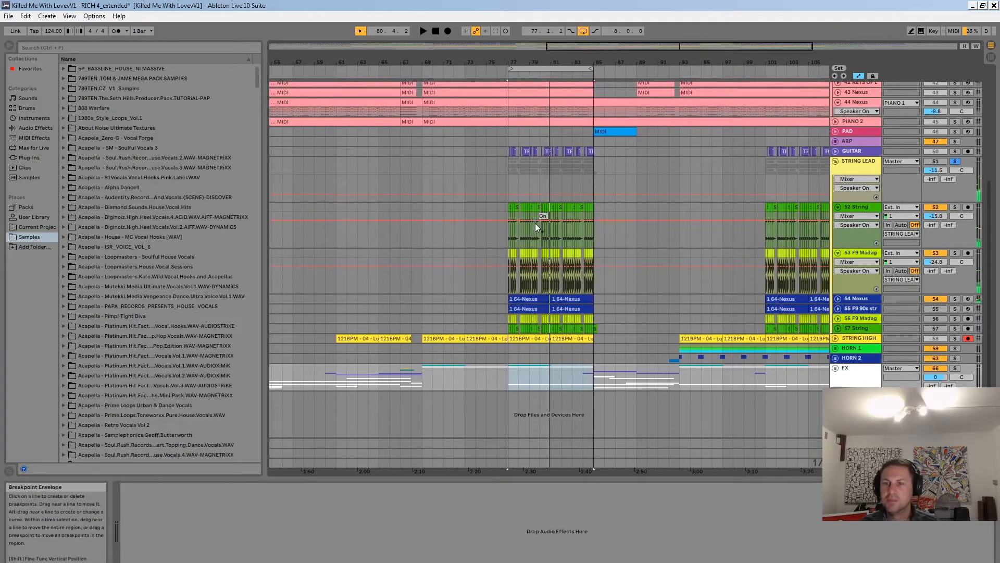
Step: Solo track 52 String inside the STRING LEAD group and audition it from bar 77
left_click_drag(521, 62, 521, 99)
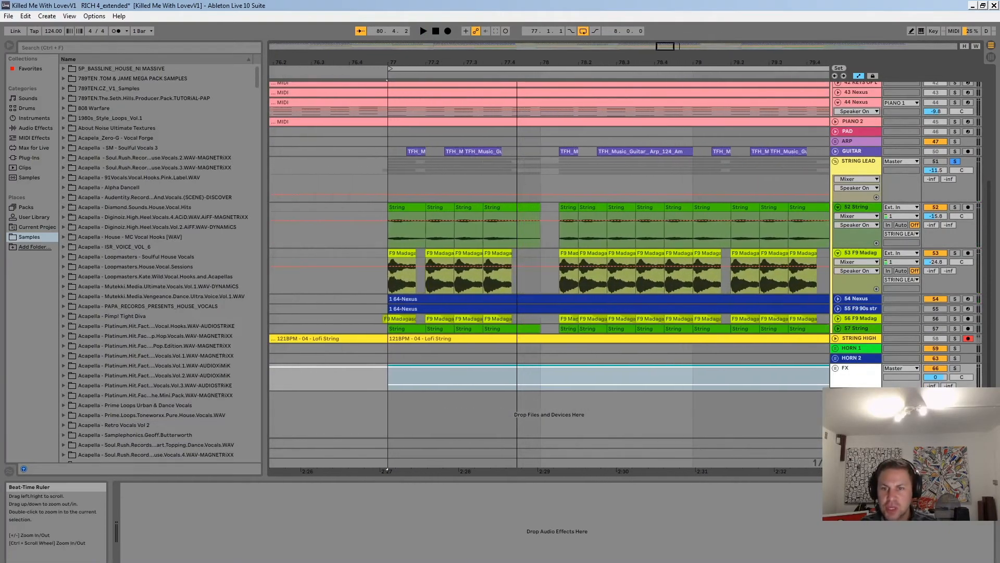
left_click(955, 207)
key("space")
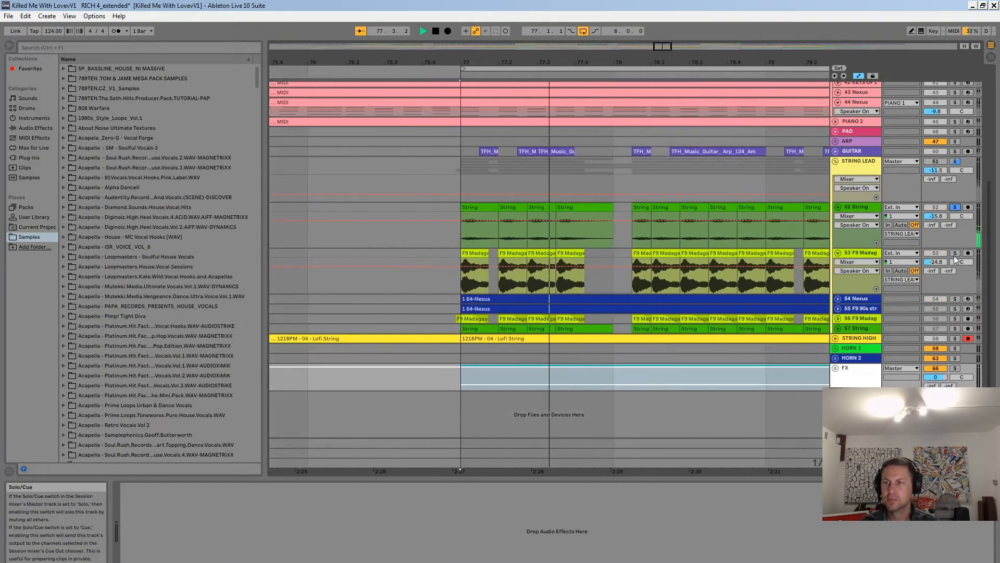
left_click(942, 160)
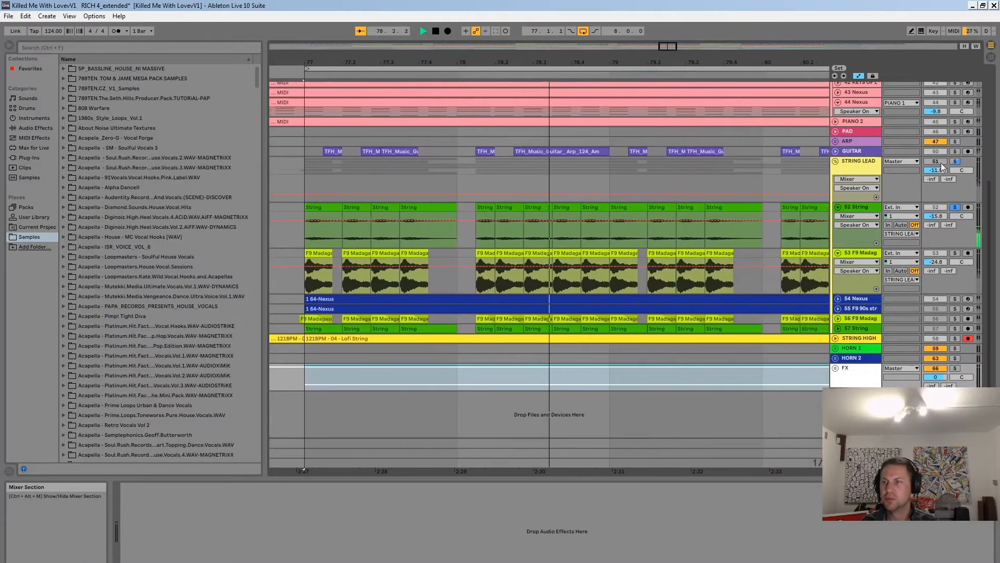
key("space")
Step: Switch the solo to track 53 F9 Madag and audition it from bar 77
left_click(955, 253)
key("space")
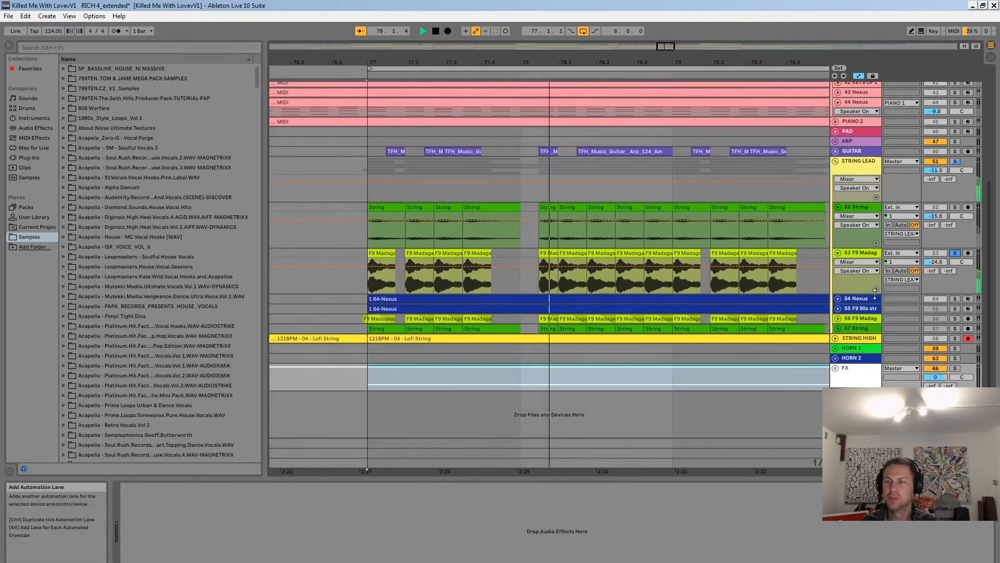
key("space")
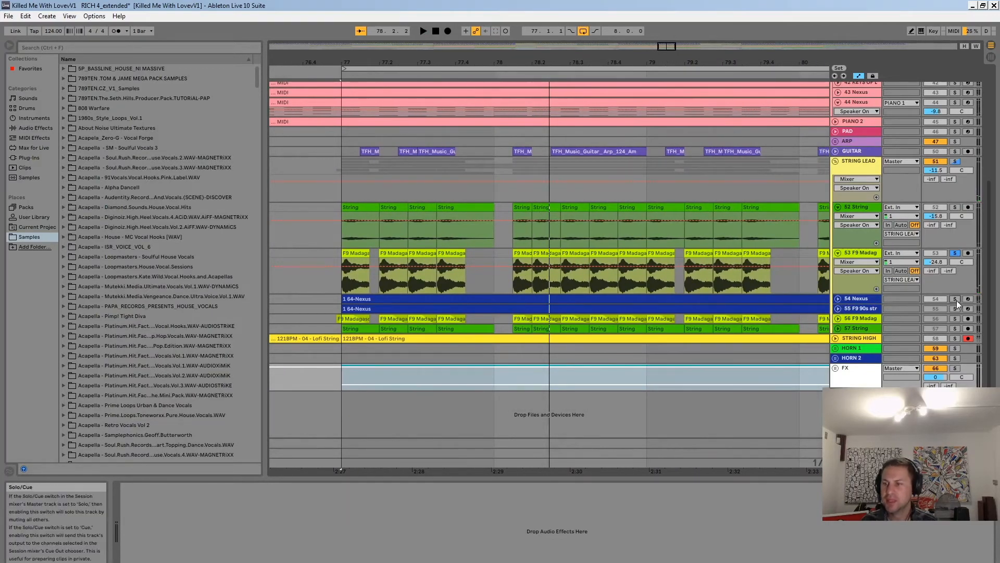
Step: Audition track 54 Nexus soloed from bar 77 and show its devices
key("space")
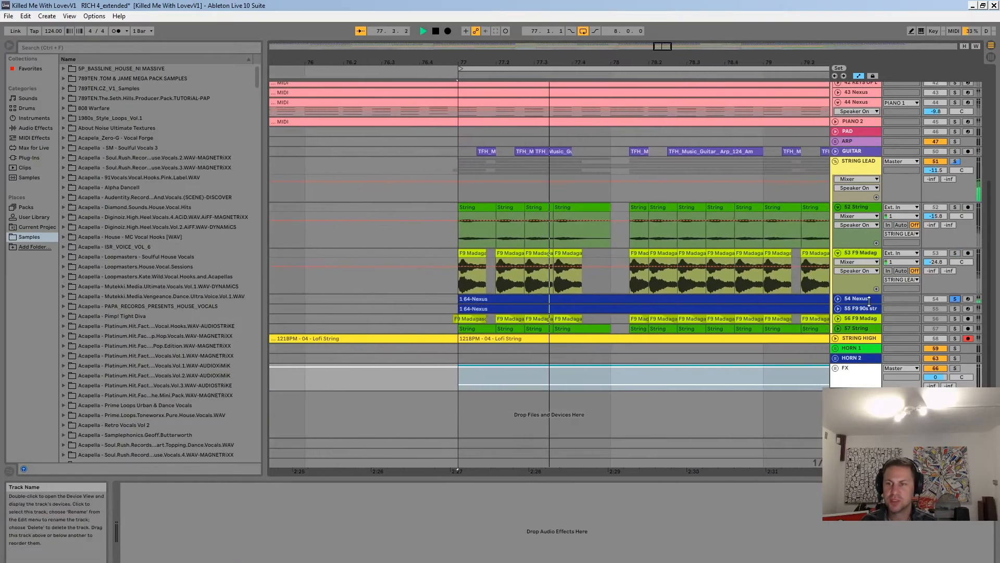
left_click(868, 300)
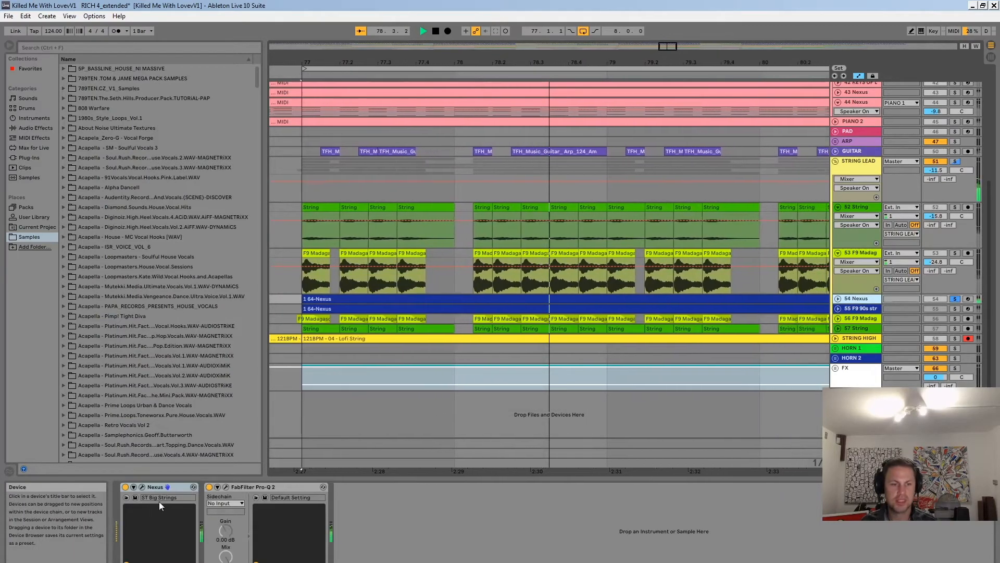
key("space")
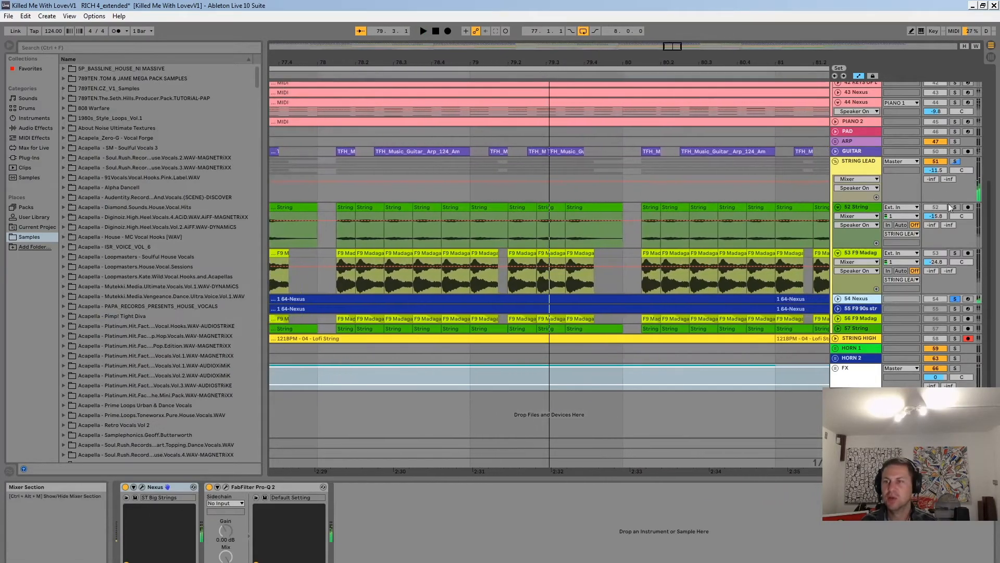
Step: Solo the whole STRING LEAD group instead of 54 Nexus, play it from bar 77 and show the group's devices
left_click(957, 161)
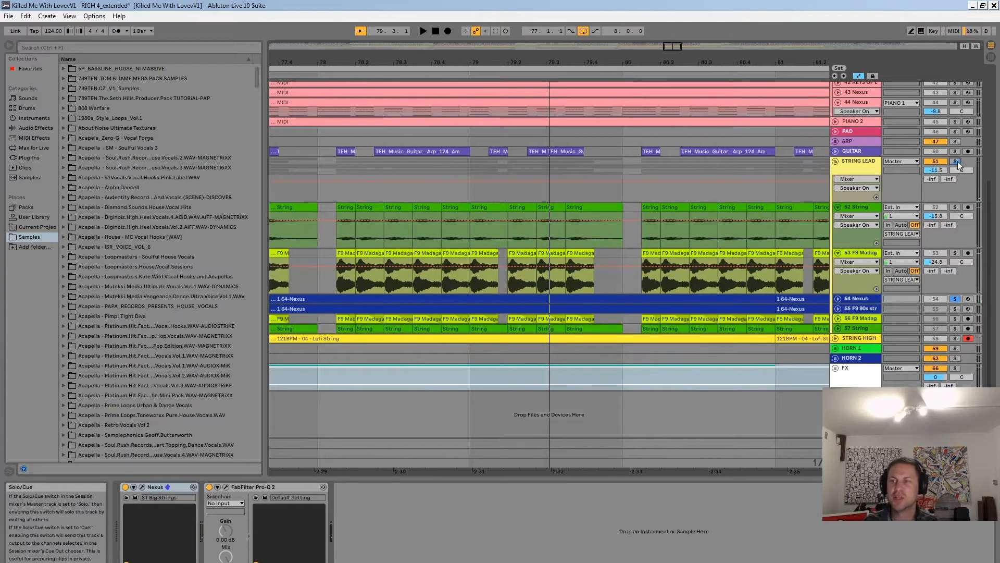
left_click_drag(595, 74, 556, 93)
key("space")
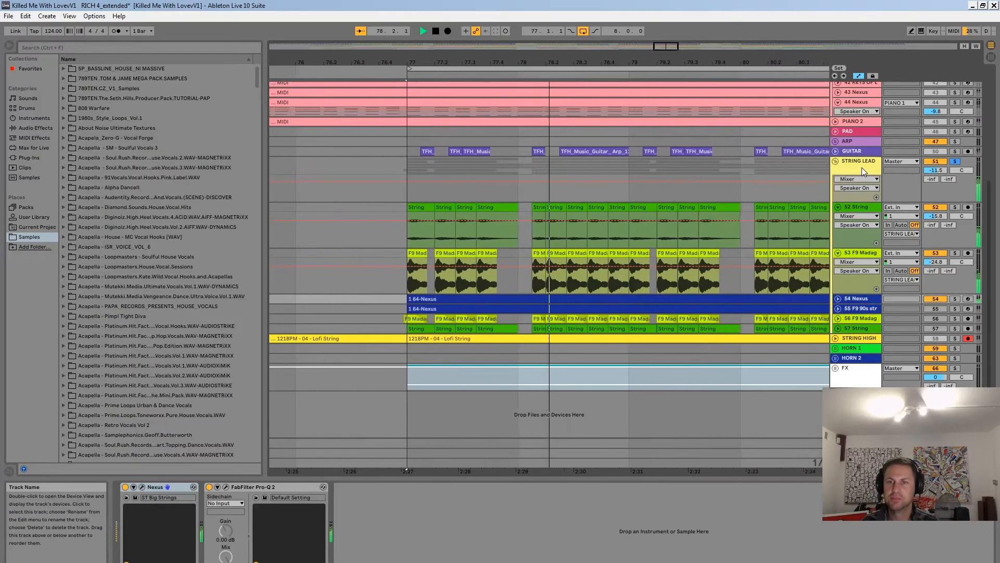
key("space")
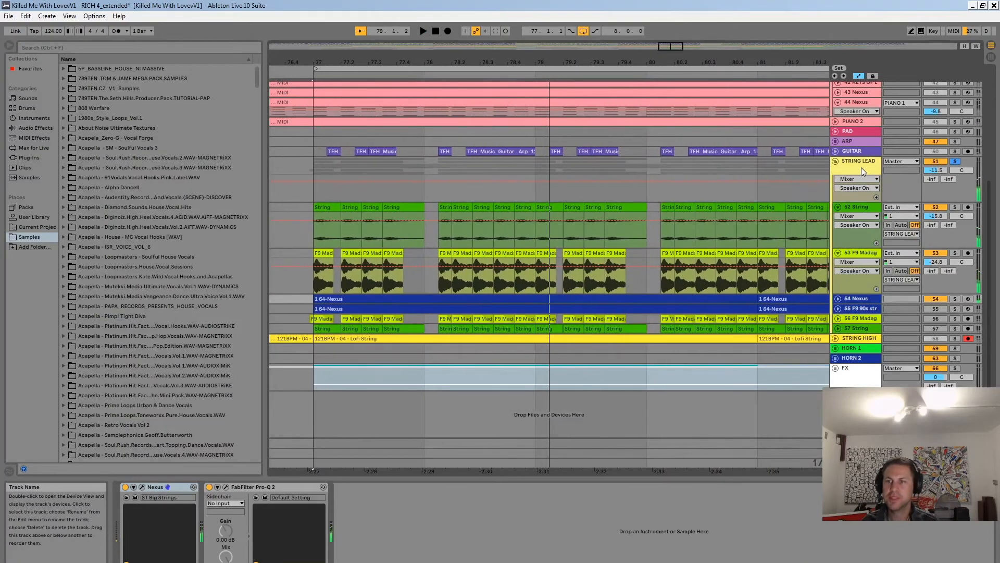
left_click(861, 167)
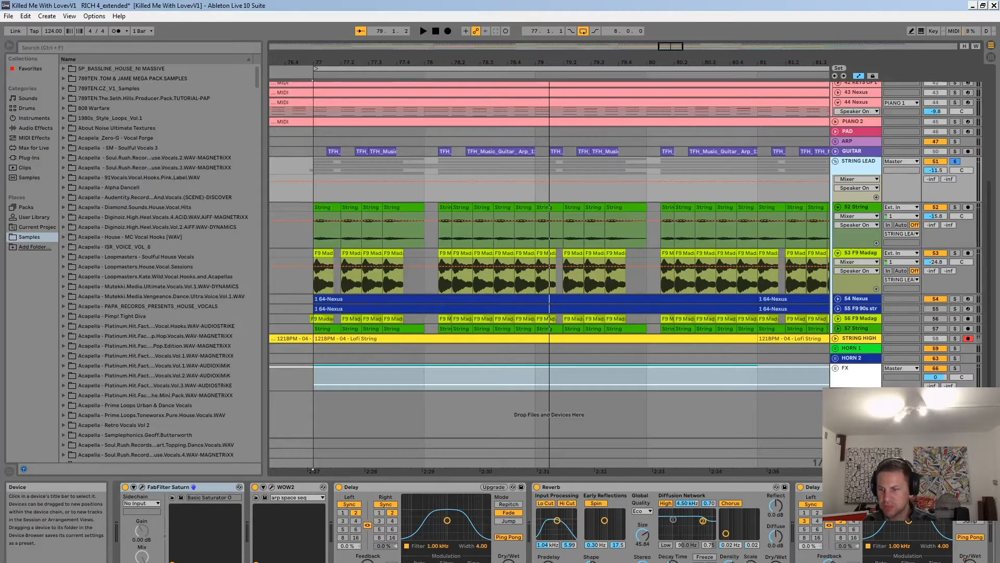
Step: Clear the STRING LEAD solo and play the full mix over the loop from bar 77
left_click_drag(909, 562, 774, 317)
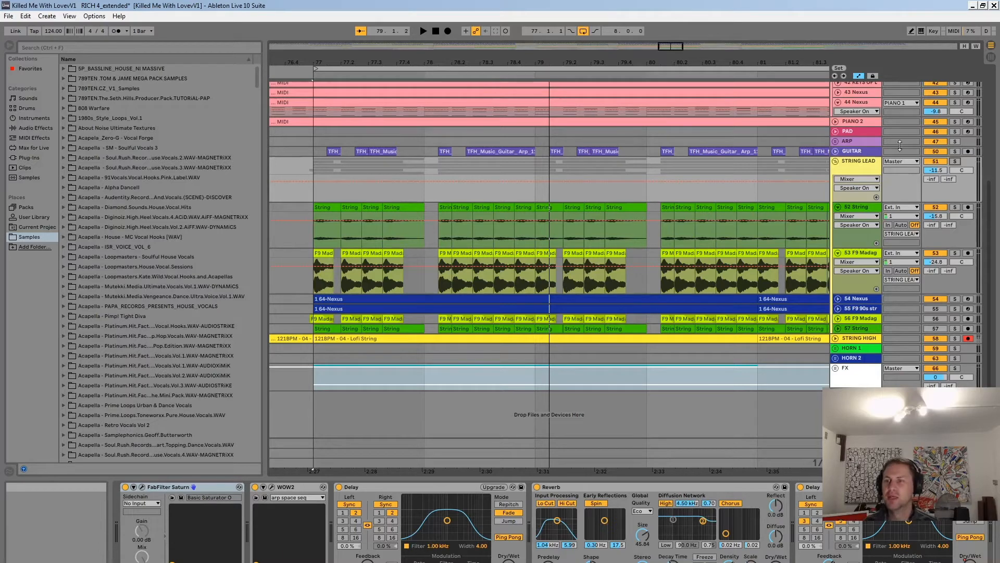
key("space")
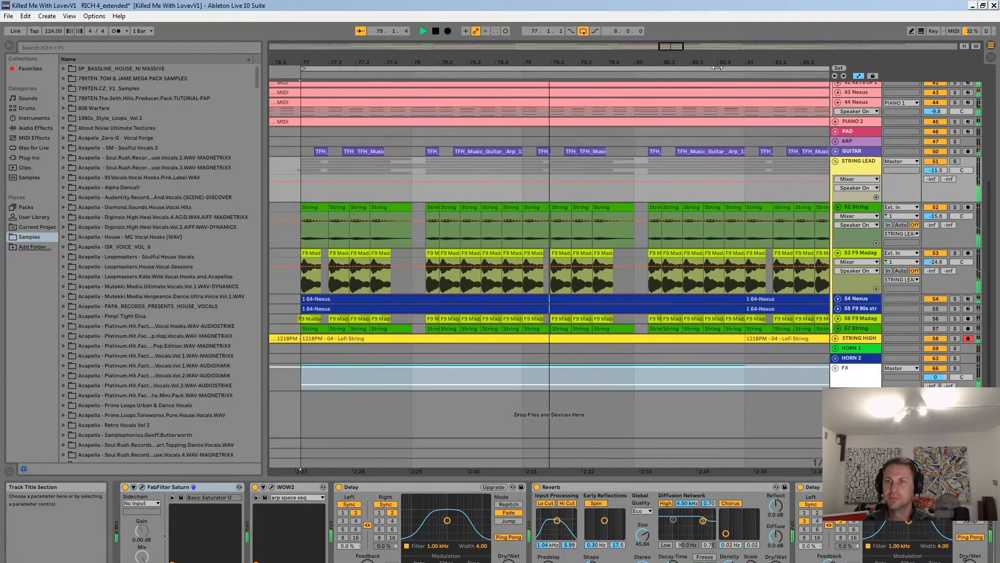
left_click_drag(715, 62, 714, 39)
left_click_drag(732, 65, 625, 53)
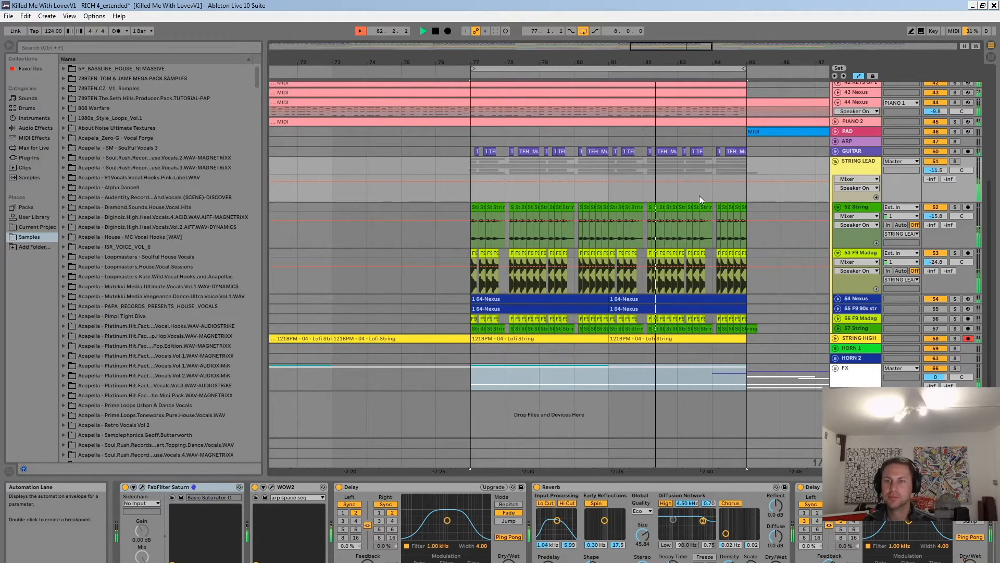
key("space")
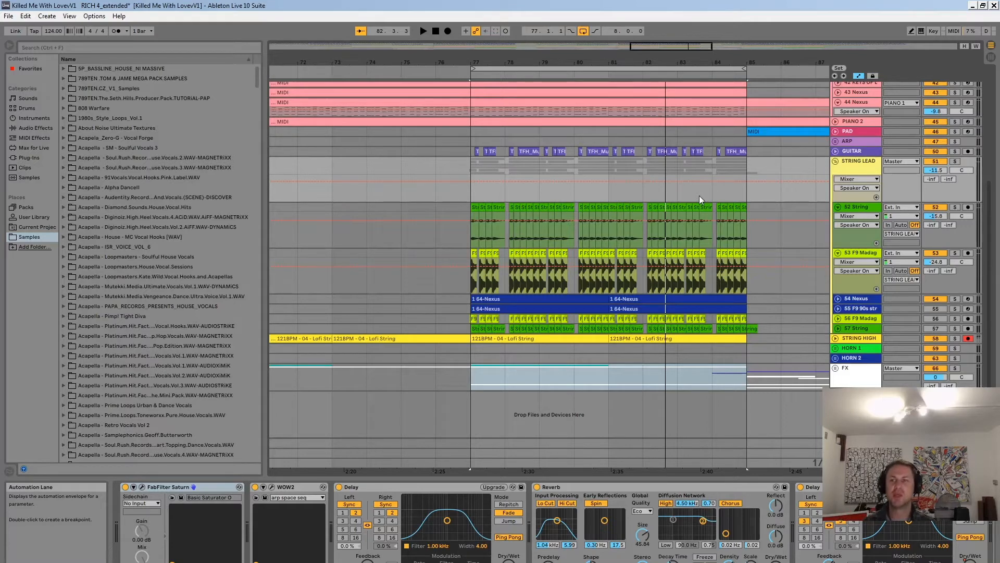
Step: Fold the STRING LEAD and PIANO 1 groups and extend the loop to 16 bars starting at bar 69
left_click(834, 161)
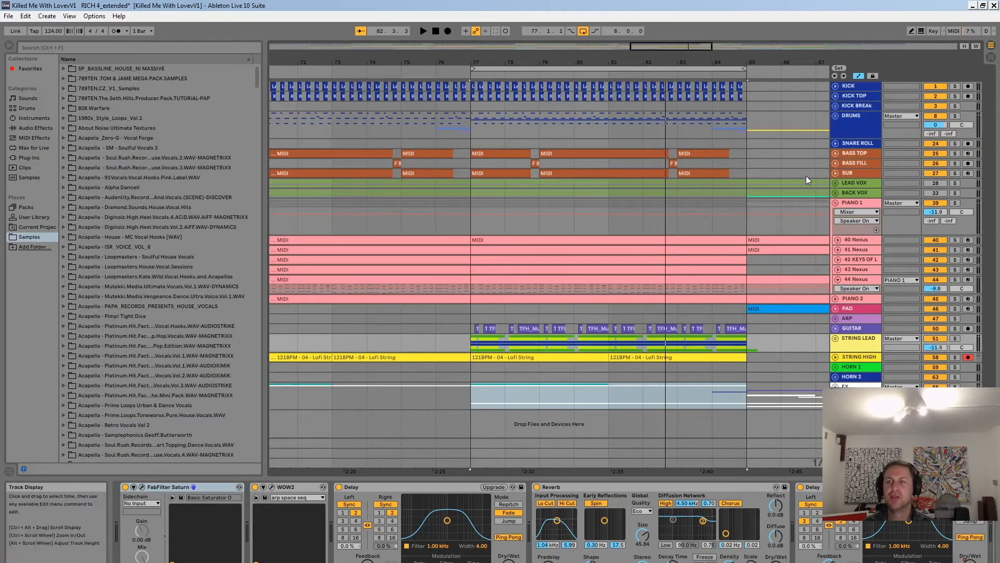
left_click(836, 202)
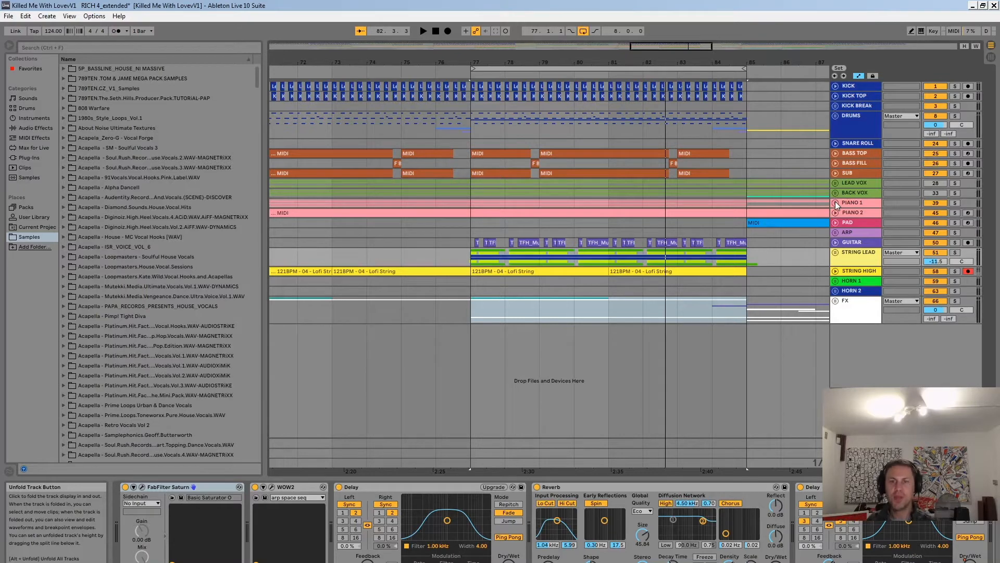
left_click_drag(598, 72, 516, 73)
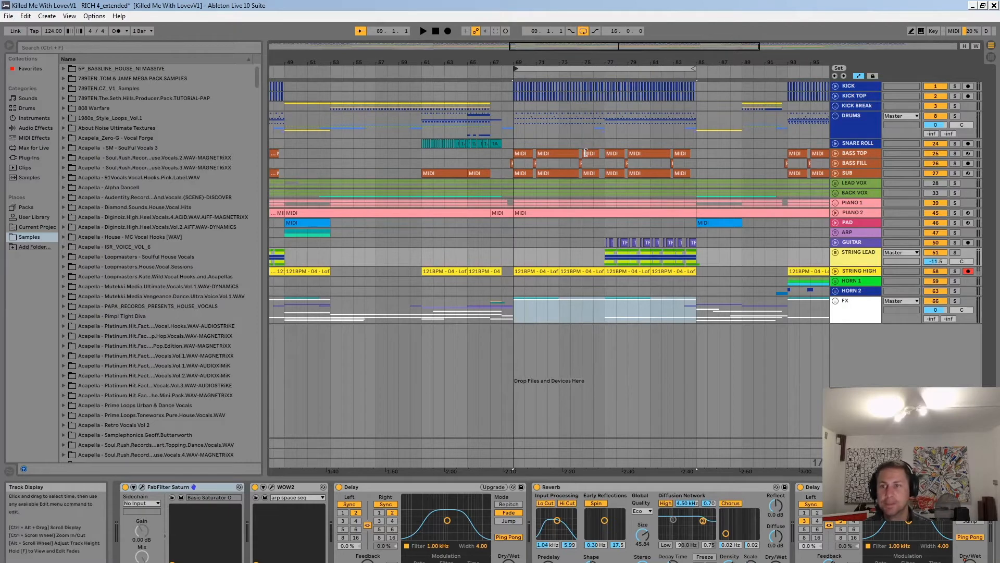
Step: Solo the LEAD VOX group, play it from bar 69 and unfold it to inspect tracks 29 LD and 32 ADLIB
left_click(955, 183)
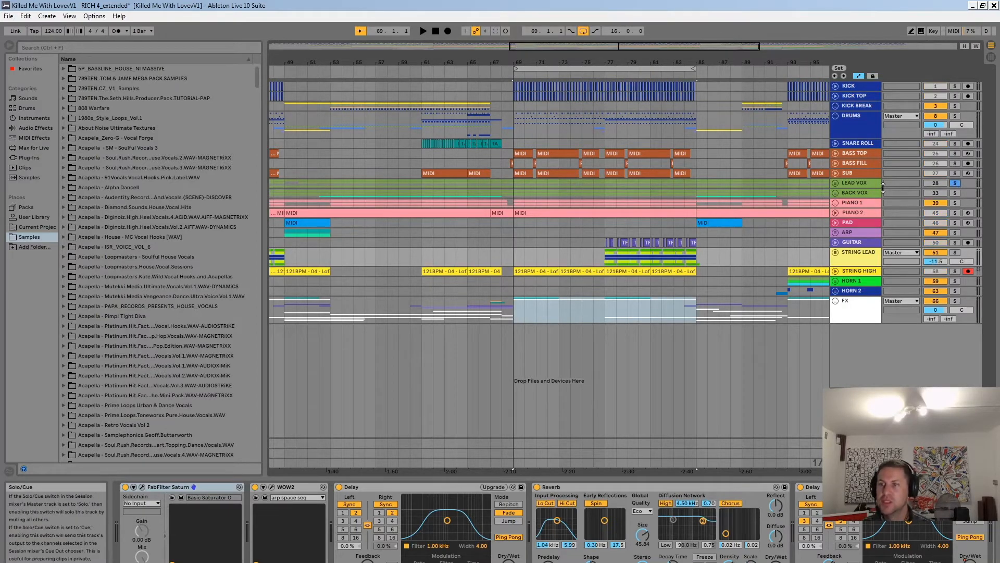
key("space")
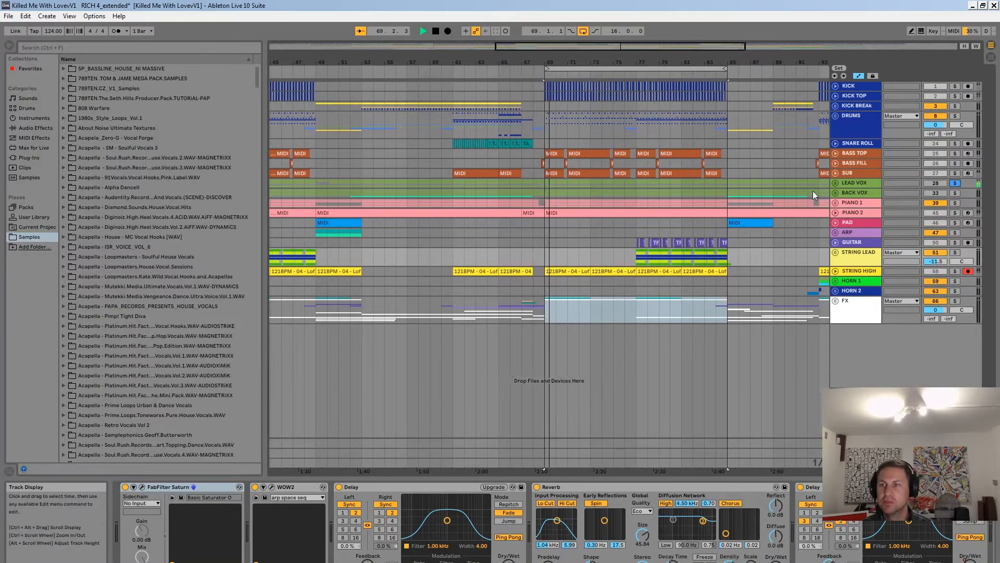
left_click(834, 183)
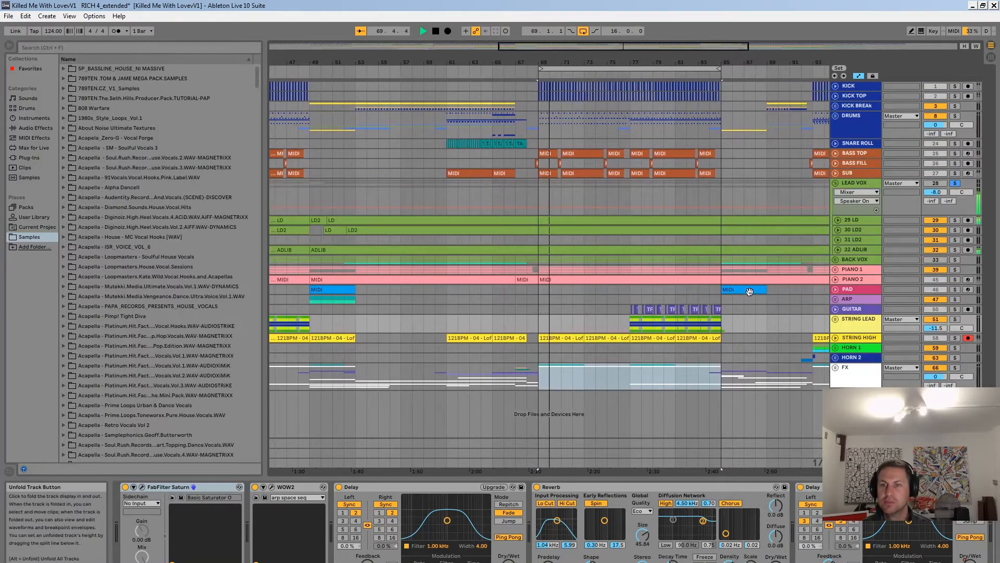
left_click(866, 220)
left_click(862, 248)
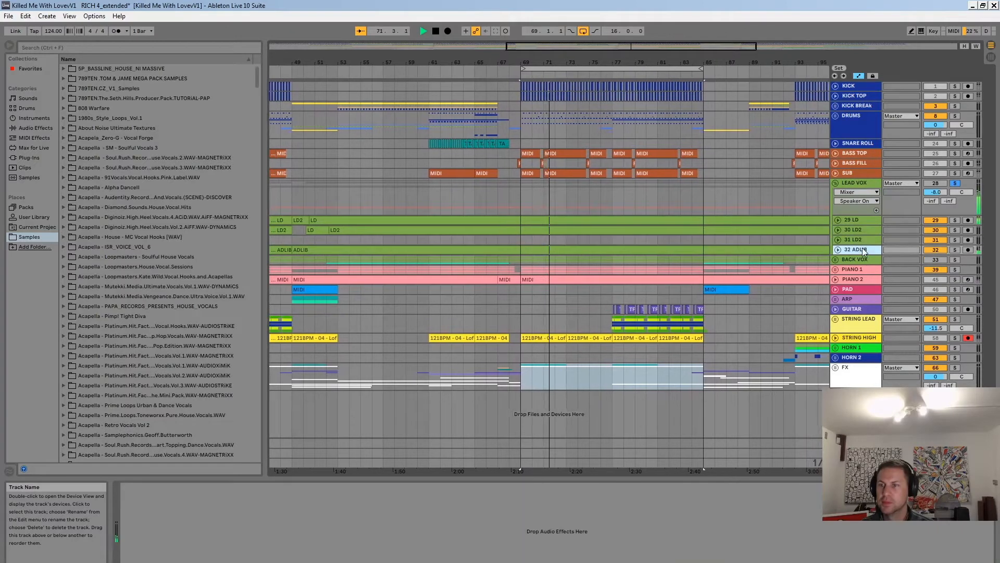
Step: Solo track 29 LD during playback, unfold its waveform and show the devices of the LEAD VOX group
left_click(954, 220)
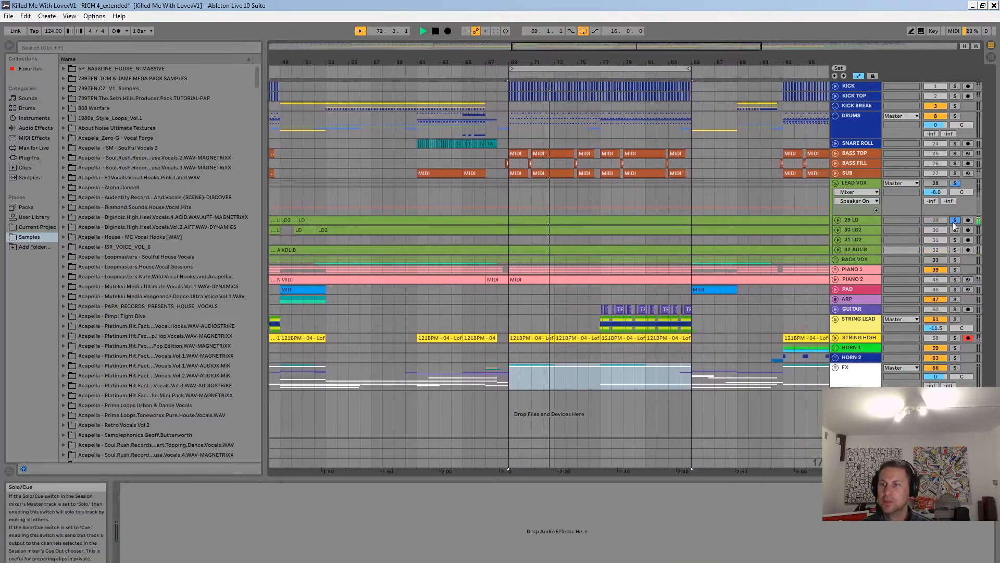
left_click(838, 220)
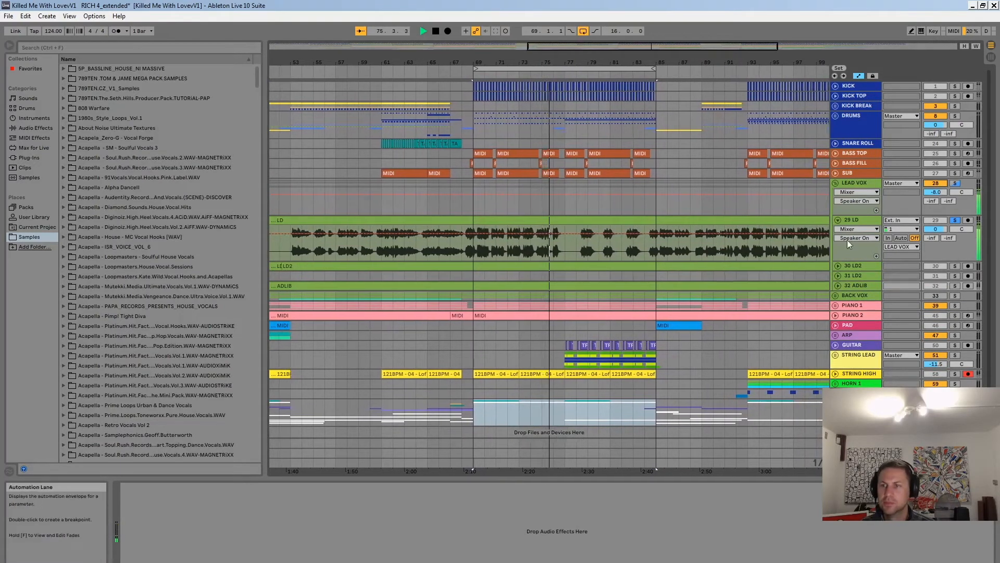
left_click(861, 186)
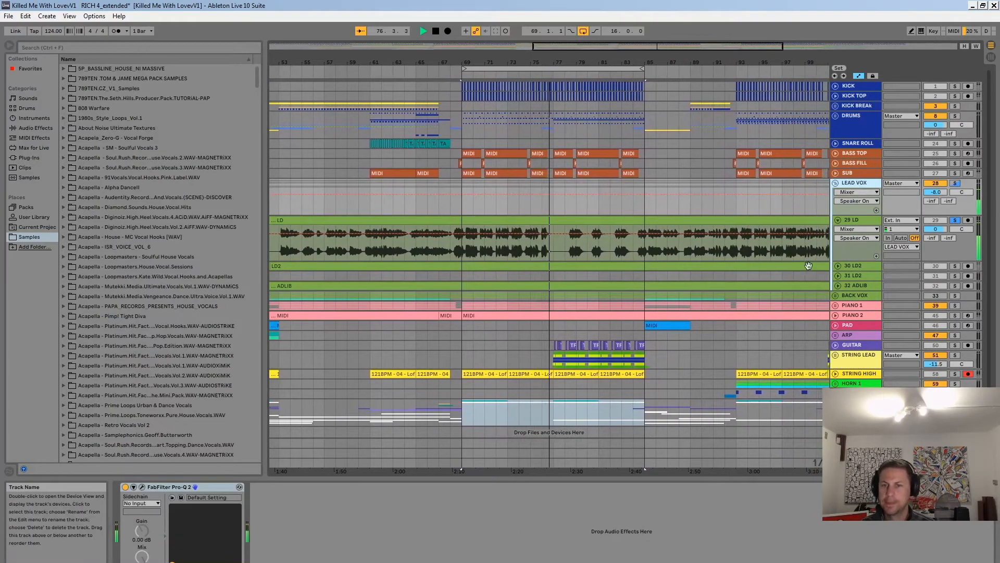
key("space")
Step: Unfold track 32 ADLIB, play it soloed together with 29 LD from bar 69, and remove the 29 LD solo
left_click(837, 285)
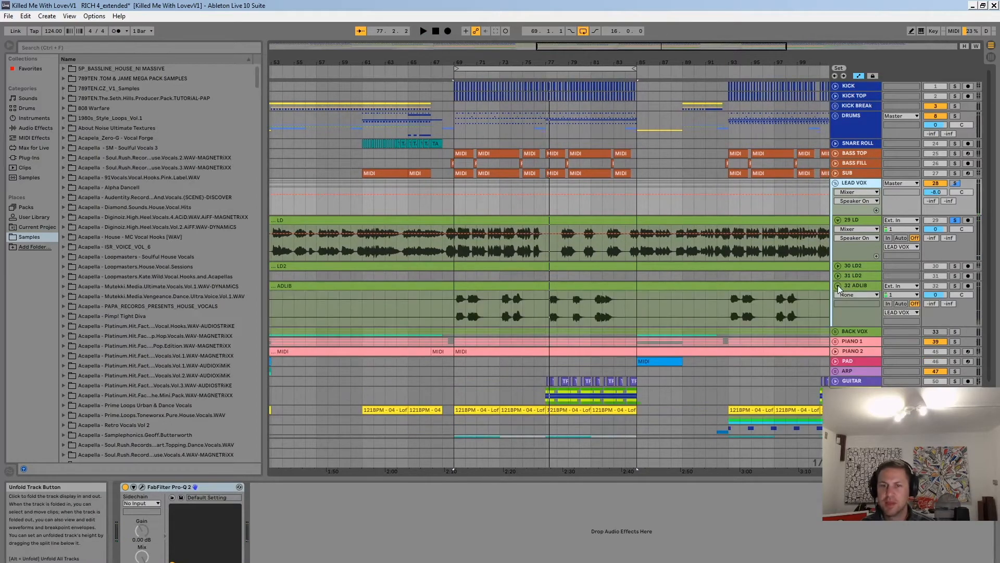
left_click(955, 286)
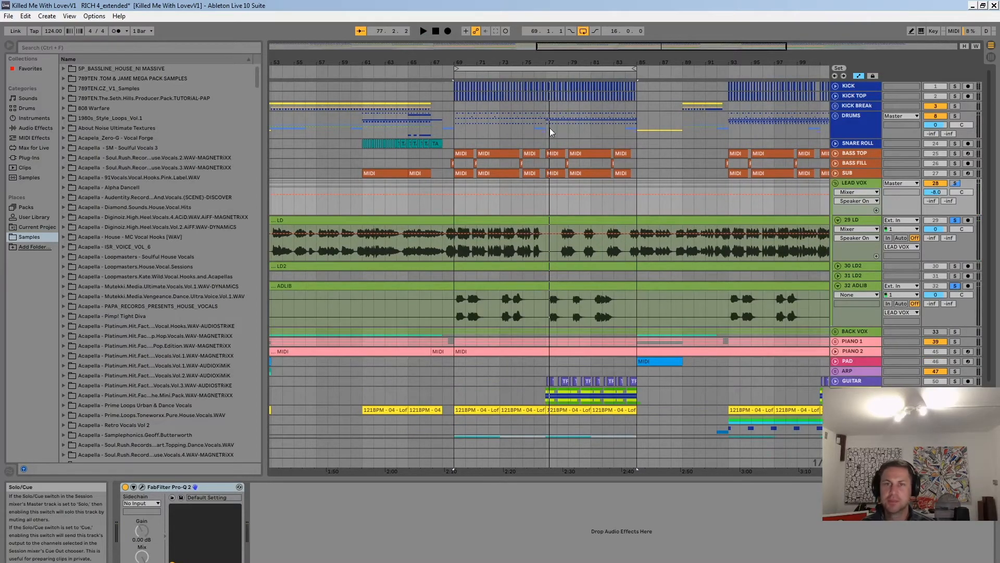
key("space")
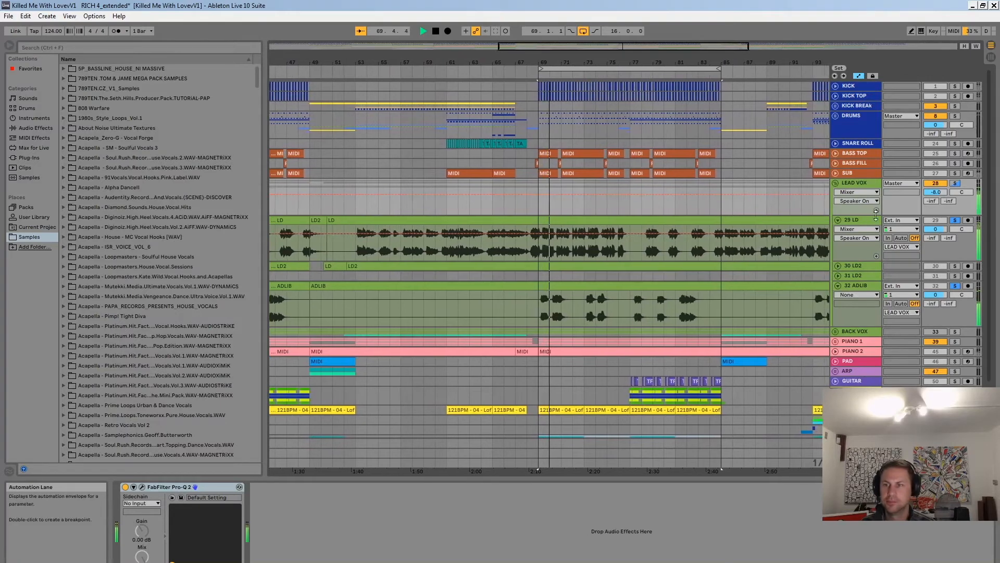
left_click(955, 221)
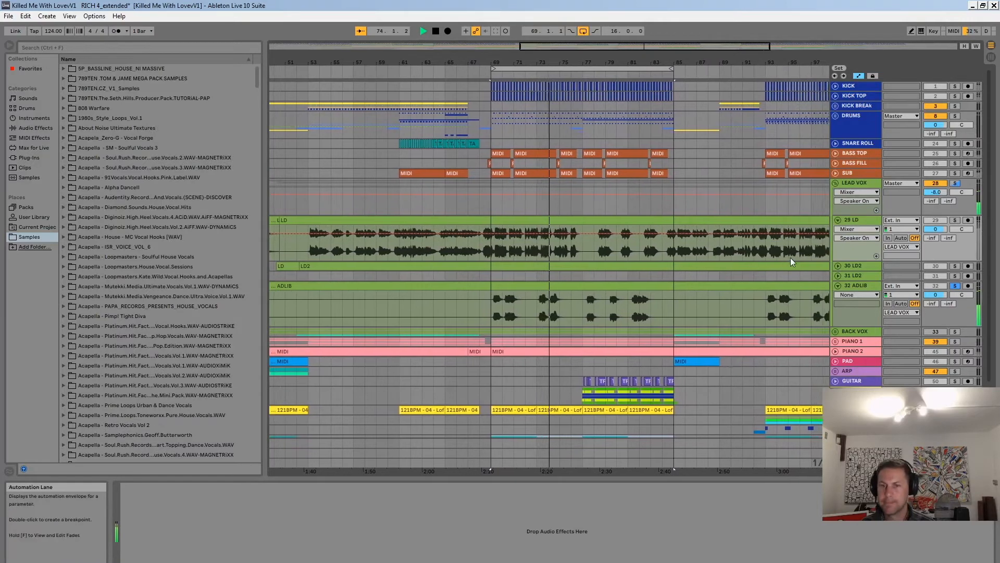
Step: Stop playback, show the devices of the LEAD VOX group, and fold tracks 29 LD and 32 ADLIB together with the group
key("space")
left_click(864, 184)
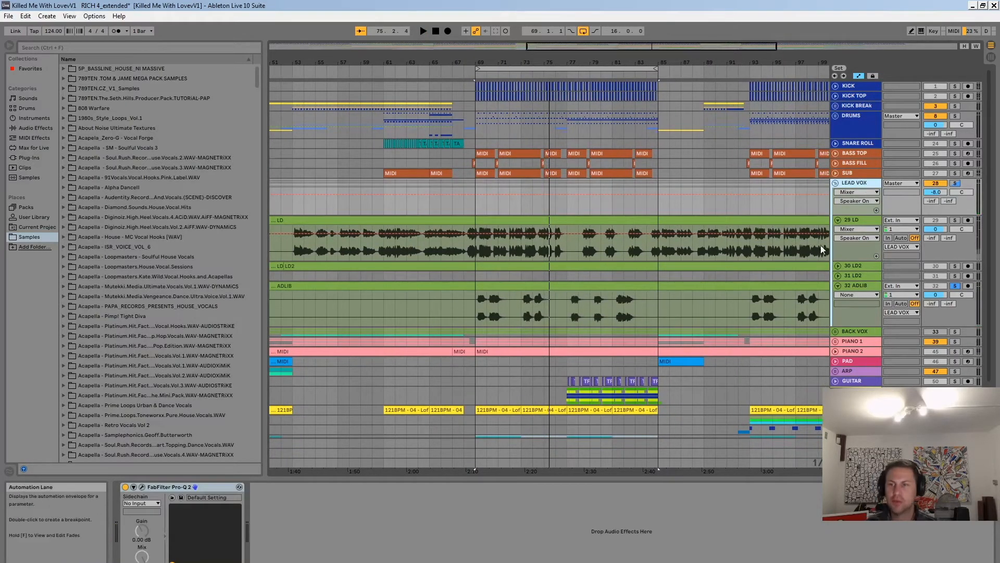
left_click(838, 220)
left_click(837, 250)
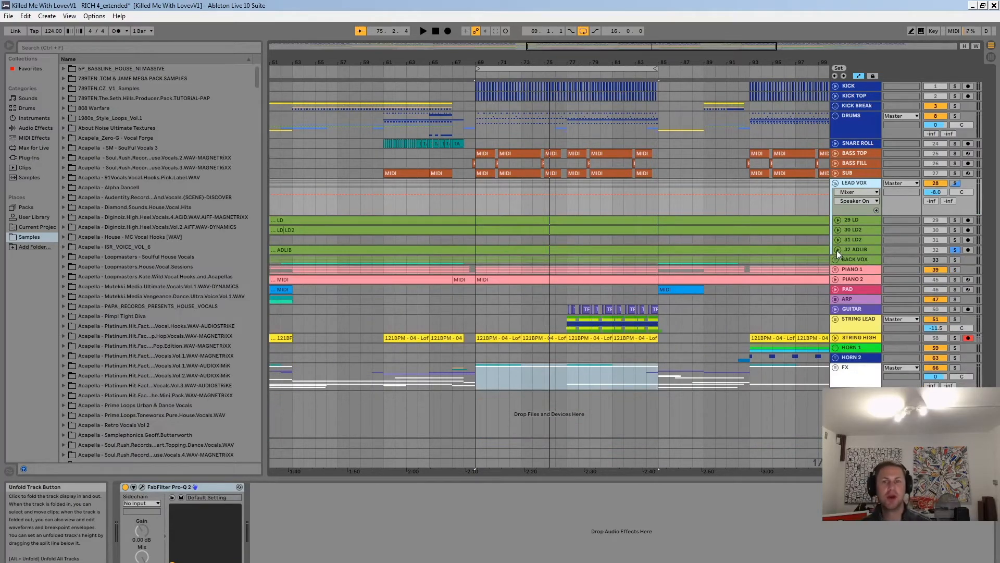
left_click(836, 183)
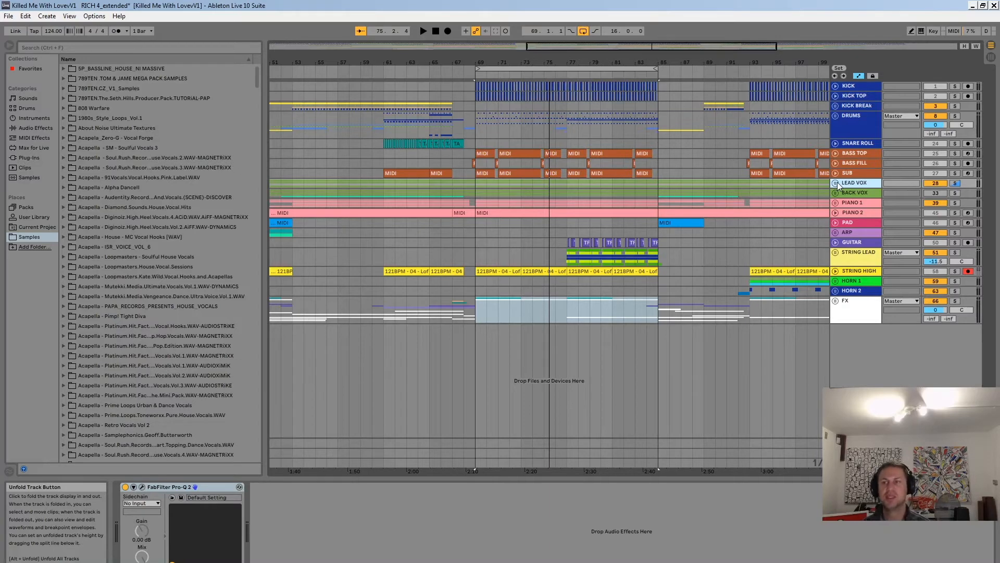
Step: Unfold the LEAD VOX group and check the device chains of tracks 29 LD, 31 LD2 and 32 ADLIB and of the group itself
left_click(854, 192)
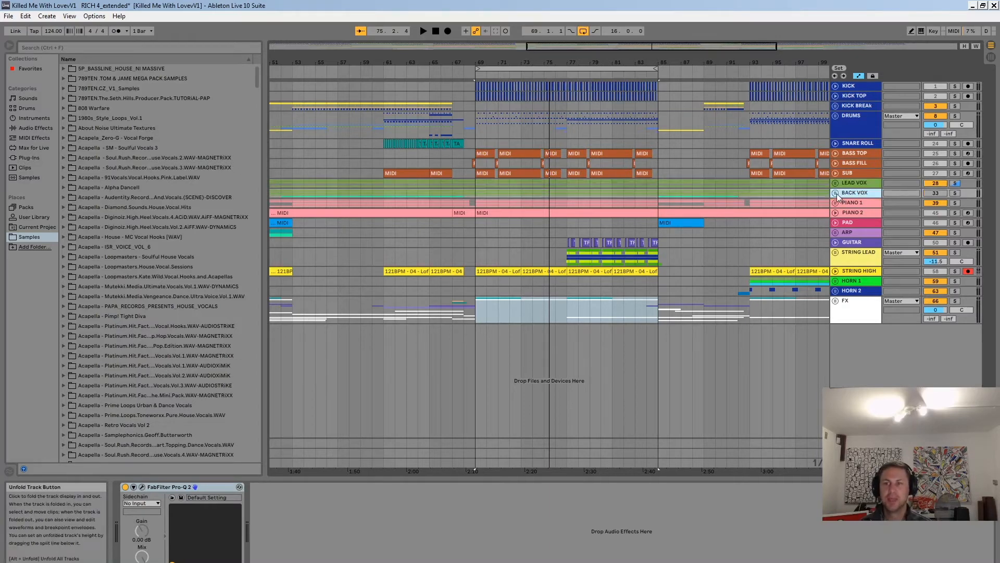
left_click(835, 183)
left_click(854, 219)
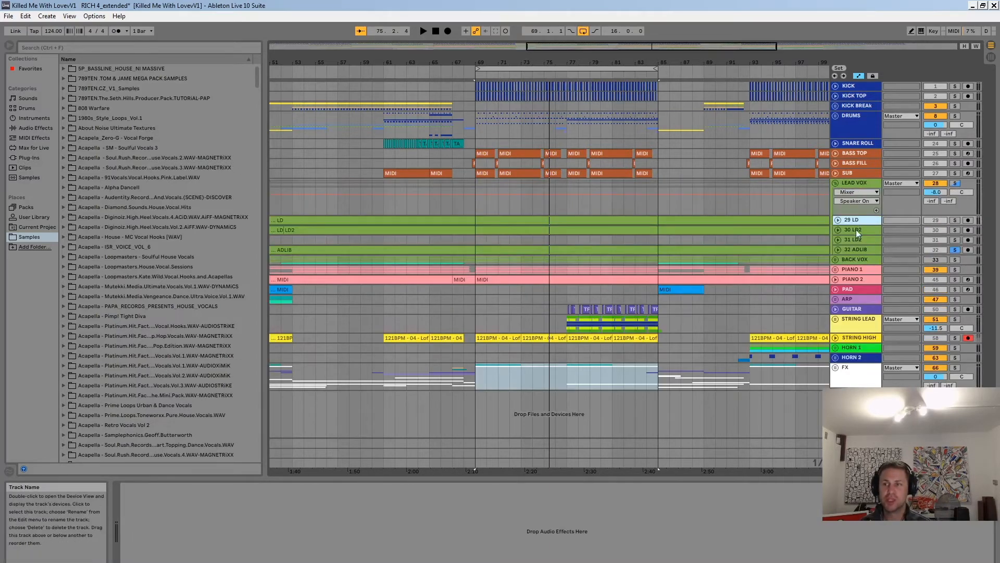
left_click(857, 239)
left_click(856, 248)
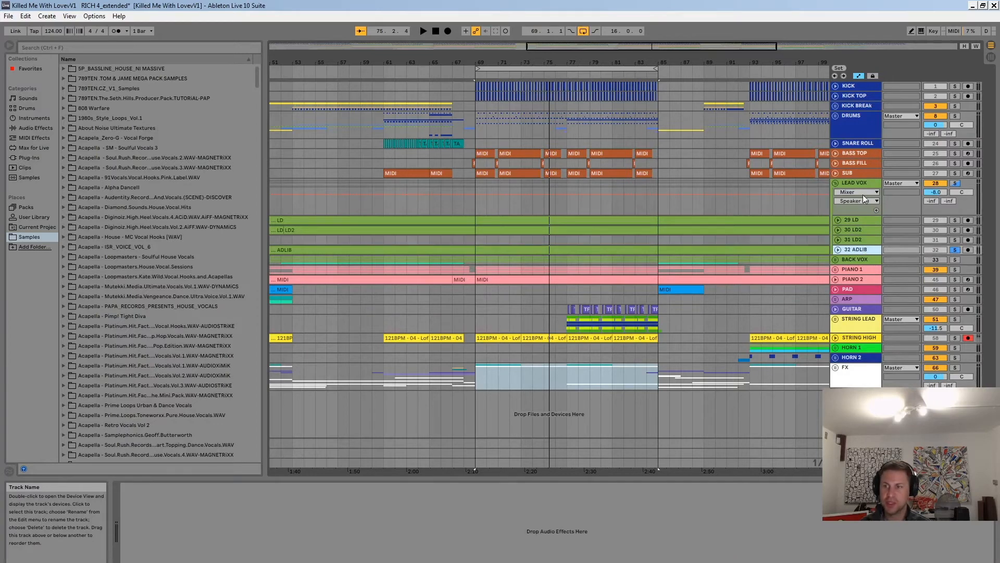
left_click(862, 182)
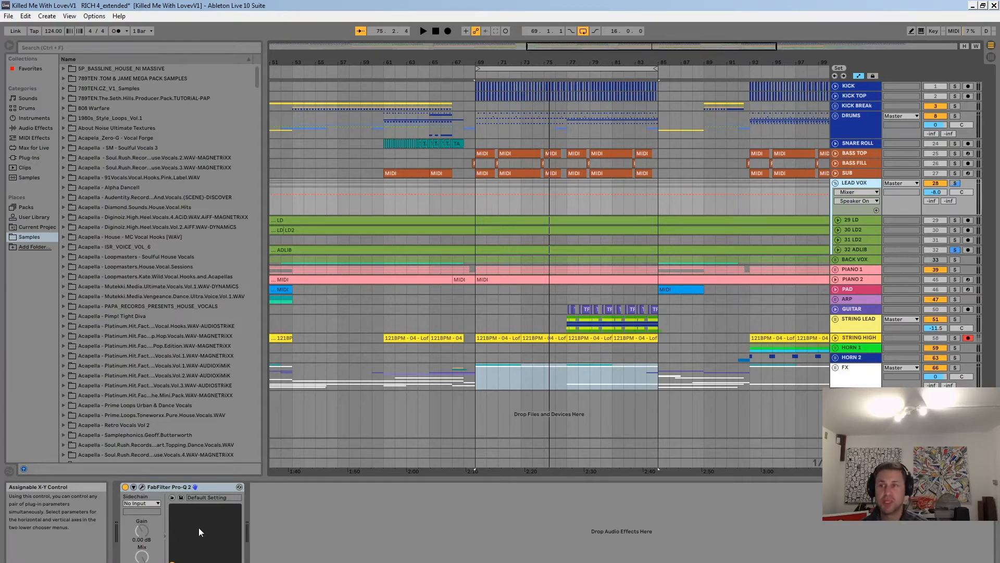
Step: Solo the BACK VOX group, unfold it to check the devices of 34 BV, 35 BV_low and 36 BV_MM, and fold it again
left_click(956, 260)
left_click(864, 259)
left_click(835, 260)
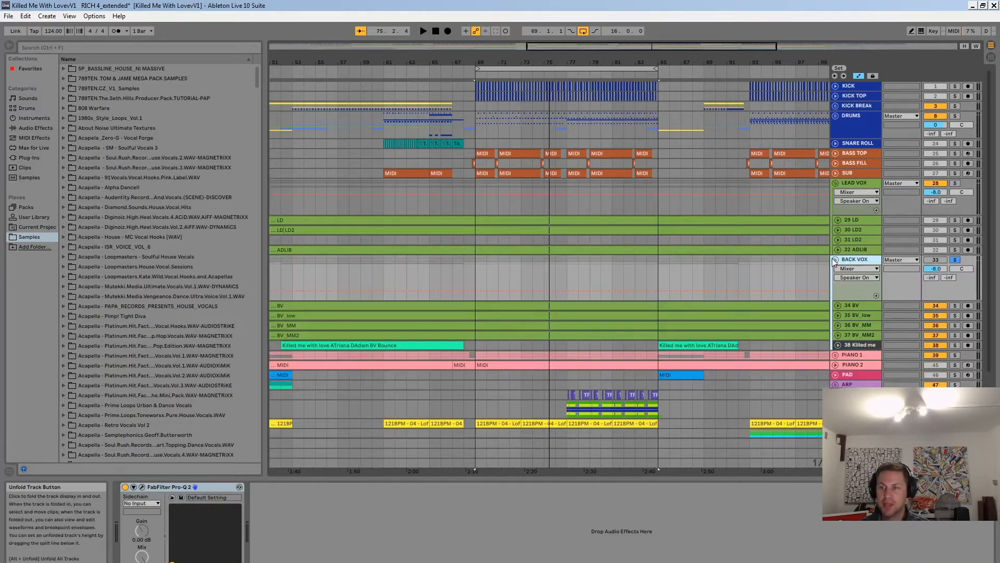
left_click(860, 306)
left_click(861, 315)
left_click(860, 325)
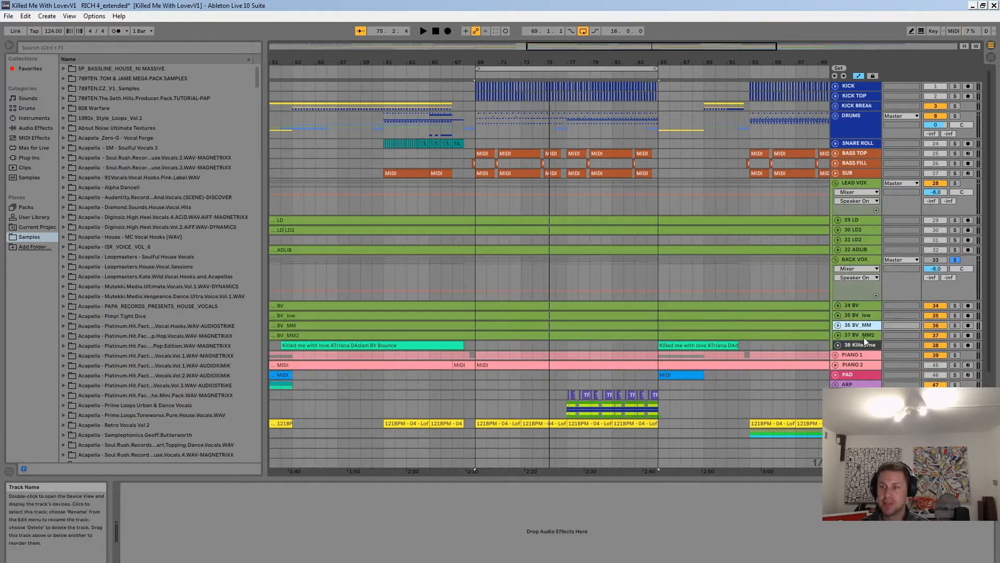
left_click(836, 260)
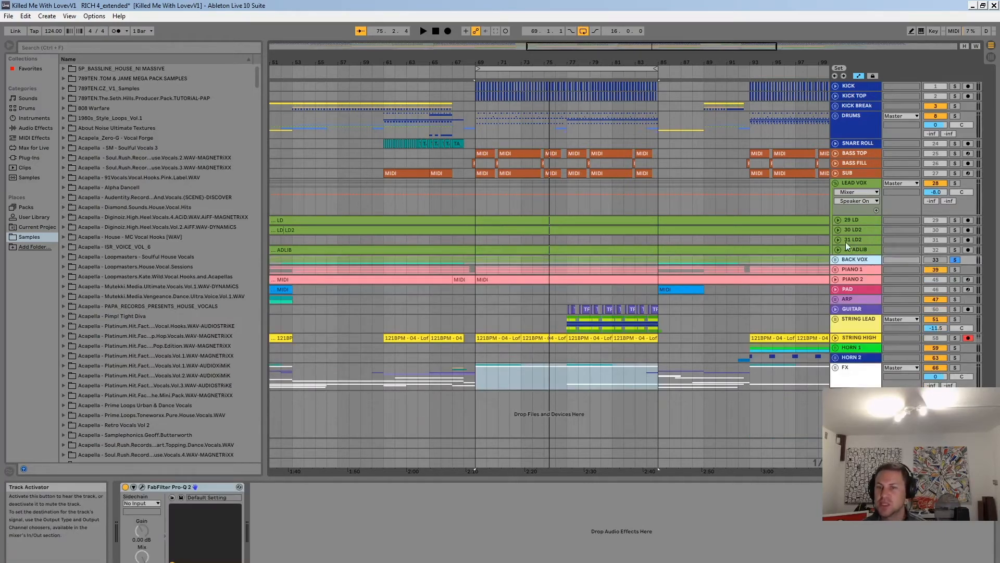
Step: Audition the soloed BACK VOX group from bar 49 and switch the LEAD VOX solo on and off to compare, leaving both soloed
key("space")
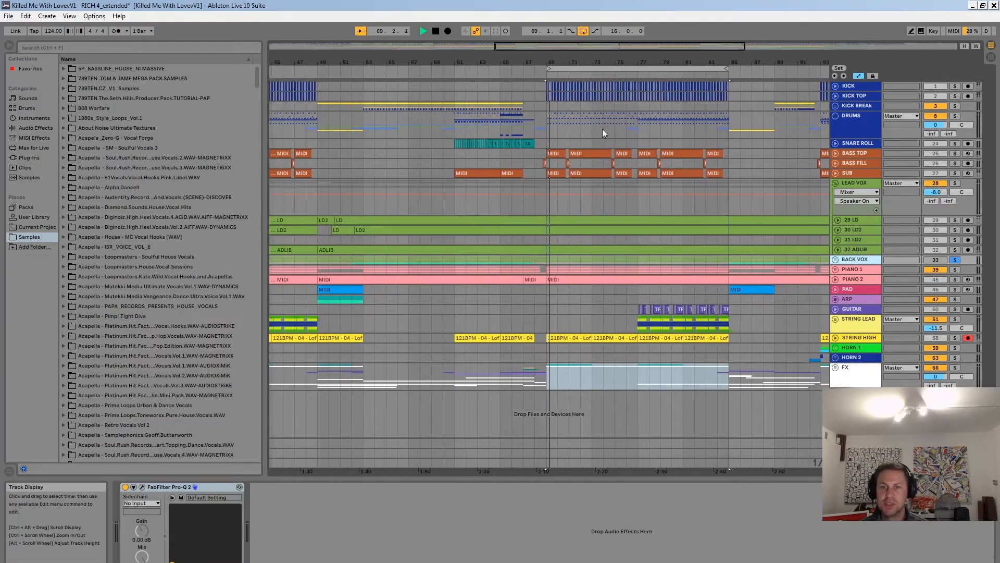
key("space")
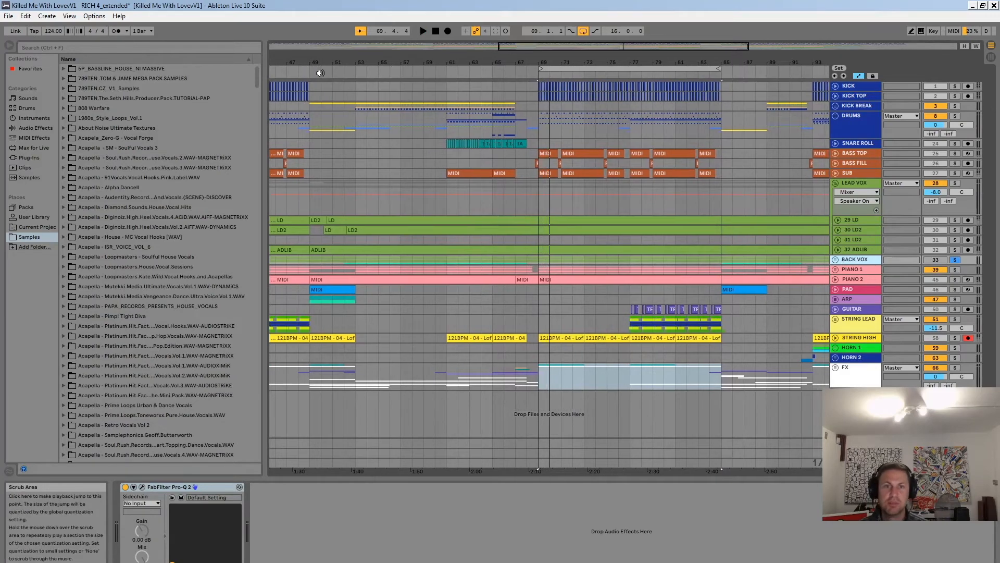
left_click(317, 73)
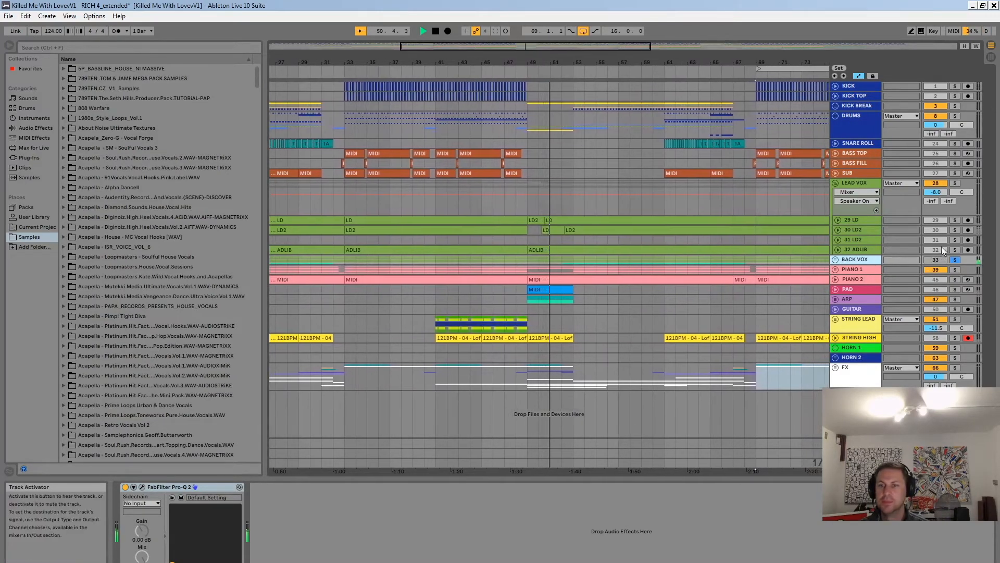
left_click(956, 183)
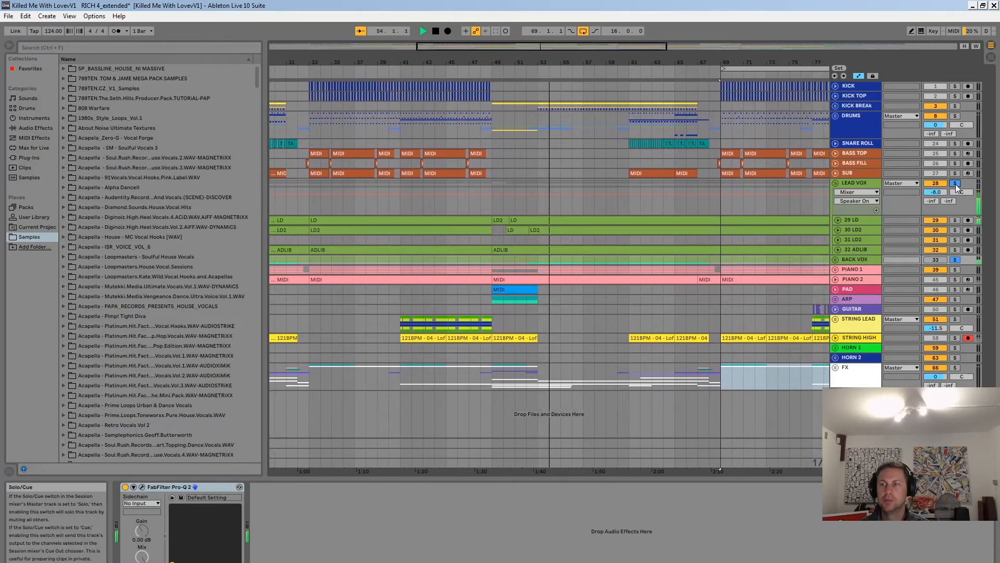
left_click(956, 183)
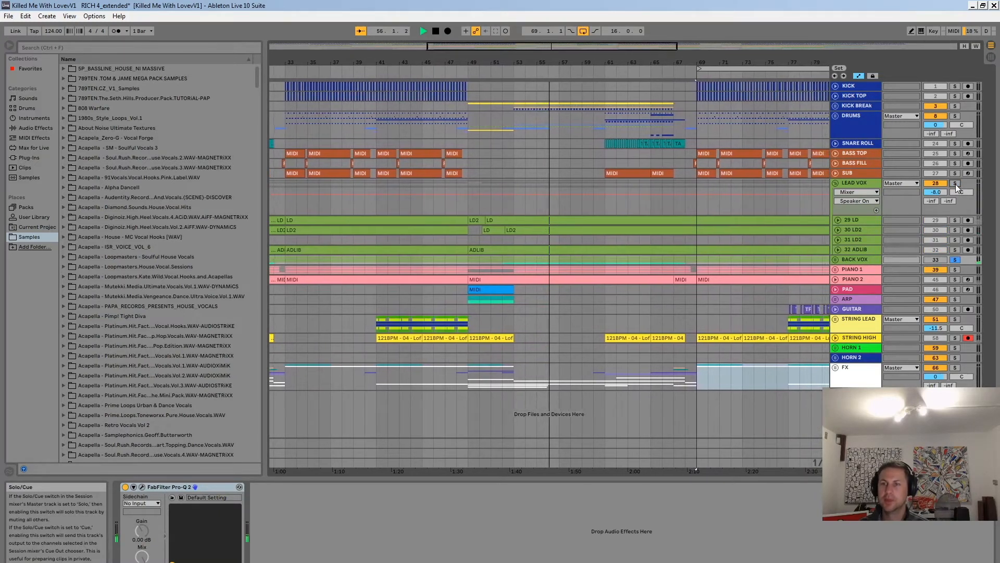
left_click(956, 183)
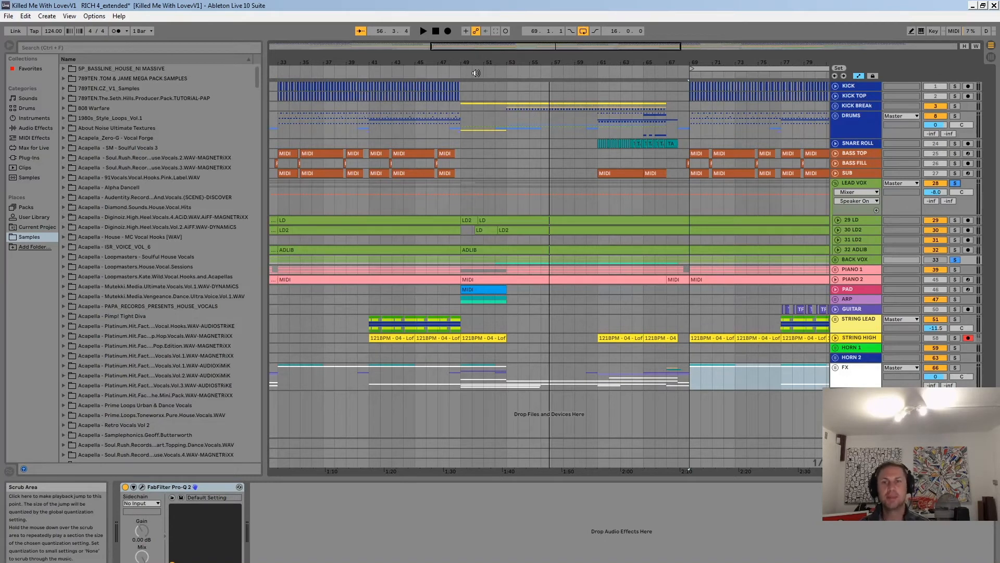
Step: Add DRUMS, PIANO 1 and PIANO 2 to the soloed vocal groups, play the breakdown from bar 49 and stop playback
left_click(956, 115)
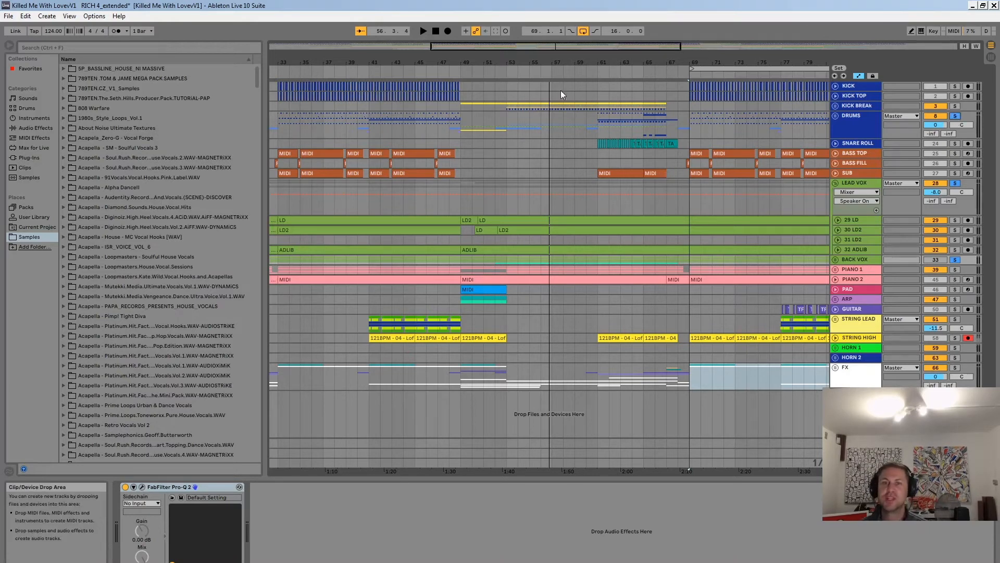
left_click(493, 68)
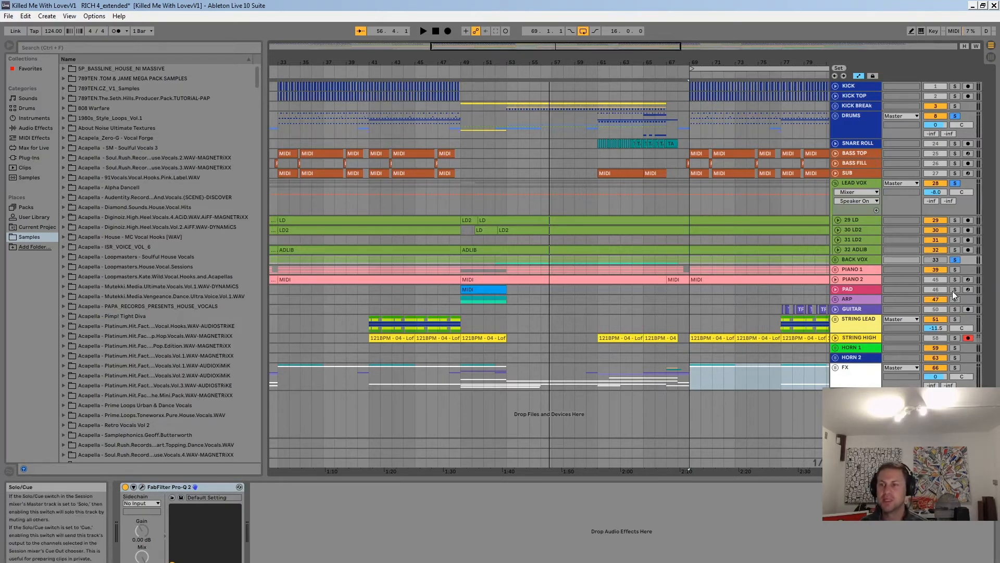
left_click(955, 270)
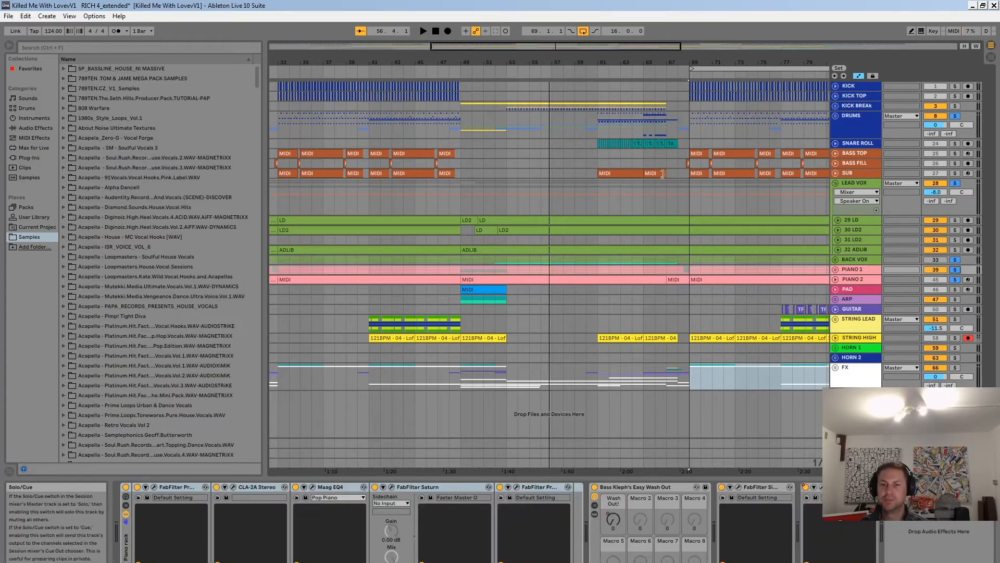
left_click(472, 73)
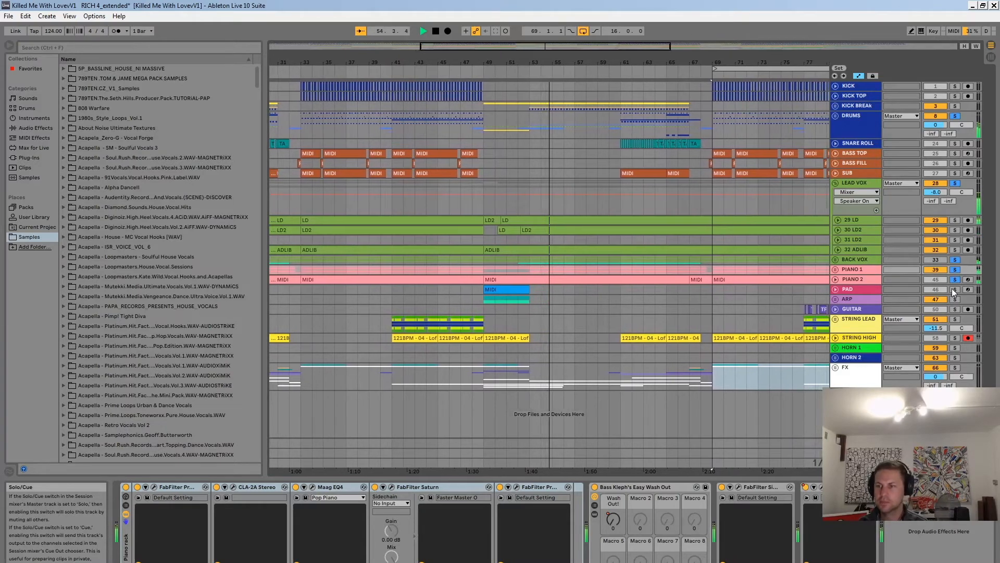
mouse_move(560, 62)
left_mouse_down()
mouse_move(592, 62)
mouse_move(546, 61)
left_mouse_up()
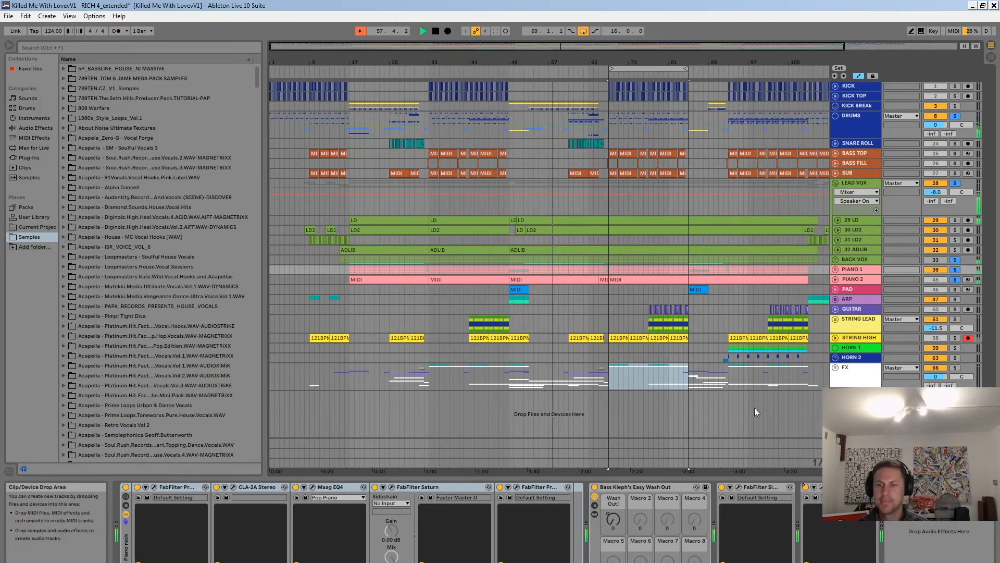
key("space")
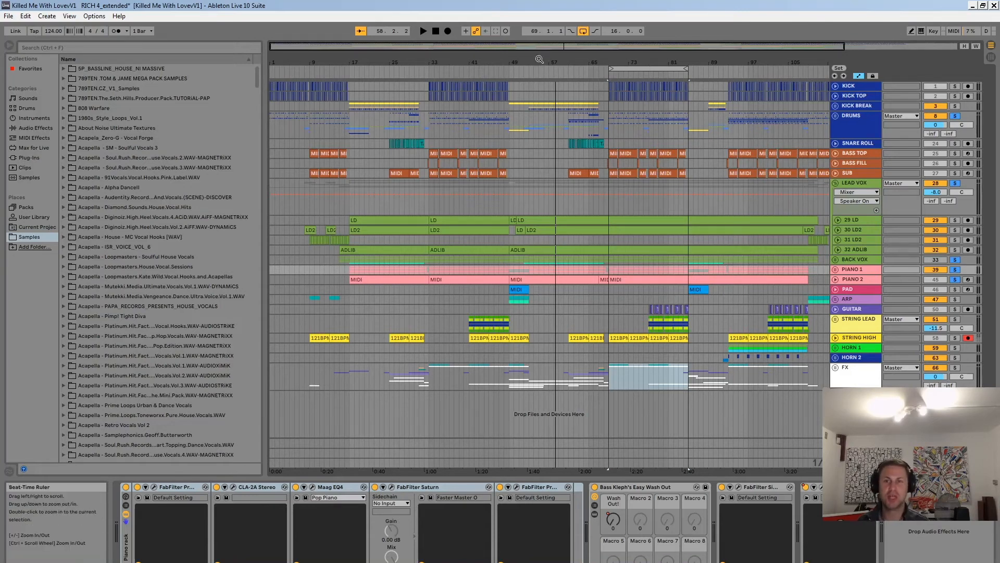
left_click_drag(539, 60, 497, 60)
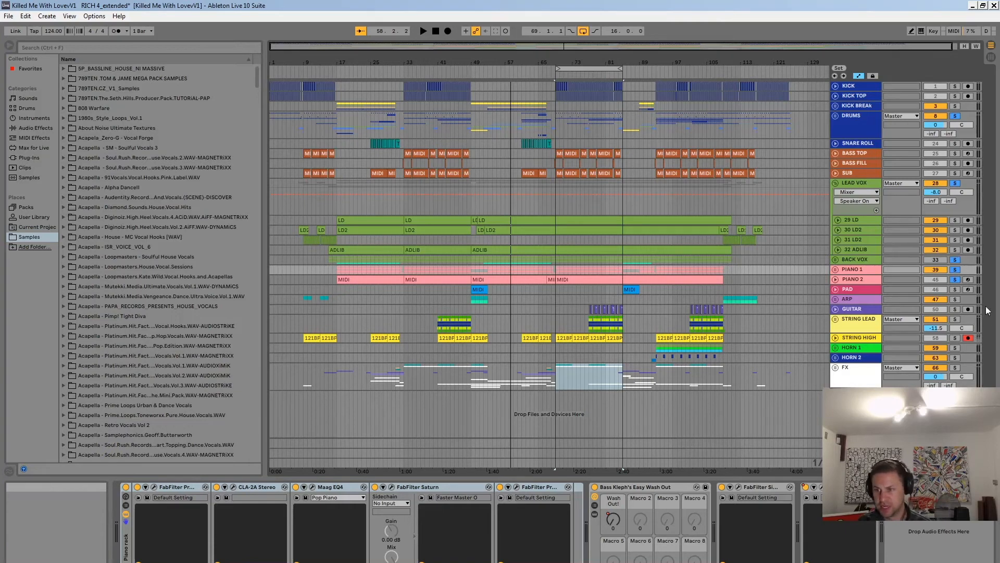
Step: Move the 16-bar loop to start at bar 93 and clear all track solos
left_click(955, 290)
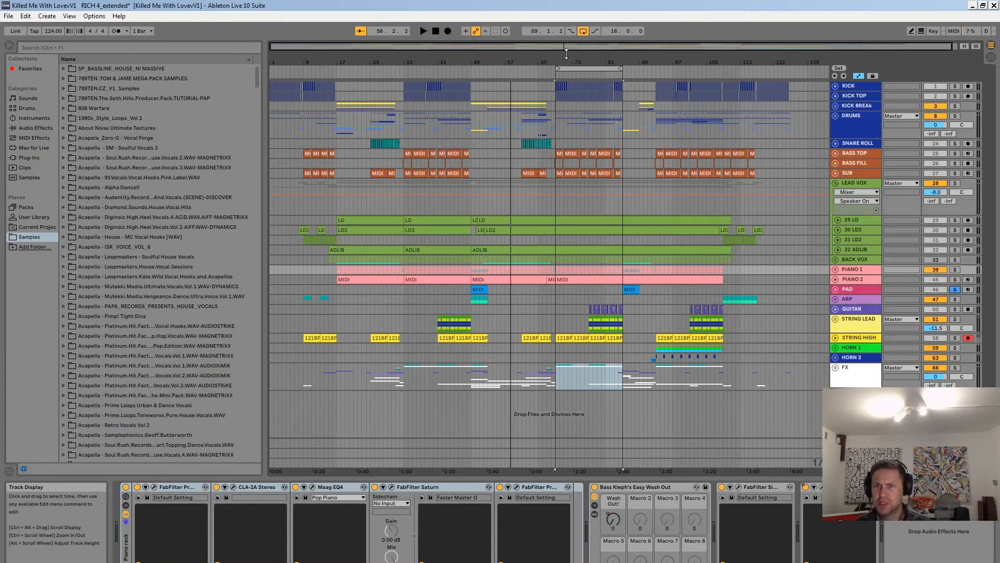
left_click_drag(568, 68, 676, 84)
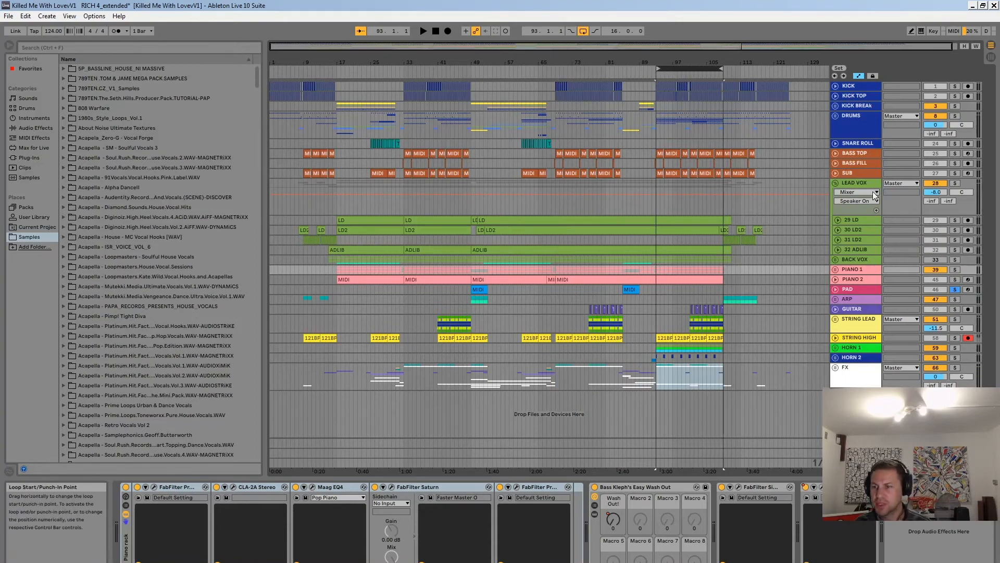
left_click(955, 289)
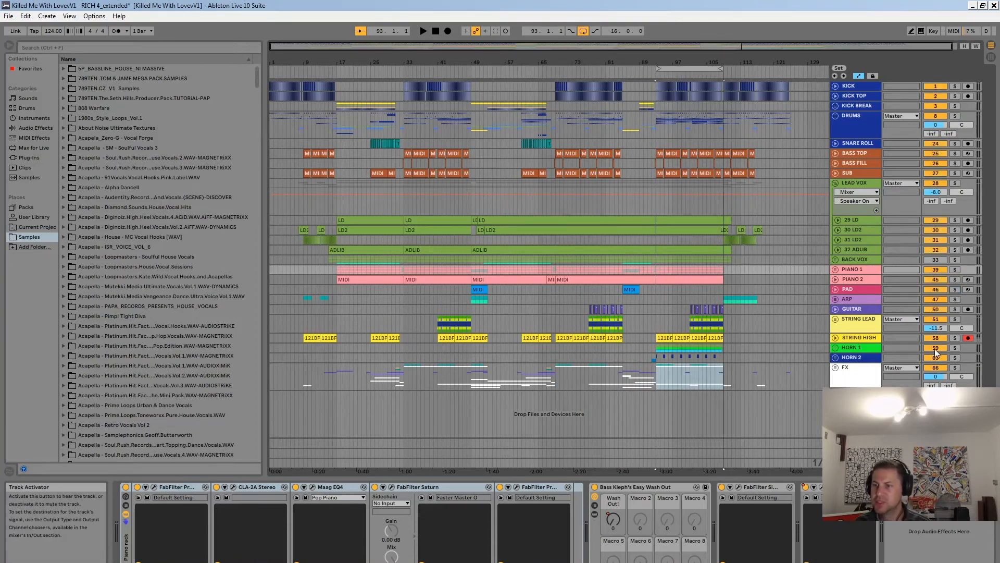
Step: Play the full mix from bar 93 with the horns and LEAD VOX muted, fold LEAD VOX, and audition HORN 1 and HORN 2 soloed
left_click(654, 75)
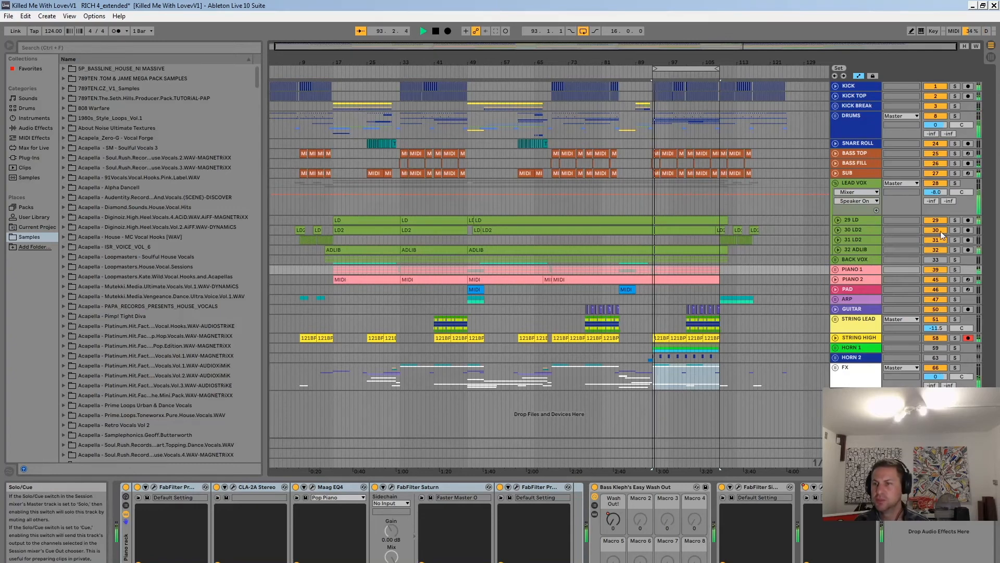
left_click(836, 183)
left_click(936, 182)
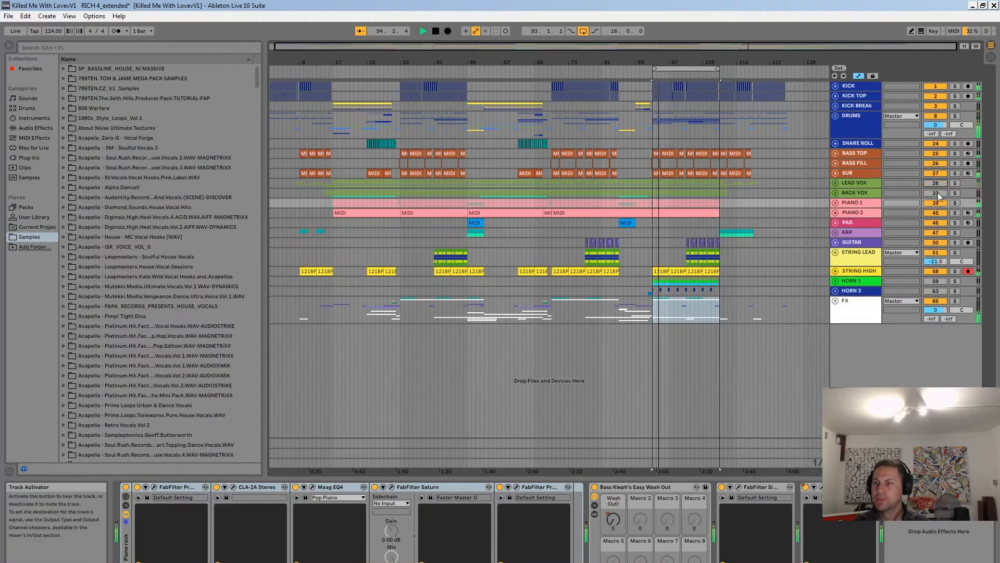
left_click(934, 290)
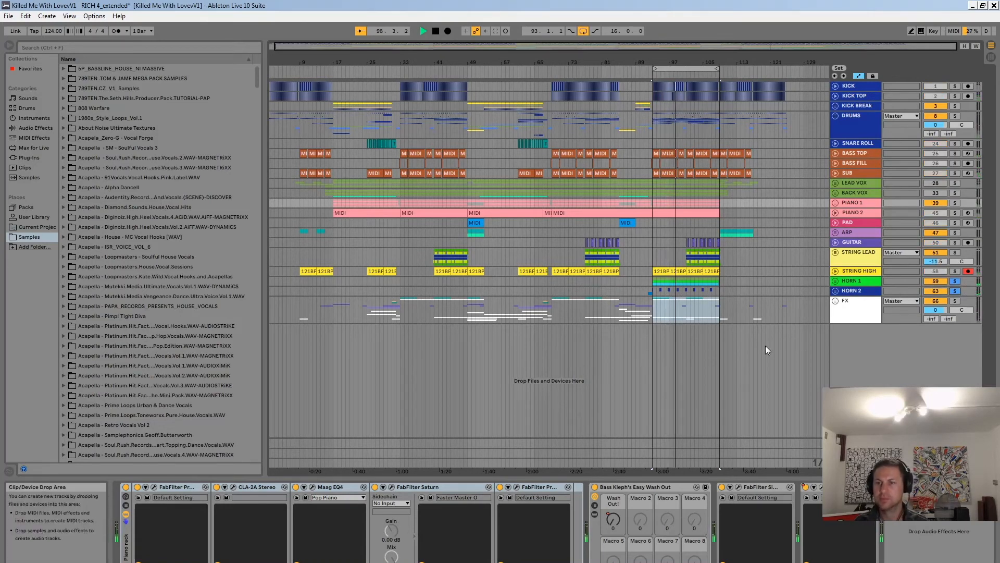
Step: Unfold the HORN 1 group and stop playback to inspect its brass stab and HORN FX clips from bar 93
left_click(835, 280)
scroll(703, 292, "down", 1)
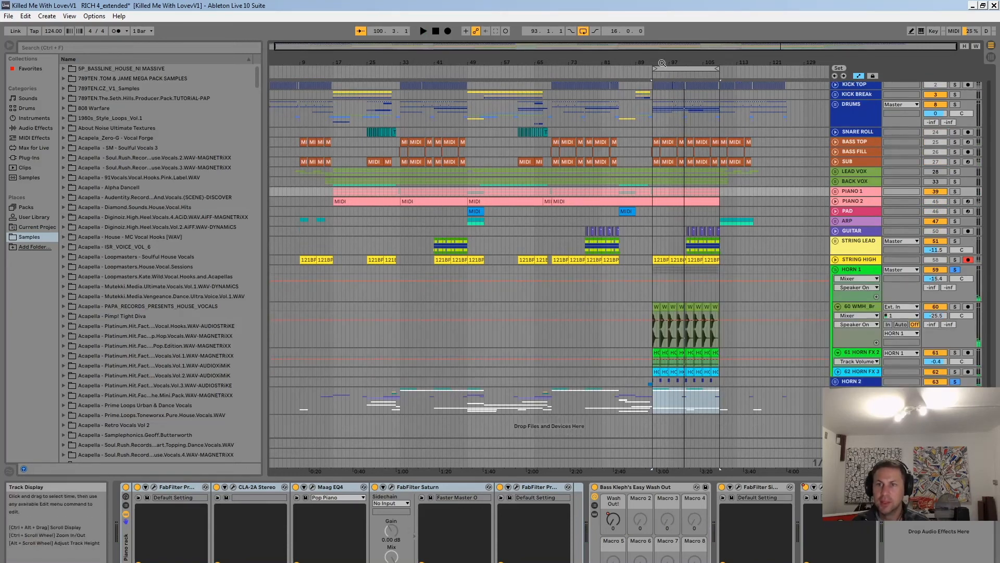
left_click_drag(662, 62, 767, 249)
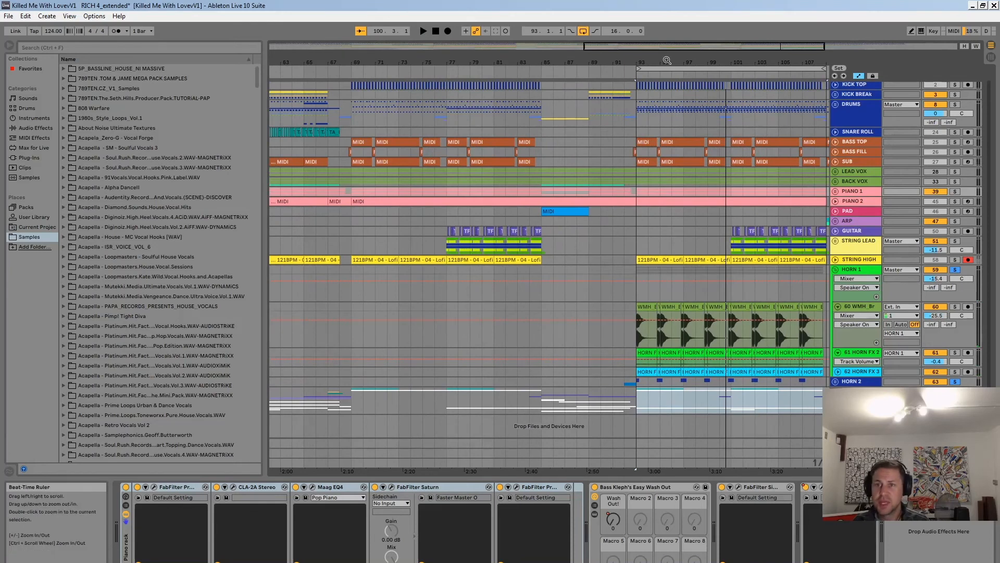
left_click_drag(678, 61, 600, 299)
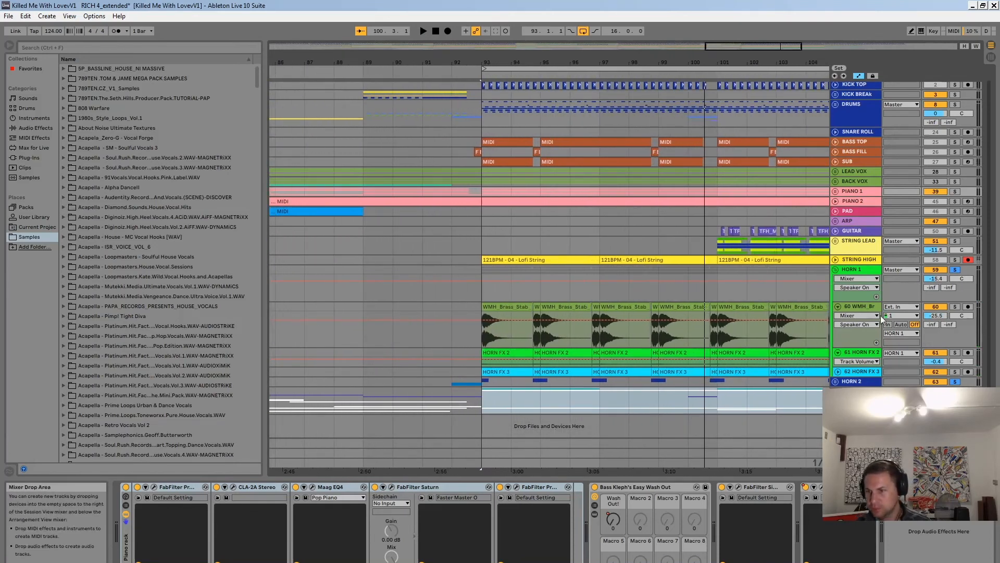
Step: Solo tracks 60, 61 and 62 in the HORN 1 group and open the first WMH_Brass_Stab clip's sample details
left_click(955, 371)
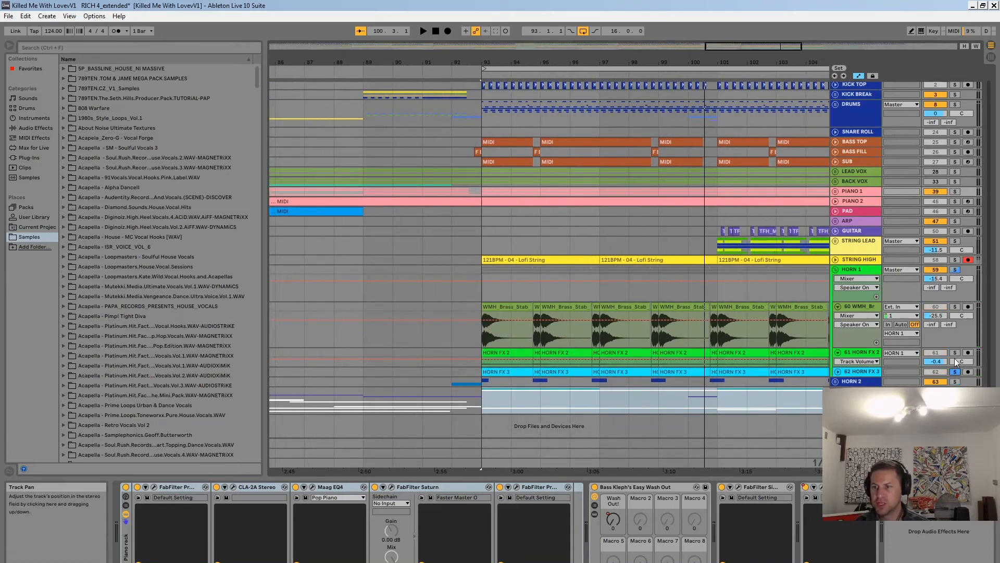
left_click(955, 353, "ctrl")
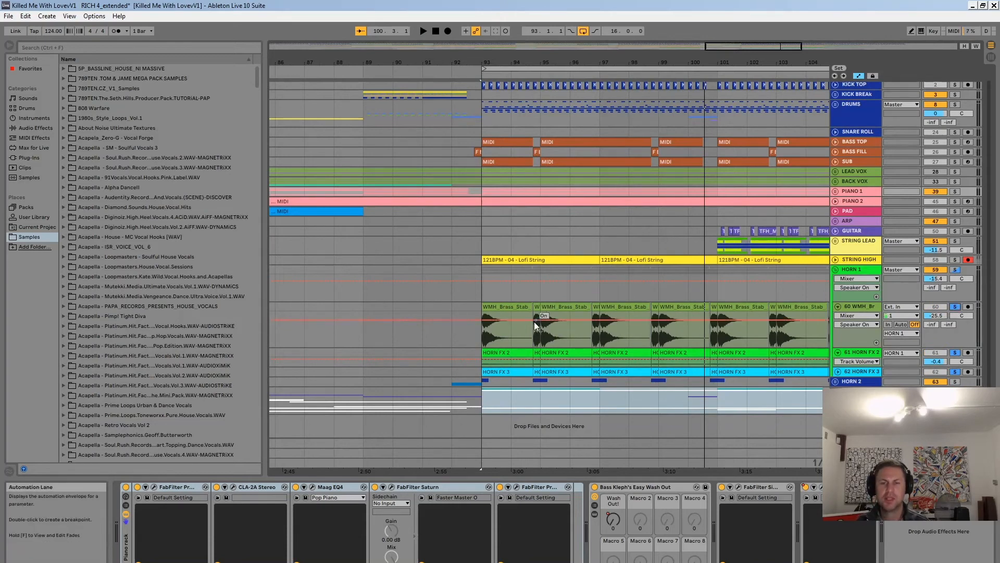
left_click(525, 308)
double_click(525, 308)
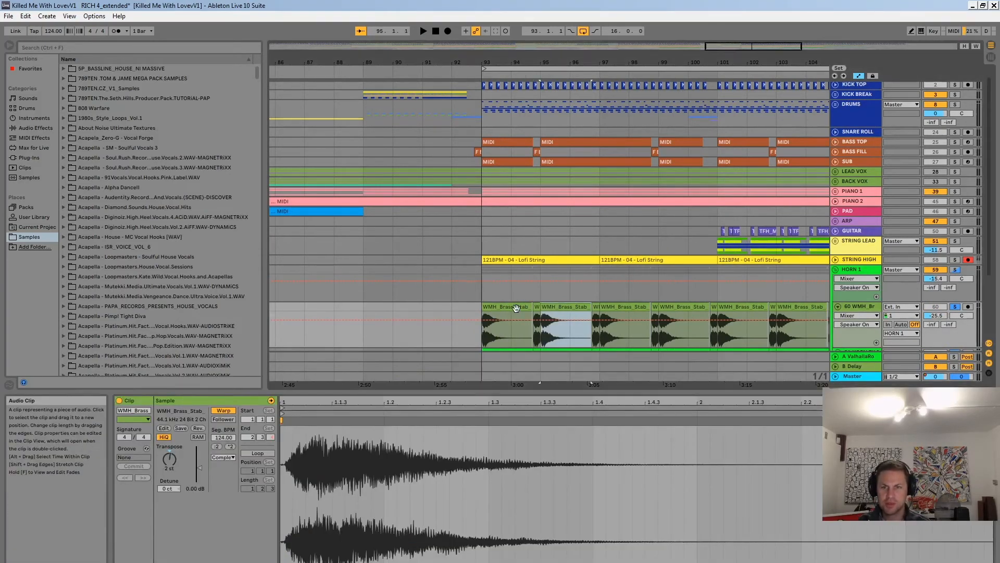
Step: Inspect the sample transposition of the WMH_Brass_Stab clip at bar 97, and fold track 60
left_click(607, 312)
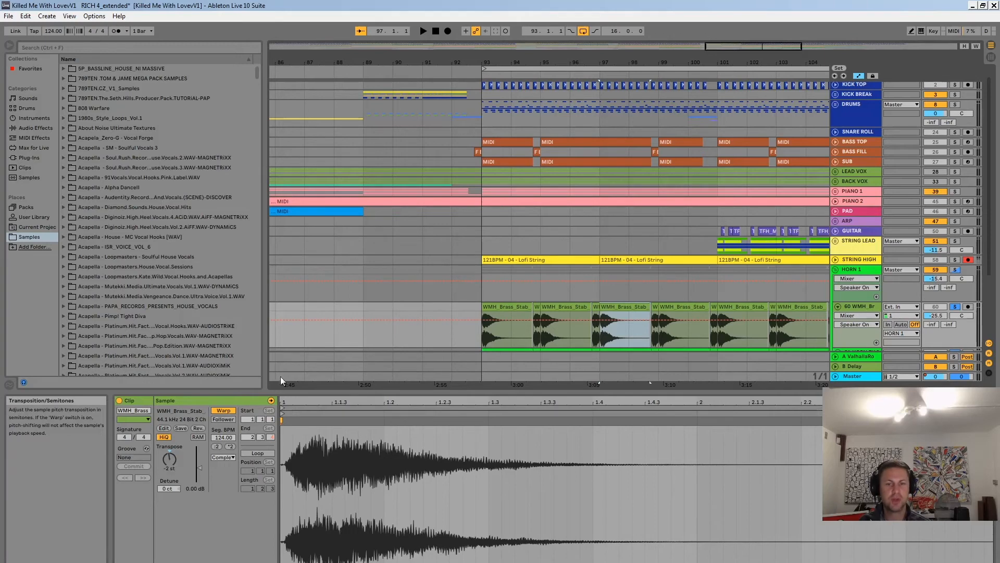
left_click(836, 308)
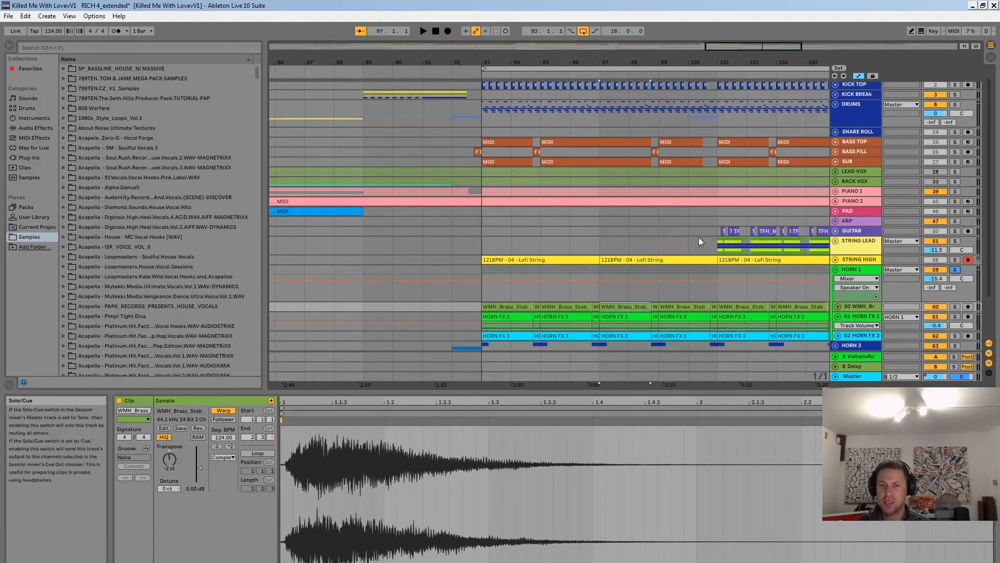
Step: Play from bar 93 with track 60 soloed, adding the HORN FX 2 and HORN FX 3 tracks to the solo one by one
left_click(480, 75)
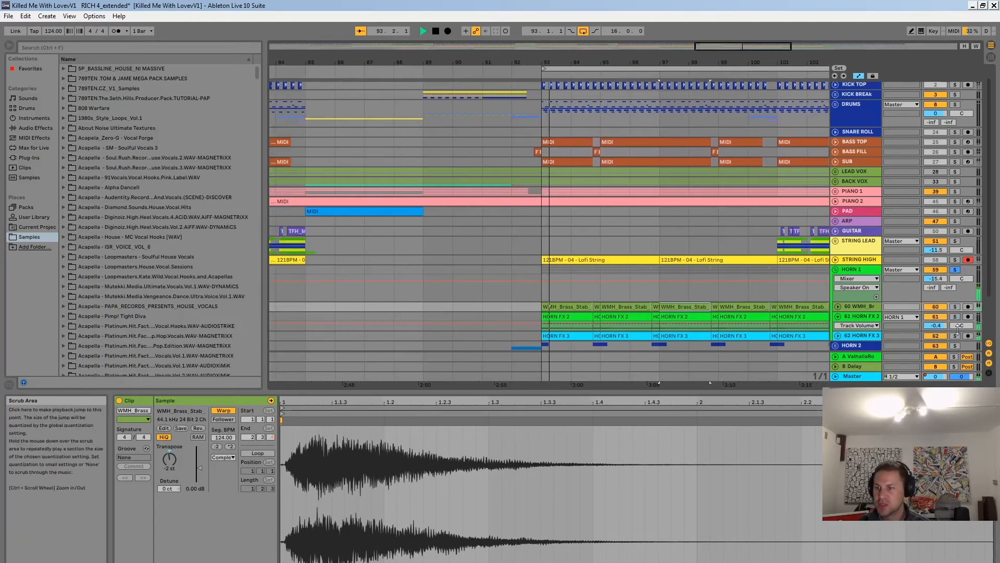
left_click(955, 307)
scroll(961, 320, "down", 3)
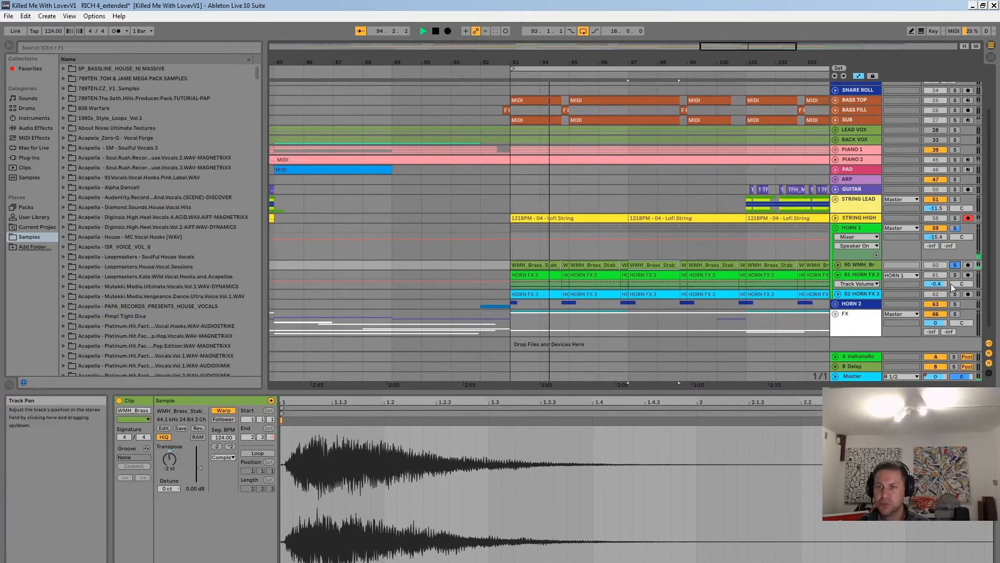
left_click(956, 275, "ctrl")
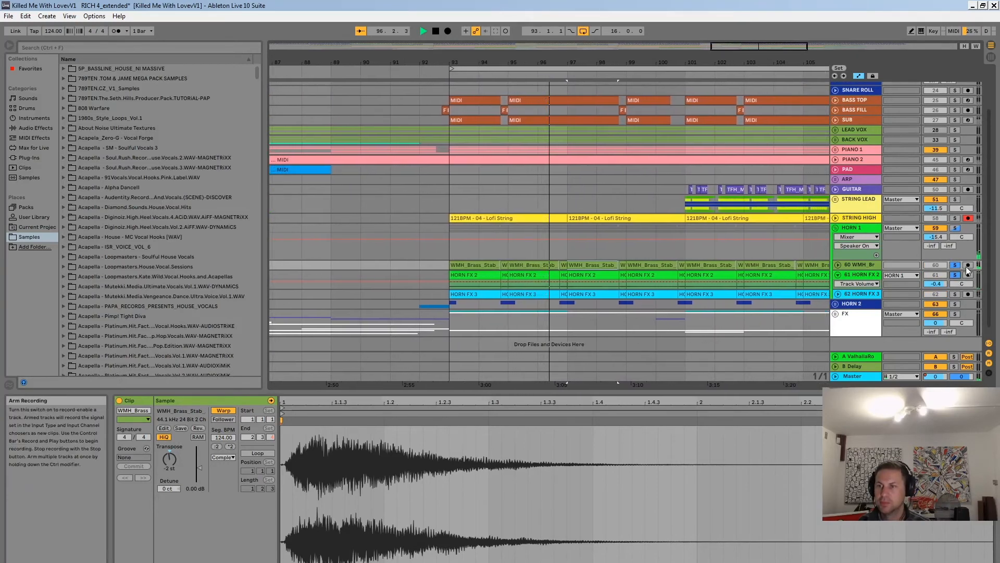
left_click(955, 294, "ctrl")
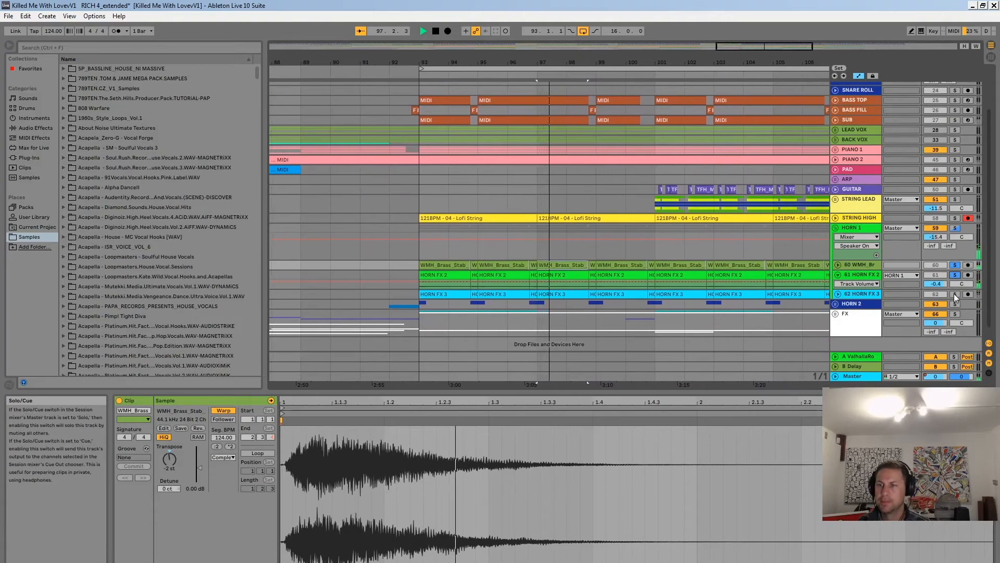
Step: Show the HORN 1 group's effect chain, stop playback, and view the Helper-Saturator plug-in window before dismissing it
left_click(868, 297)
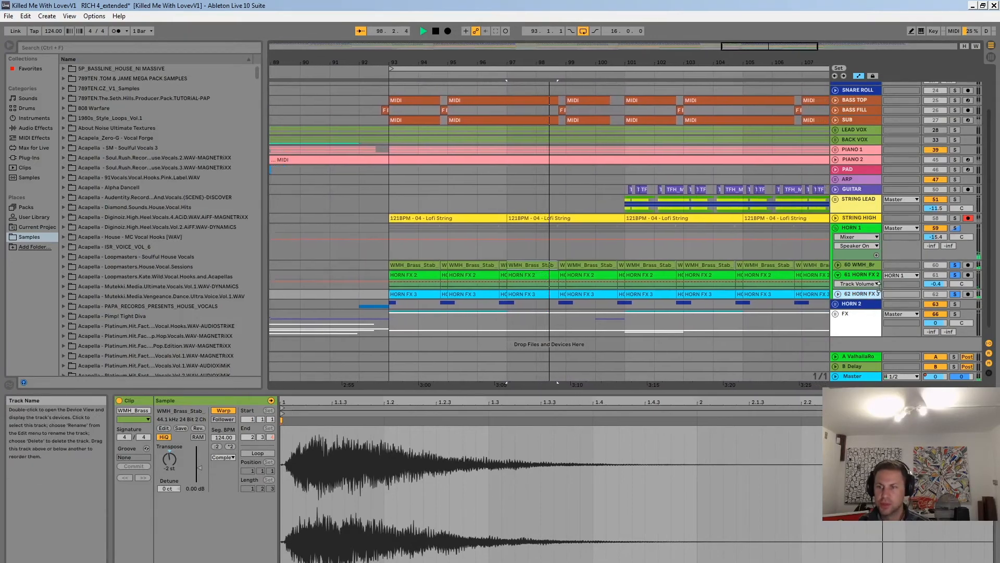
double_click(861, 230)
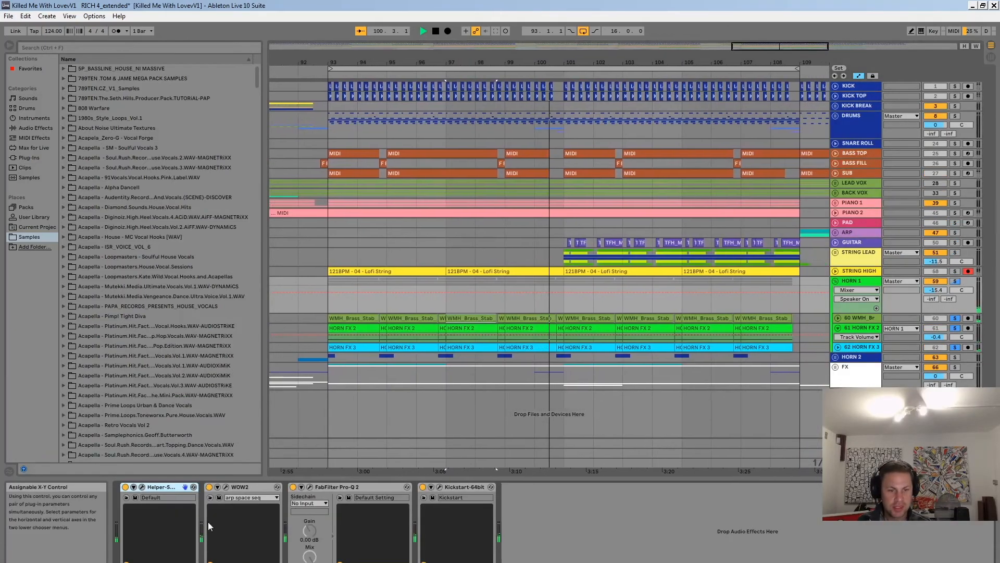
key("space")
left_click(143, 488)
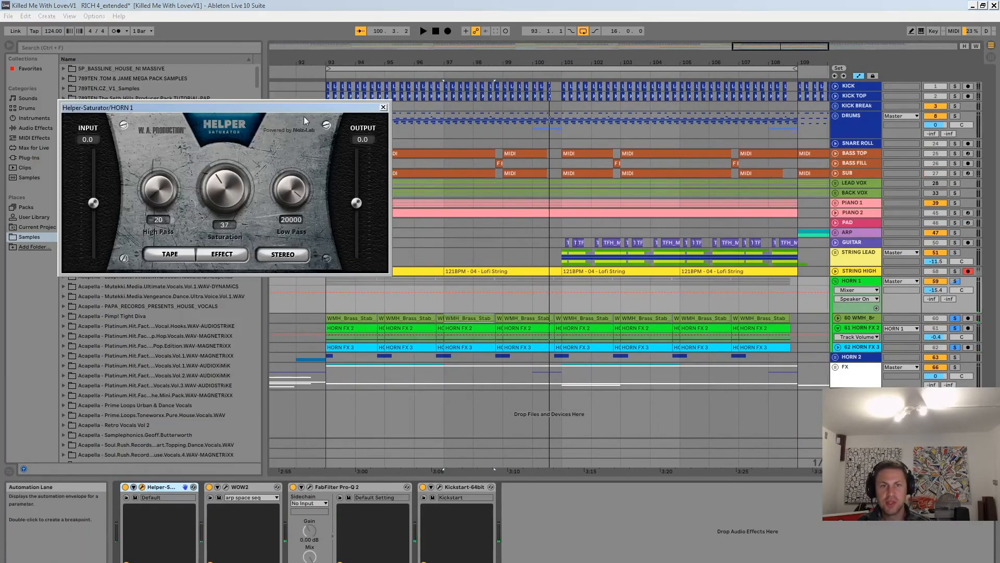
left_click(670, 128)
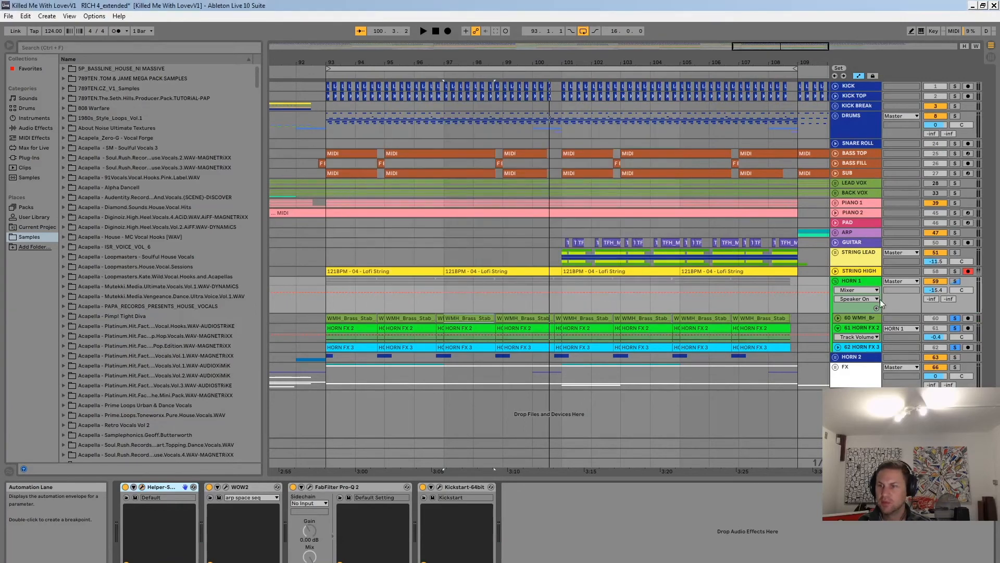
Step: Inspect the device chains of track 60, HORN FX 3 and HORN FX 2 in the HORN 1 group
left_click(861, 319)
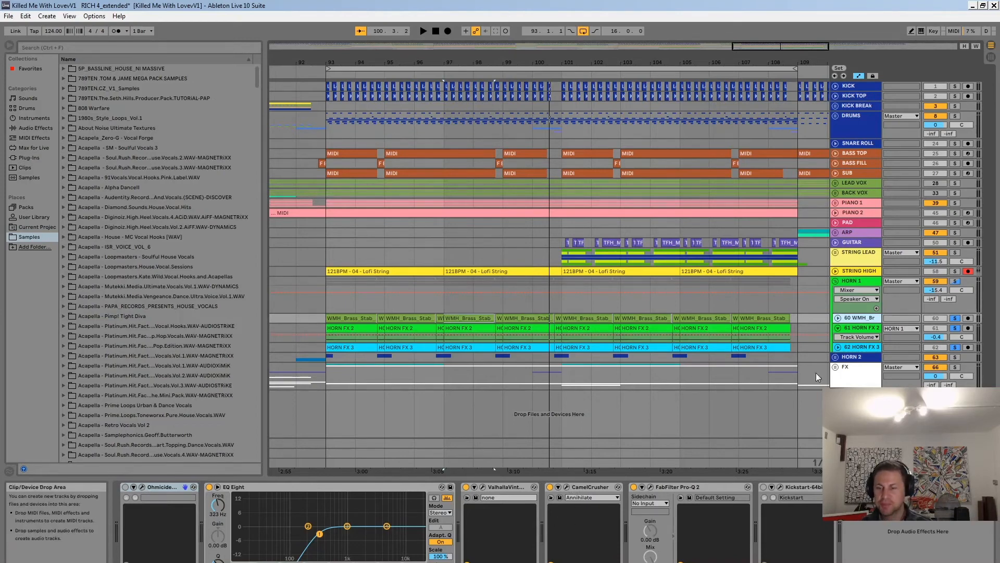
left_click(869, 351)
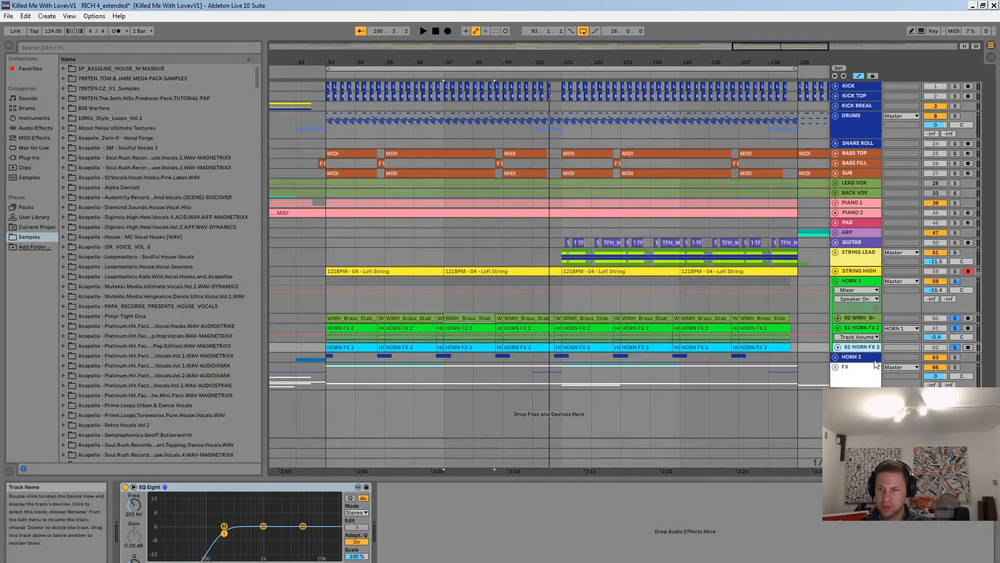
left_click(874, 330)
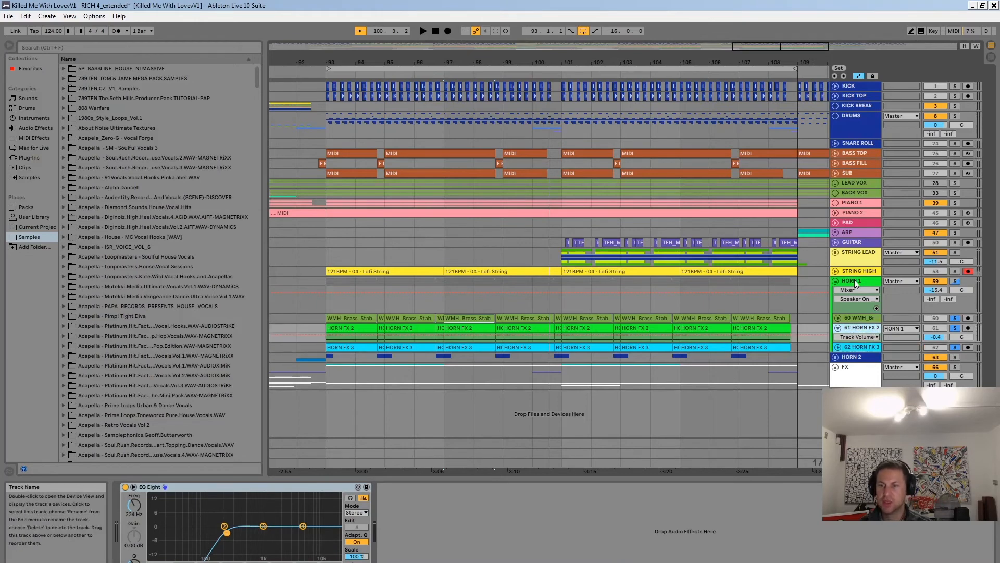
Step: Audition the HORN 2 group soloed from bar 93 and unfold it to show its clips
left_click(868, 359)
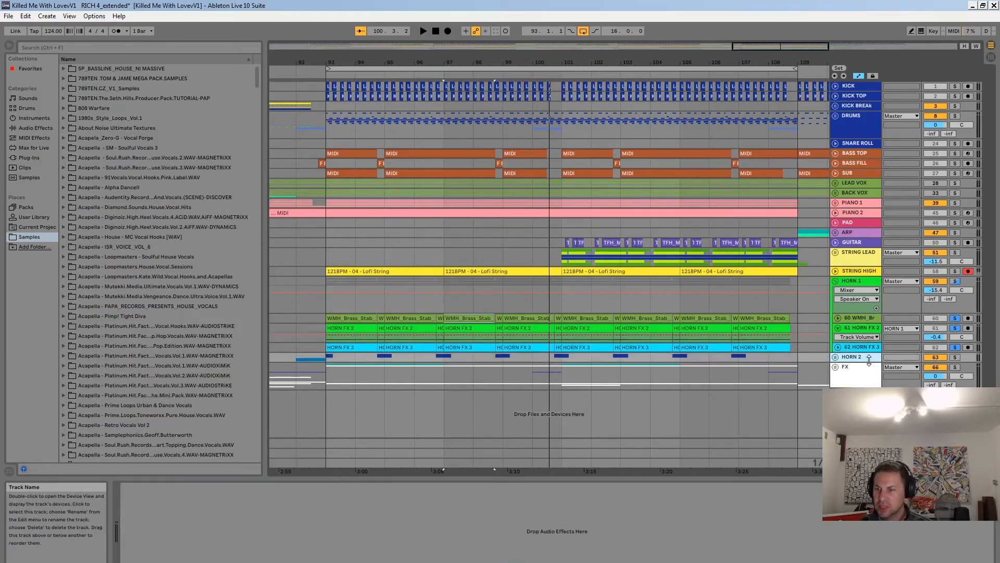
left_click(323, 77)
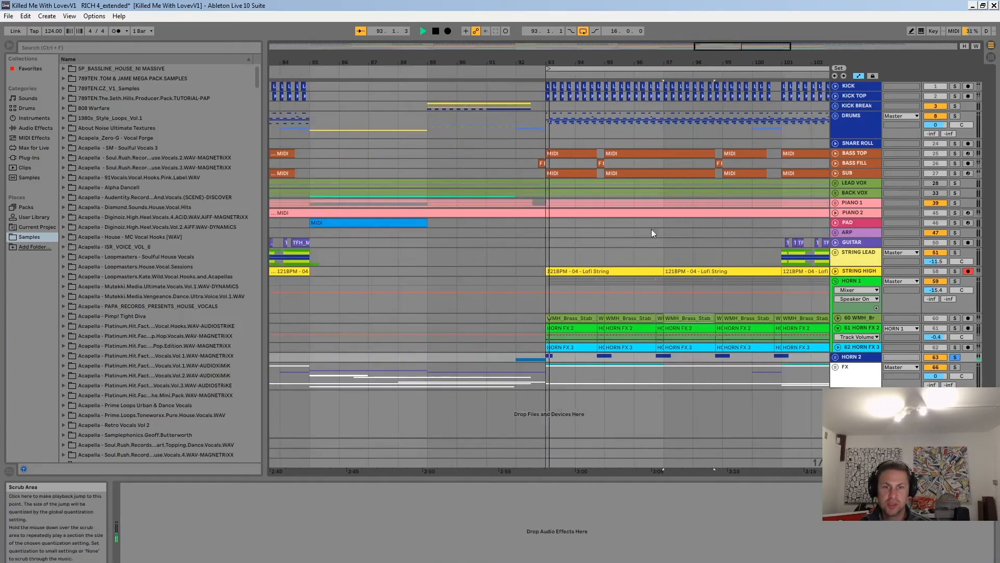
left_click(835, 358)
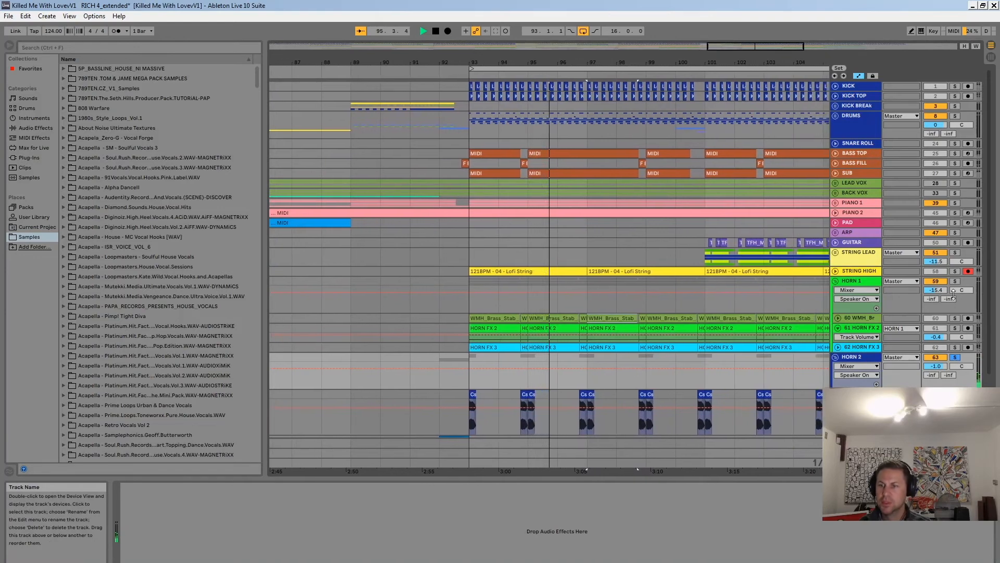
Step: Replay from bar 93 with HORN 1 soloed, and add HORN 2 to the solo to hear both horn groups together
key("space")
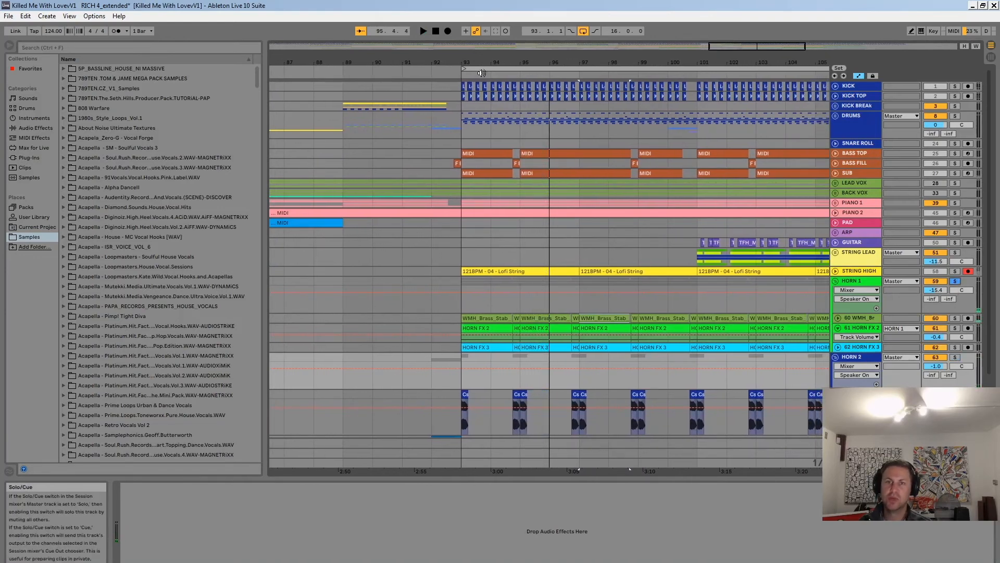
left_click(461, 76)
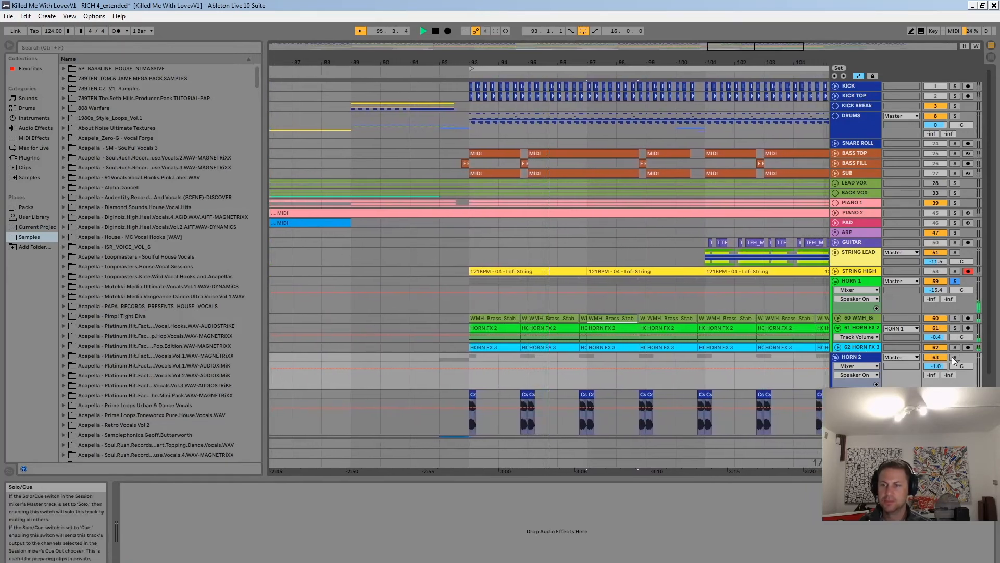
left_click(954, 358)
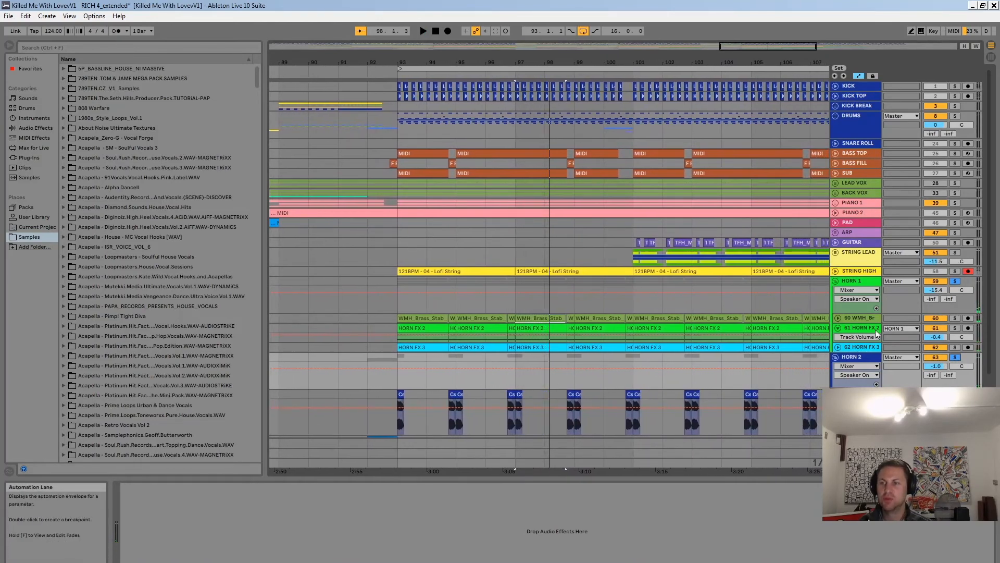
Step: Fold the HORN 1 and HORN 2 groups
left_click(836, 281)
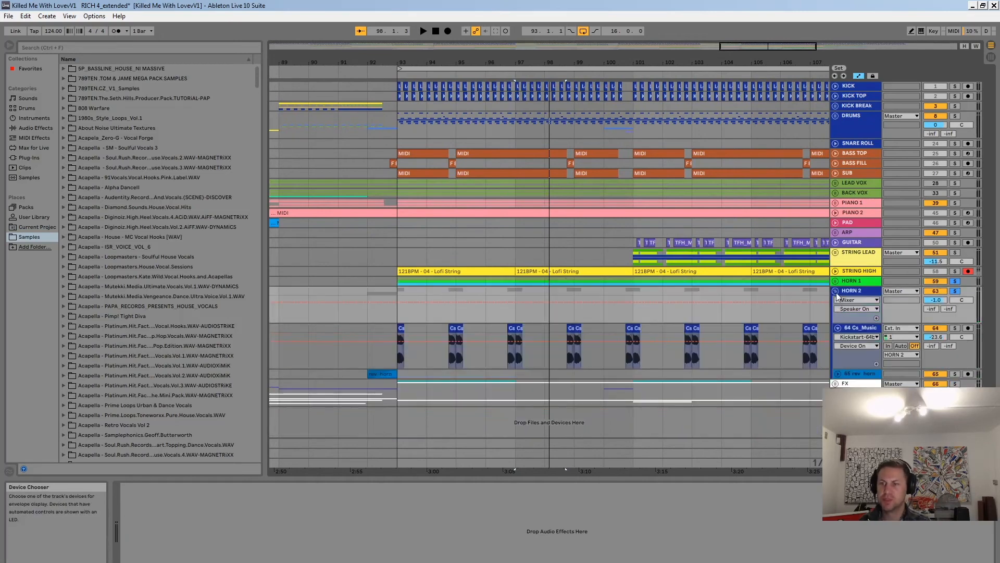
left_click(837, 291)
Step: Solo the FX group, play it from bar 49, and unfold it to show its individual effect tracks
left_click_drag(742, 472, 739, 469)
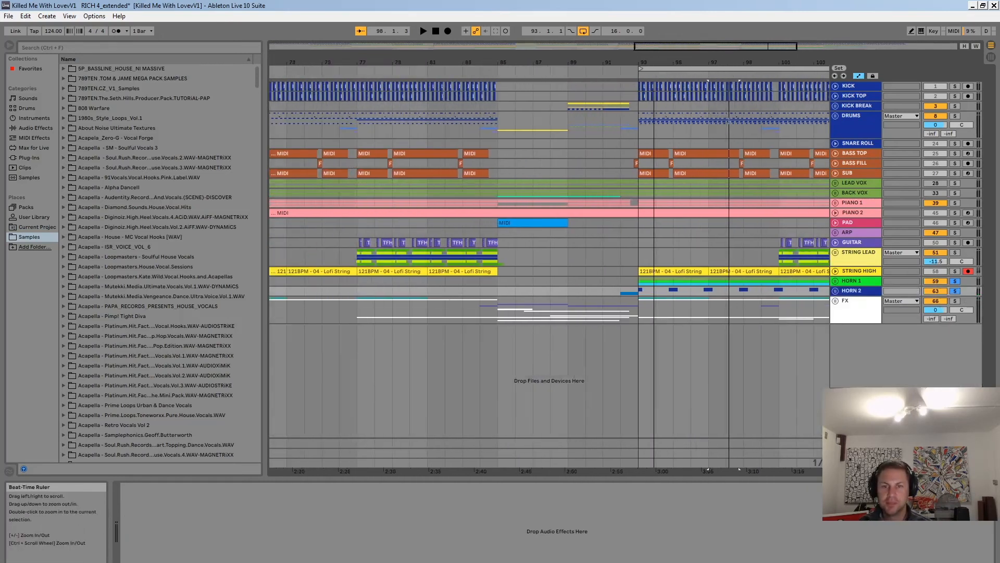
left_click_drag(654, 62, 656, 39)
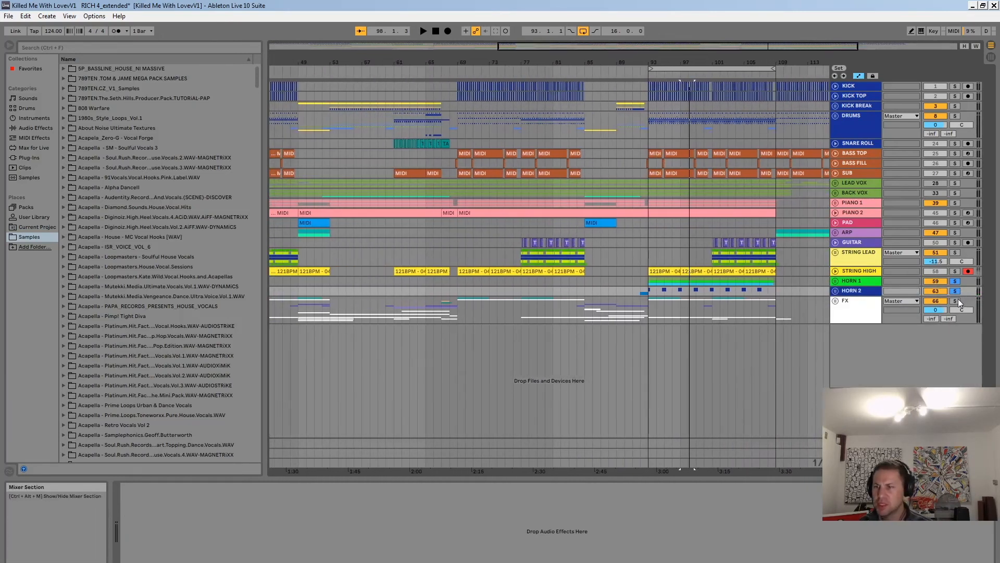
left_click(958, 301)
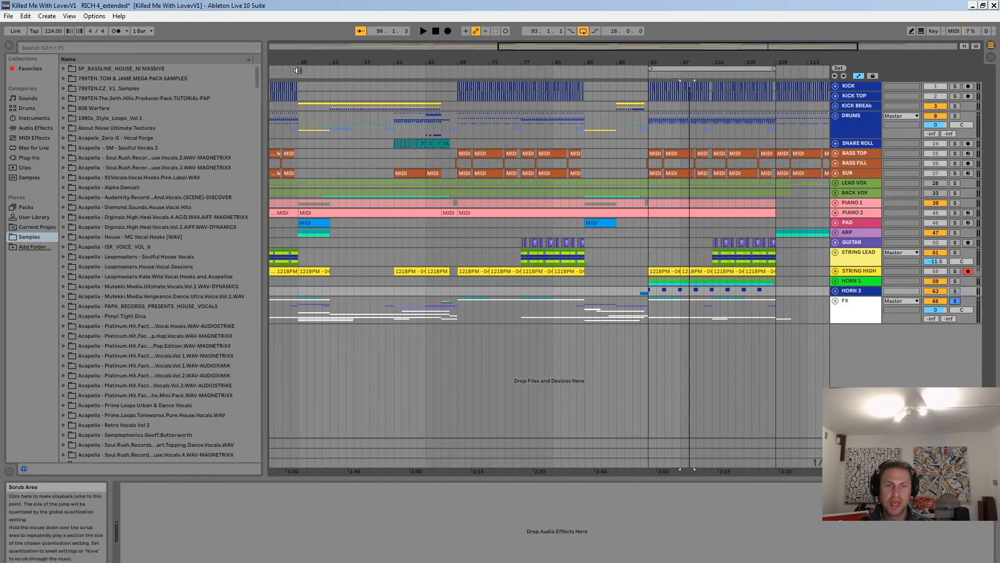
left_click(836, 301)
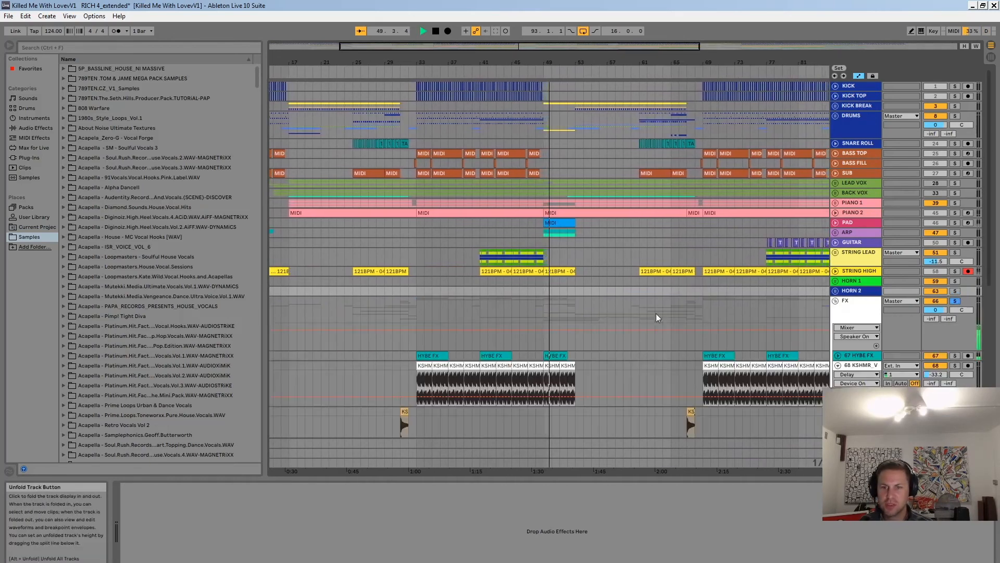
scroll(536, 353, "down", 2)
scroll(593, 358, "down", 6)
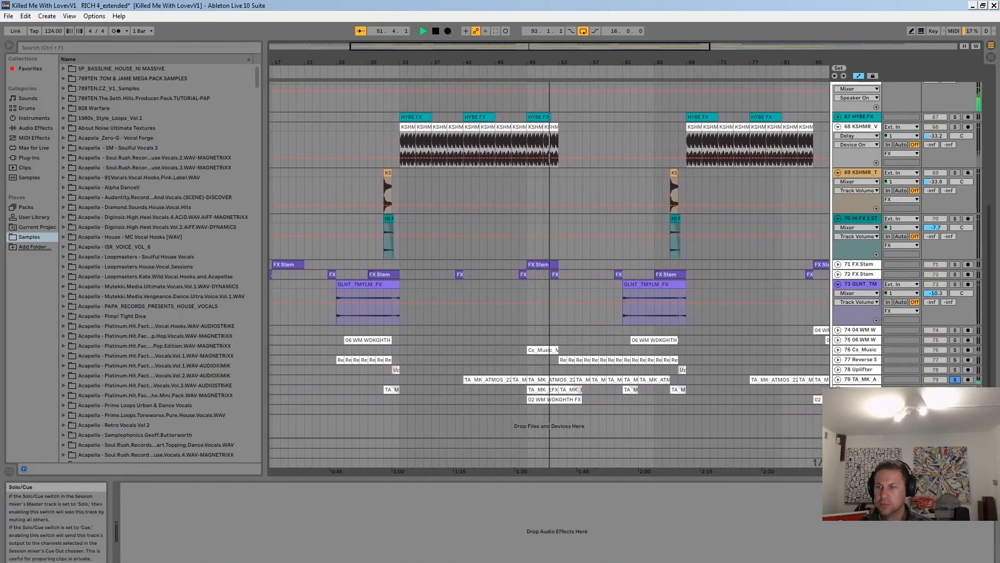
Step: Clear the solo on track 79, replay from around bar 48, and unfold track 81 to show its 02 WM WDKGHTH FX clip
left_click(955, 379)
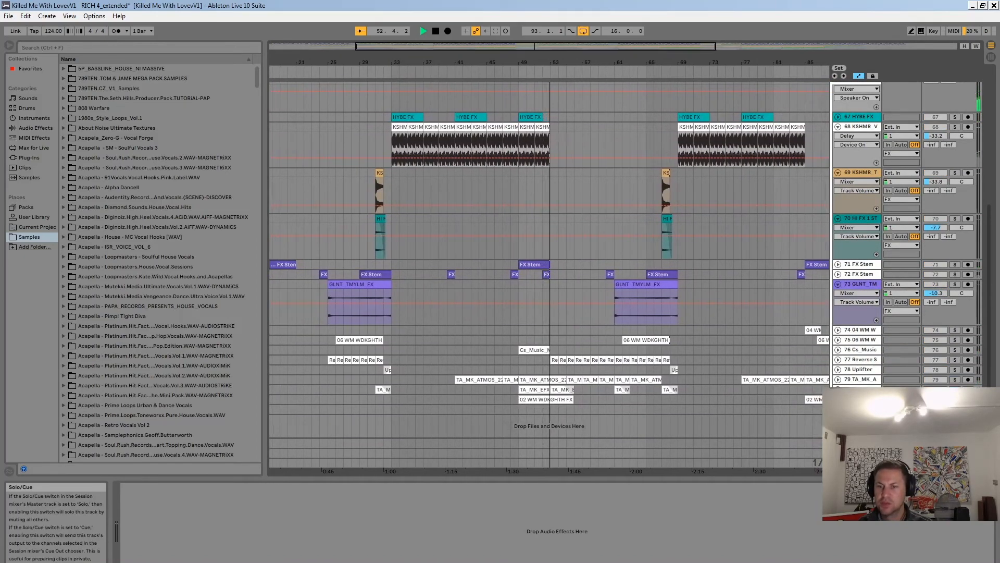
left_click(513, 72)
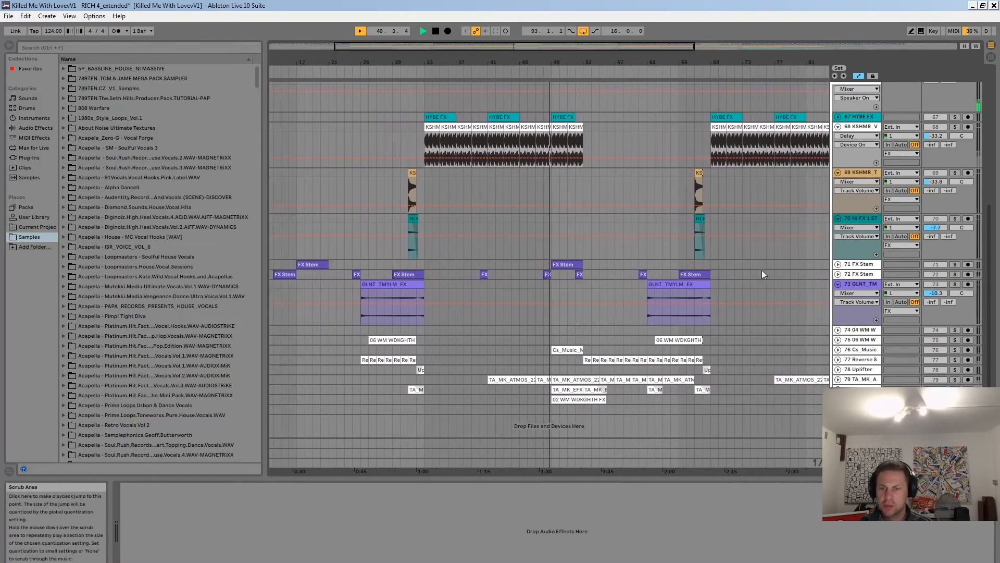
left_click(838, 399)
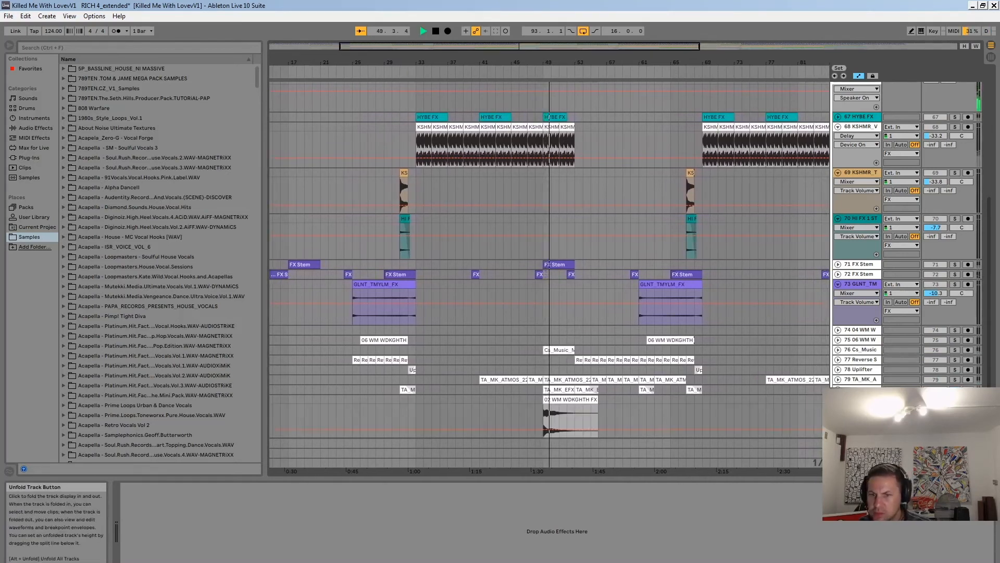
Step: Unfold track 76 Cs_Music and audition its clip at bar 49 soloed, stopping playback when done
key("space")
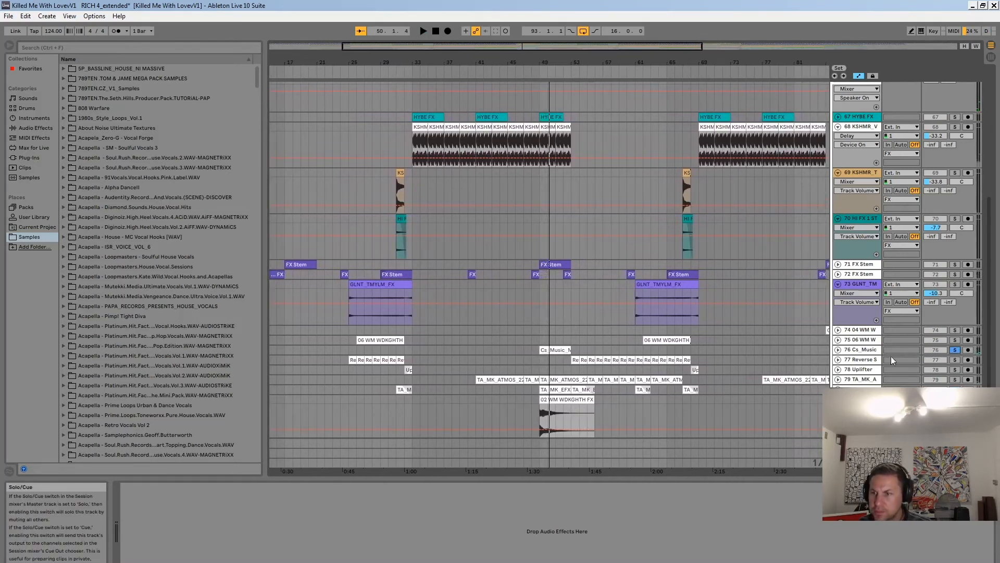
left_click(838, 349)
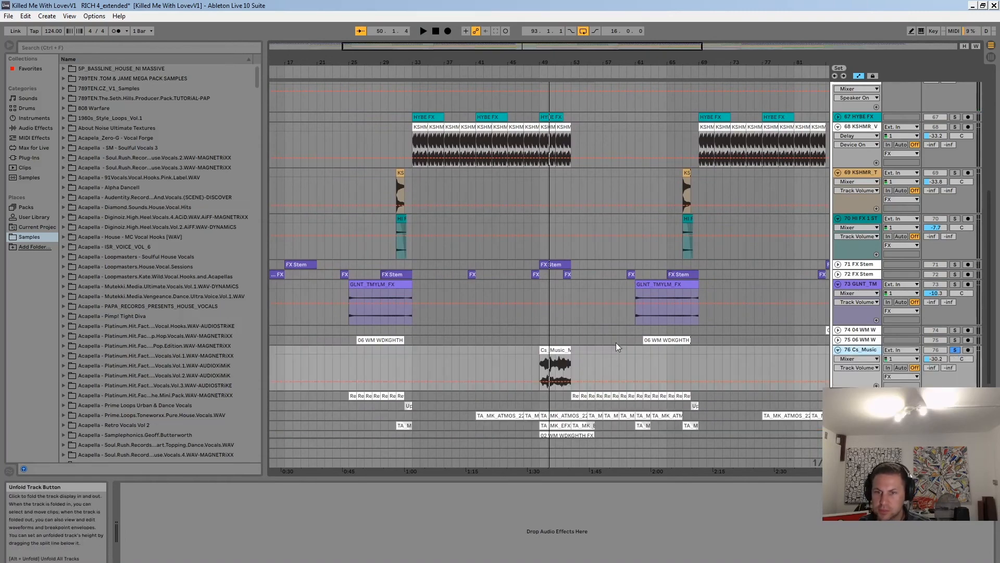
key("space")
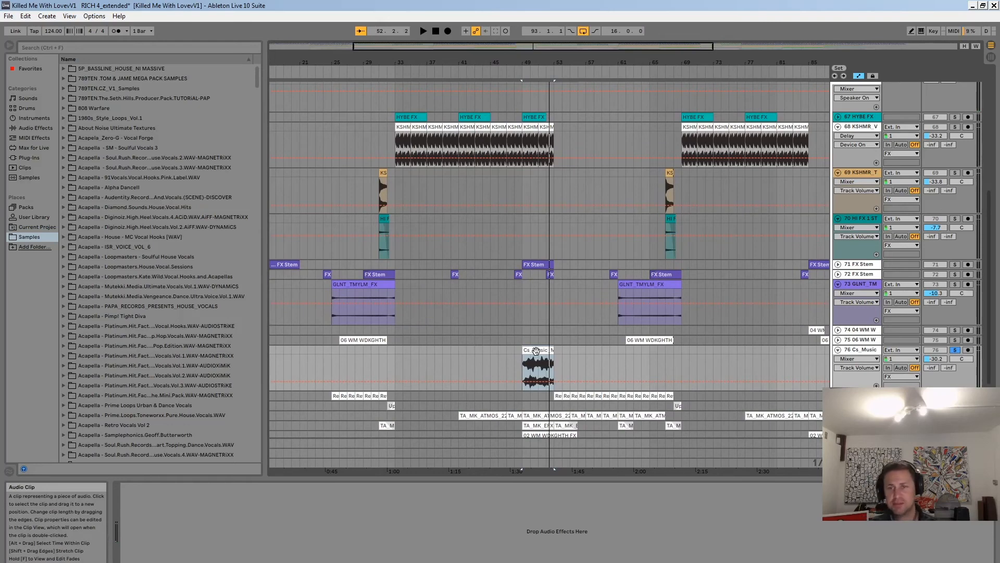
Step: Solo the whole FX group again and play it from around bar 49 while viewing its tracks
scroll(647, 272, "up", 3)
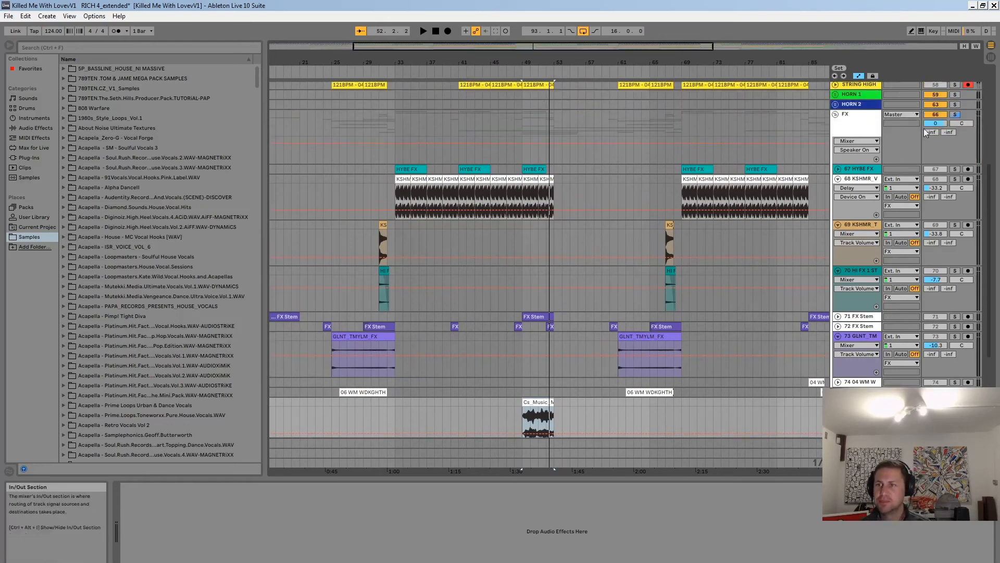
left_click(955, 114)
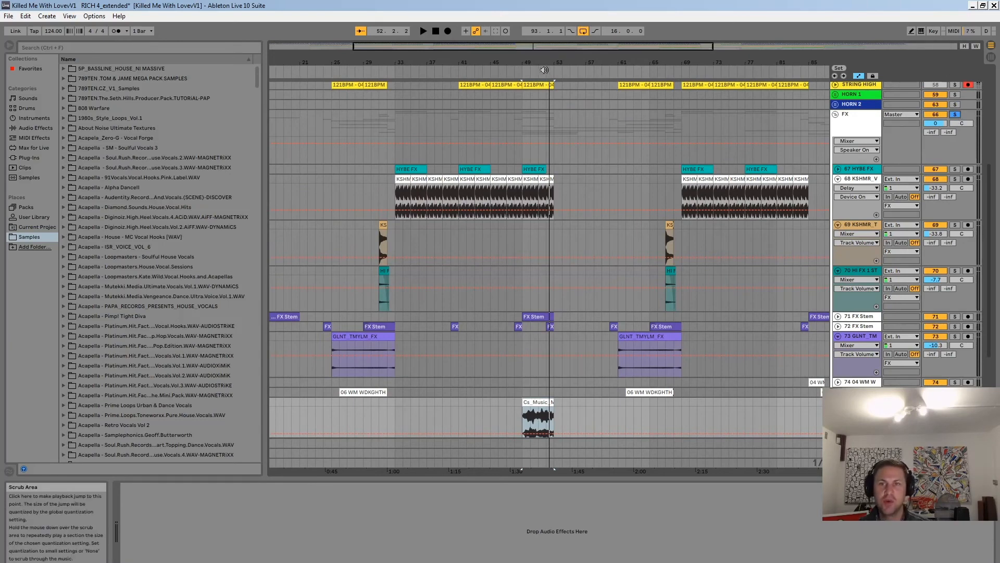
left_click(519, 69)
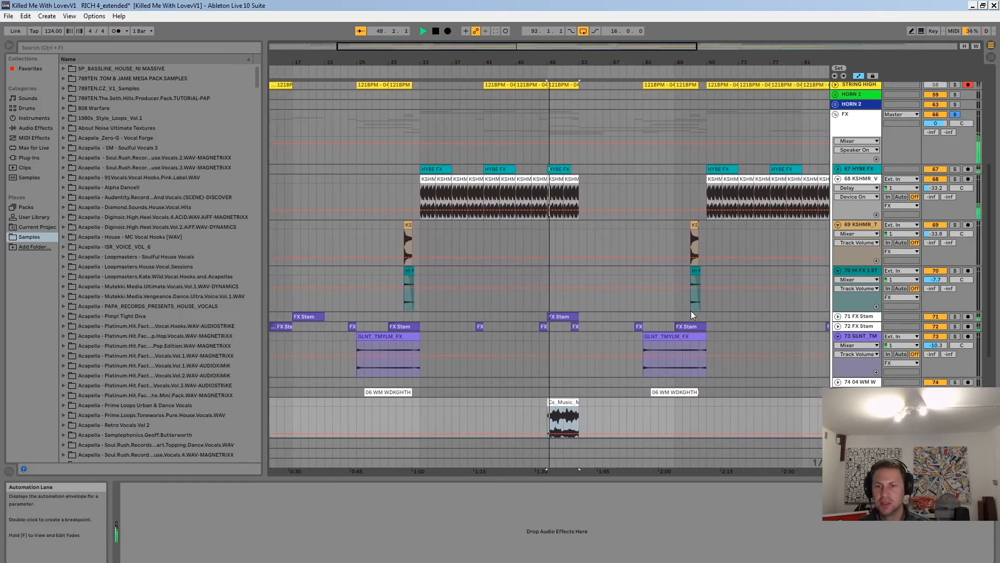
scroll(630, 371, "down", 4)
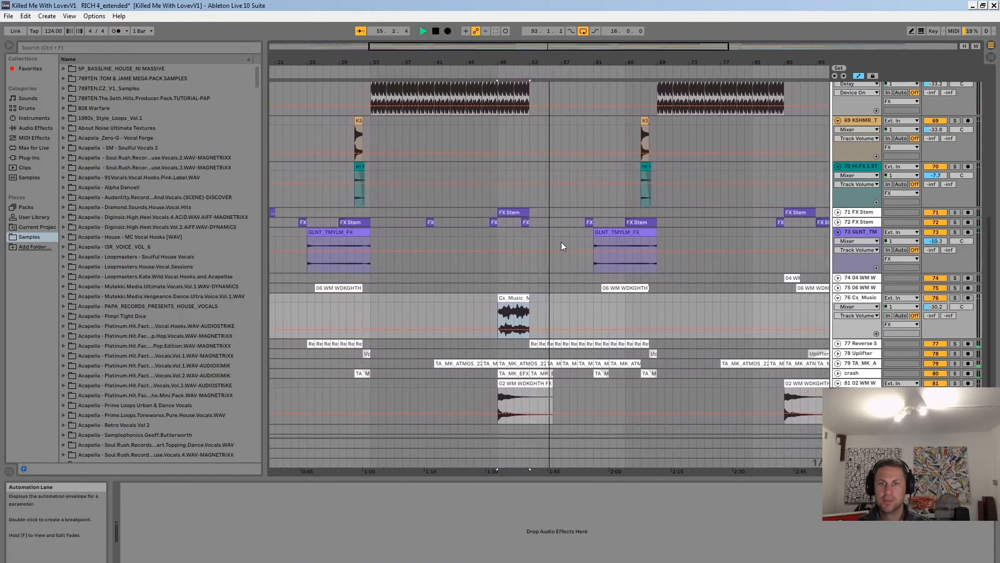
Step: Solo the FX group alongside the PAD and ARP tracks and play them together from around bar 48
scroll(549, 242, "up", 1)
scroll(549, 242, "up", 5)
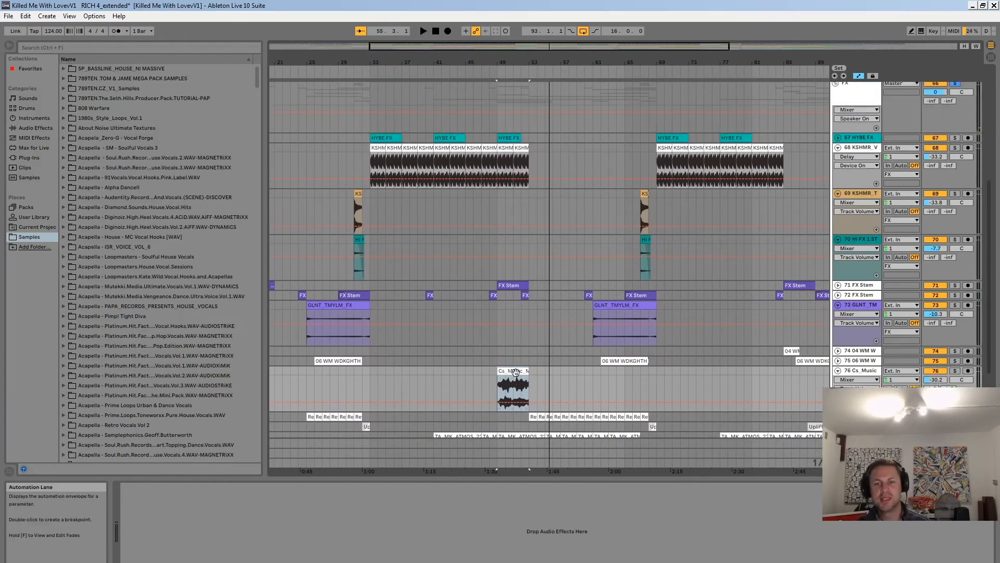
scroll(545, 196, "up", 13)
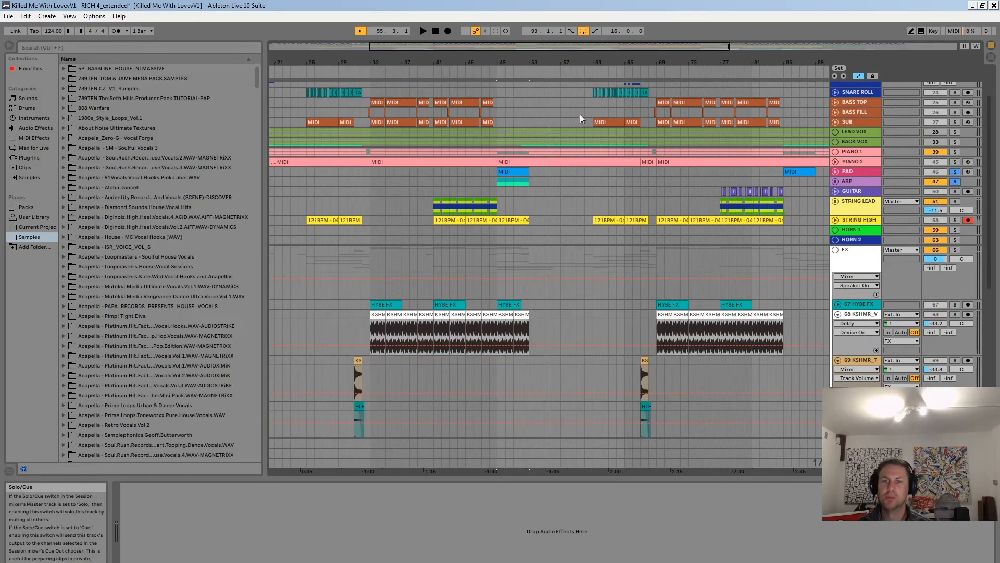
scroll(807, 281, "down", 14)
scroll(794, 412, "up", 7)
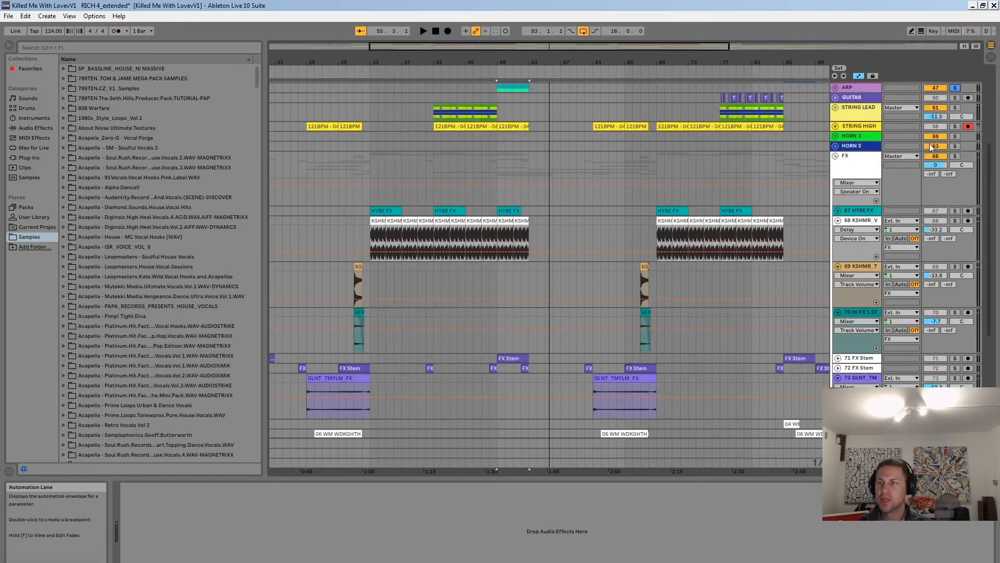
left_click(955, 156)
key("space")
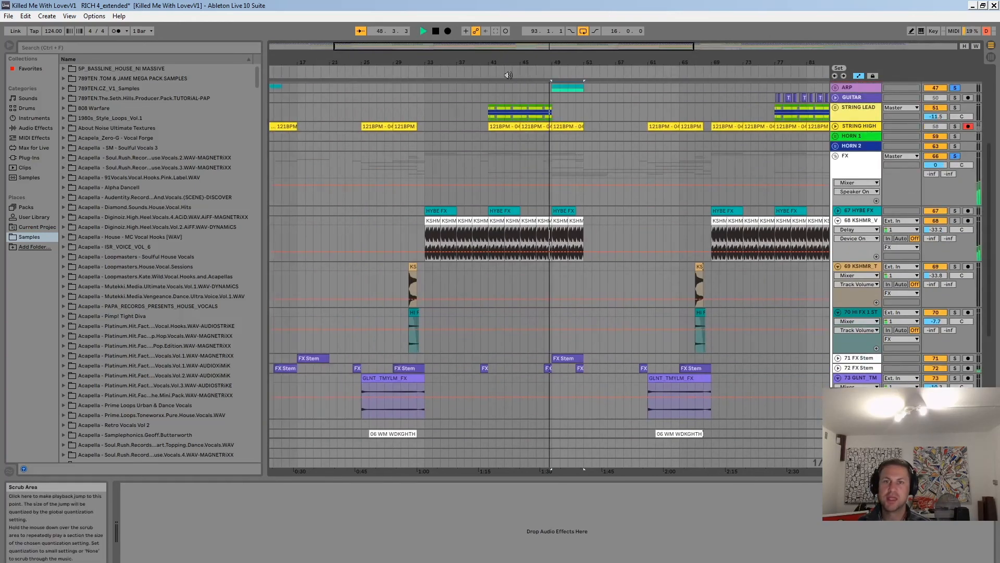
scroll(637, 229, "up", 3)
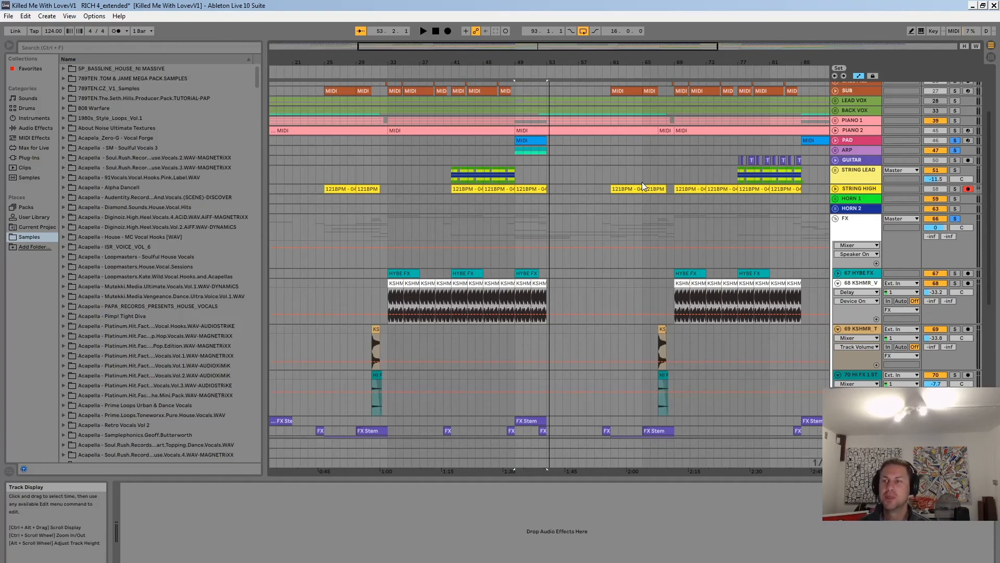
Step: Fold the FX group and clear the solos on all tracks to review the full arrangement
left_click(836, 219)
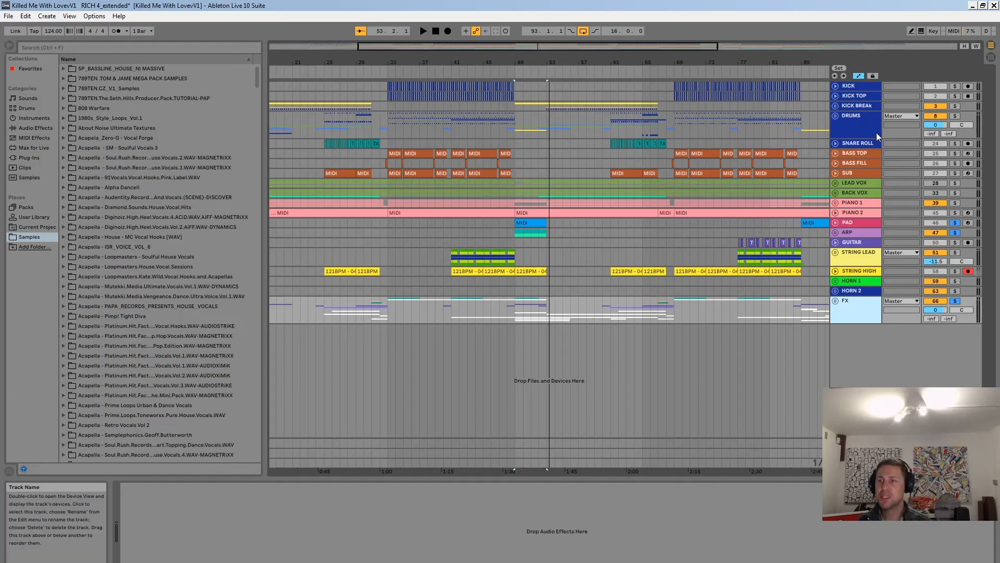
left_click_drag(551, 61, 625, 59)
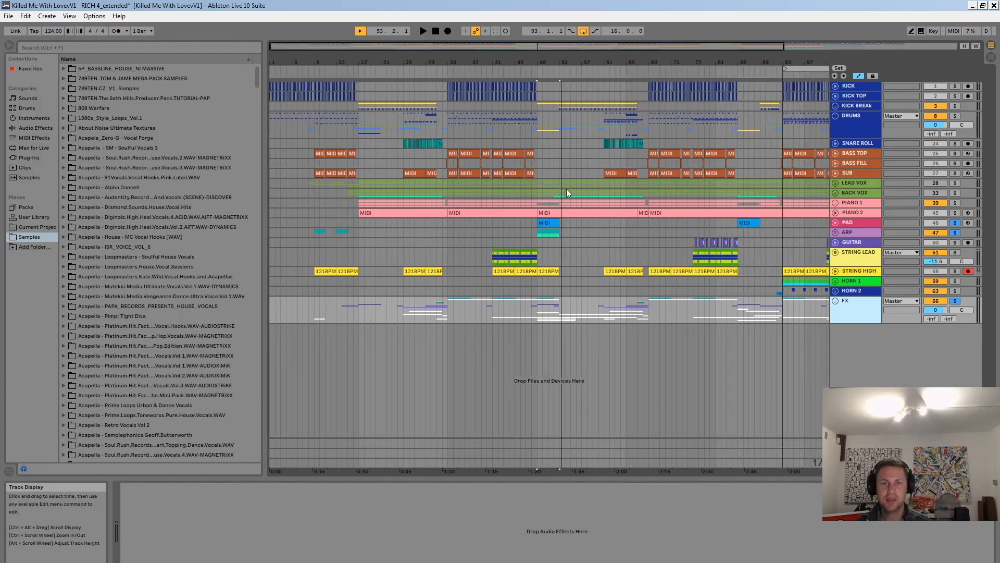
left_click(953, 232)
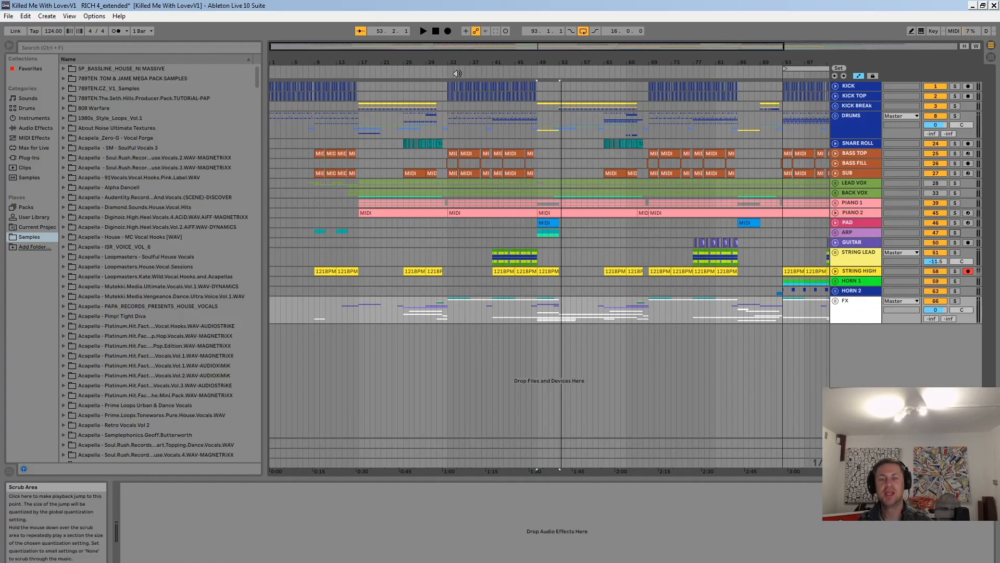
left_click_drag(508, 61, 507, 36)
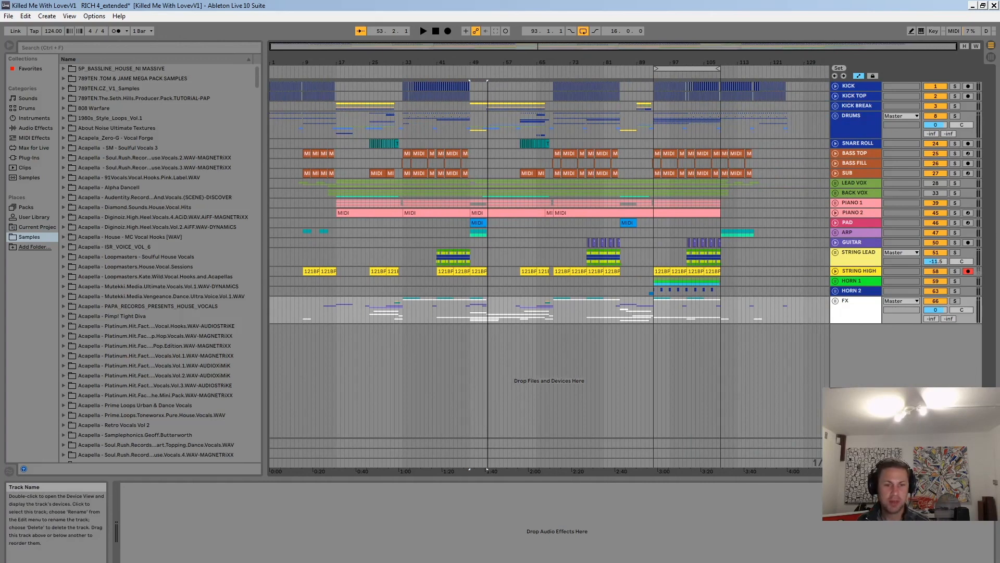
Step: Show the master track's device chain with its mastering effects, and switch to OBS to end the session
left_click(855, 463)
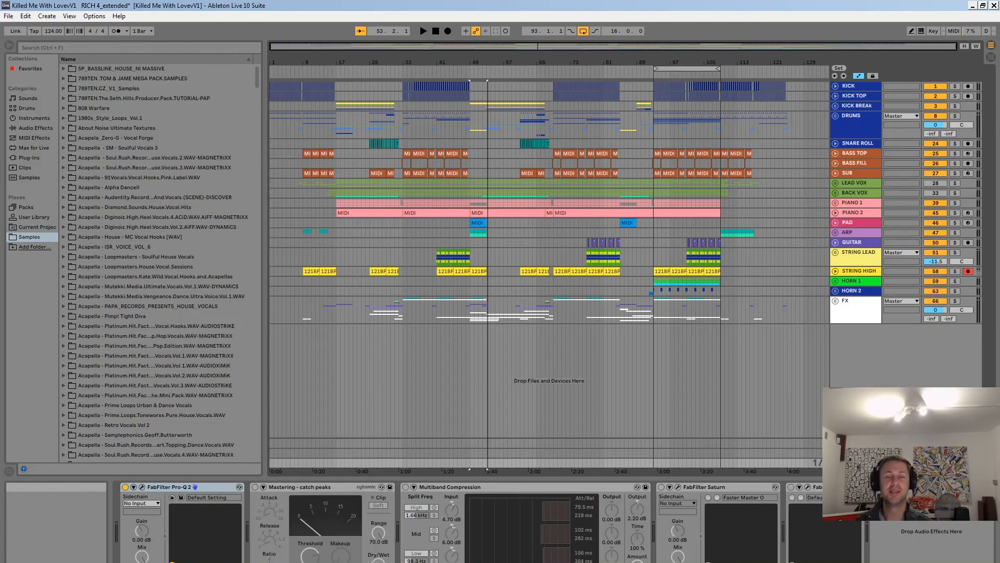
key("alt+Tab")
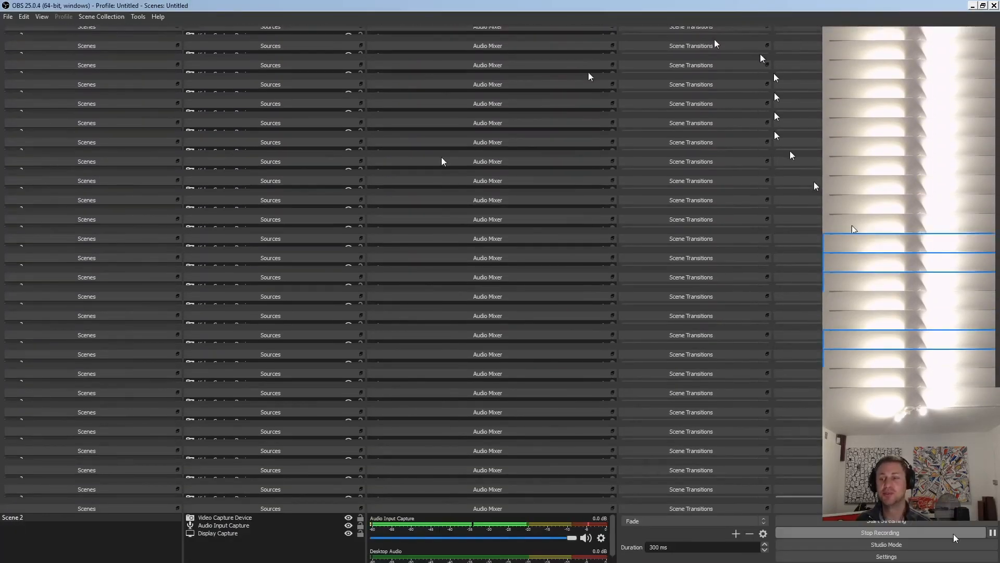